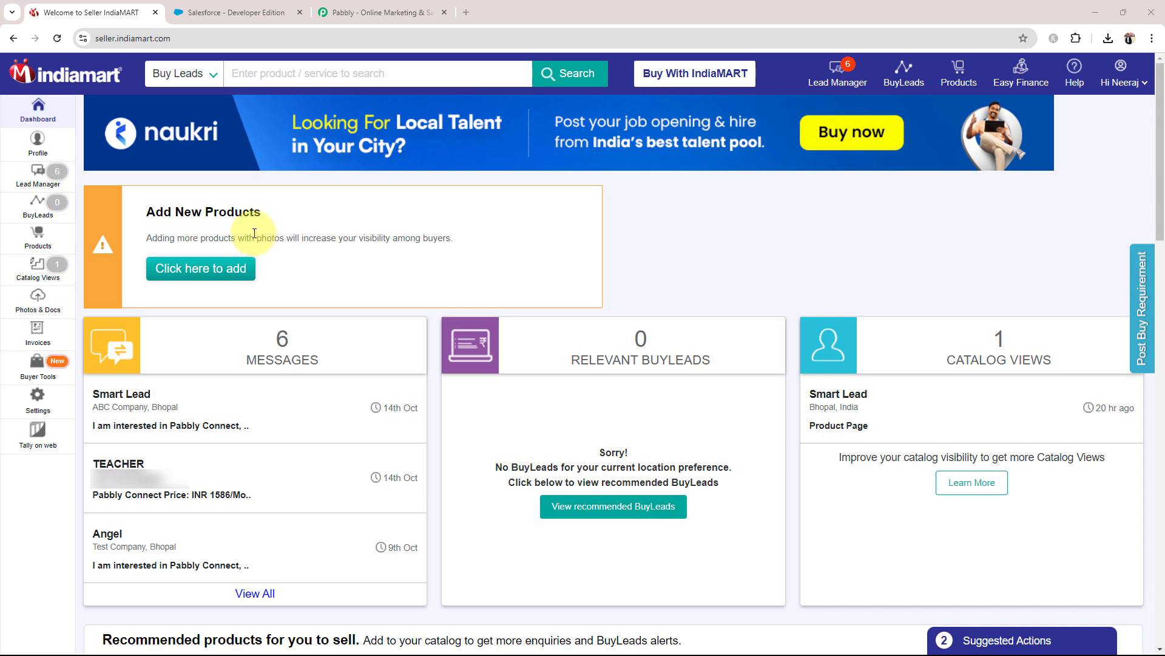
Switch to the Pabbly website, sign in, and open Pabbly Connect
{"action": "left_click", "coordinate": [237, 9]}
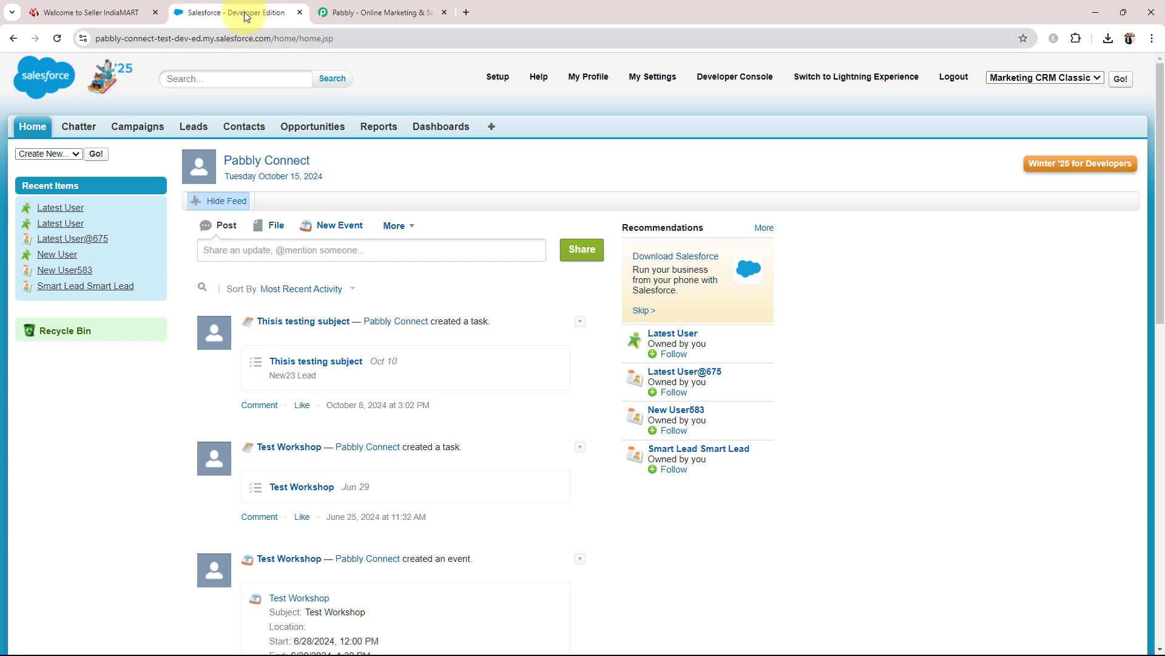
{"action": "left_click", "coordinate": [325, 12]}
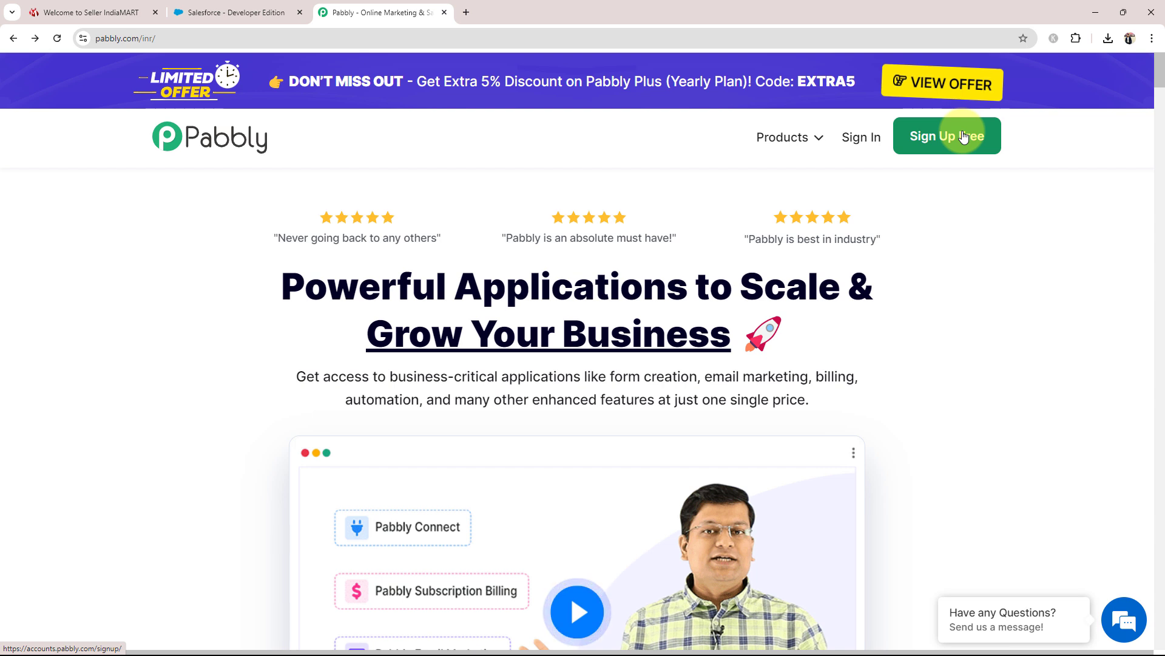
{"action": "left_click", "coordinate": [859, 136]}
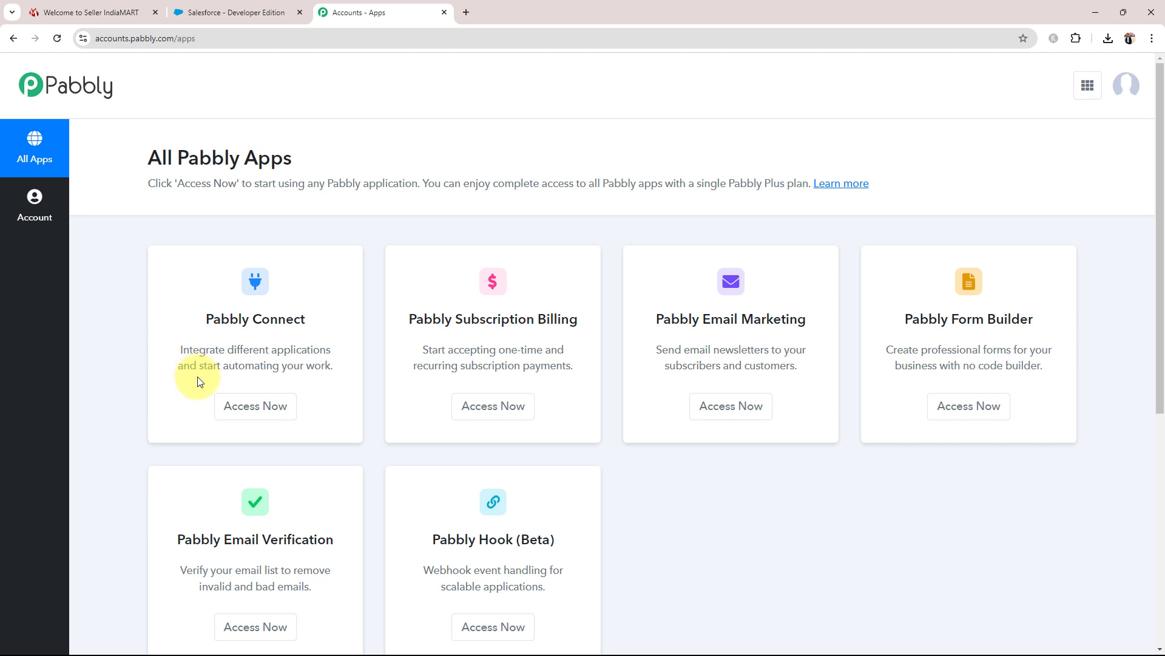
{"action": "left_click", "coordinate": [254, 405]}
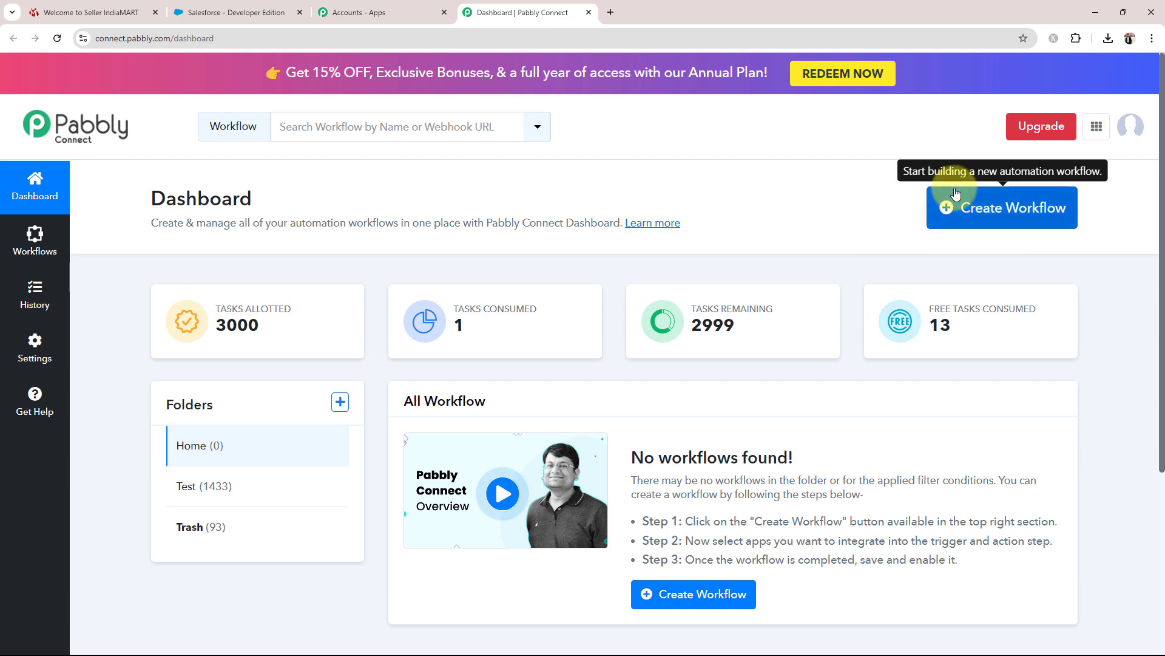
Create a workflow named "Add IndiaMART Leads for Electrical Appliances and Components to Salesforce" in the Home folder
{"action": "left_click", "coordinate": [968, 208]}
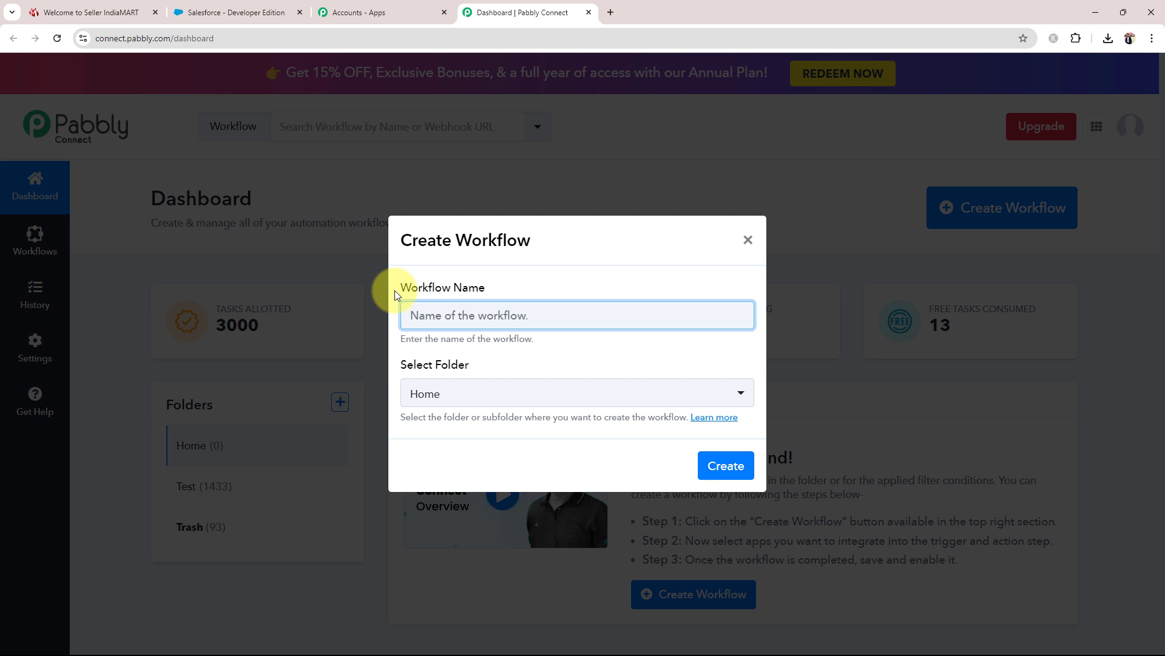
{"action": "key", "text": "ctrl+v"}
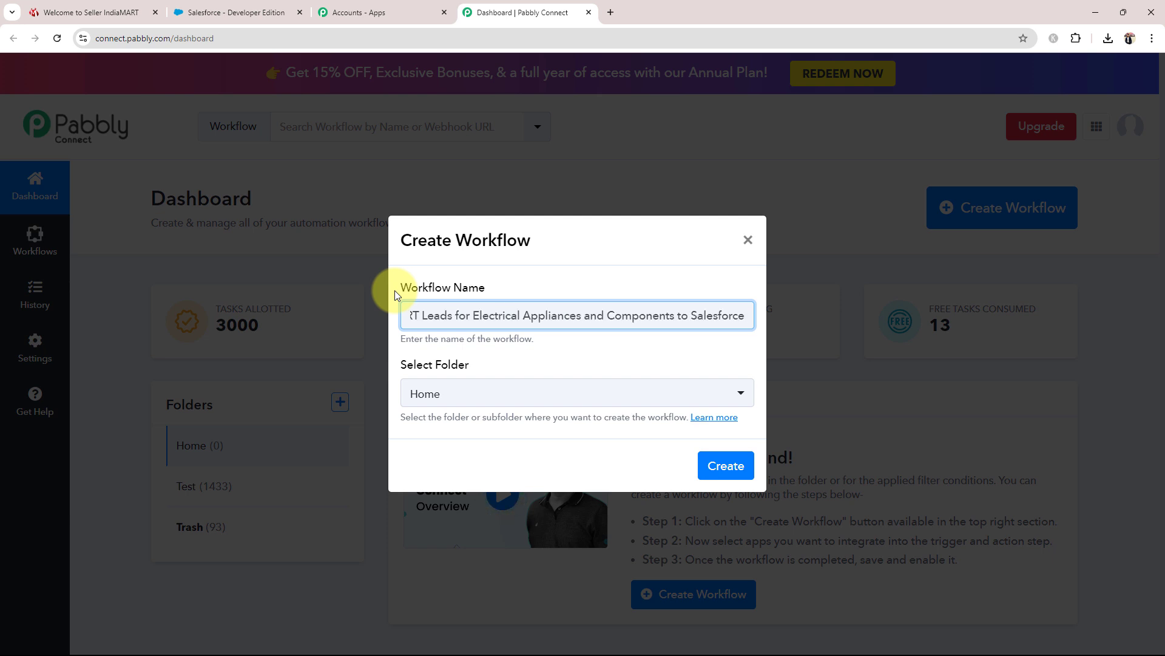
{"action": "left_click", "coordinate": [451, 341]}
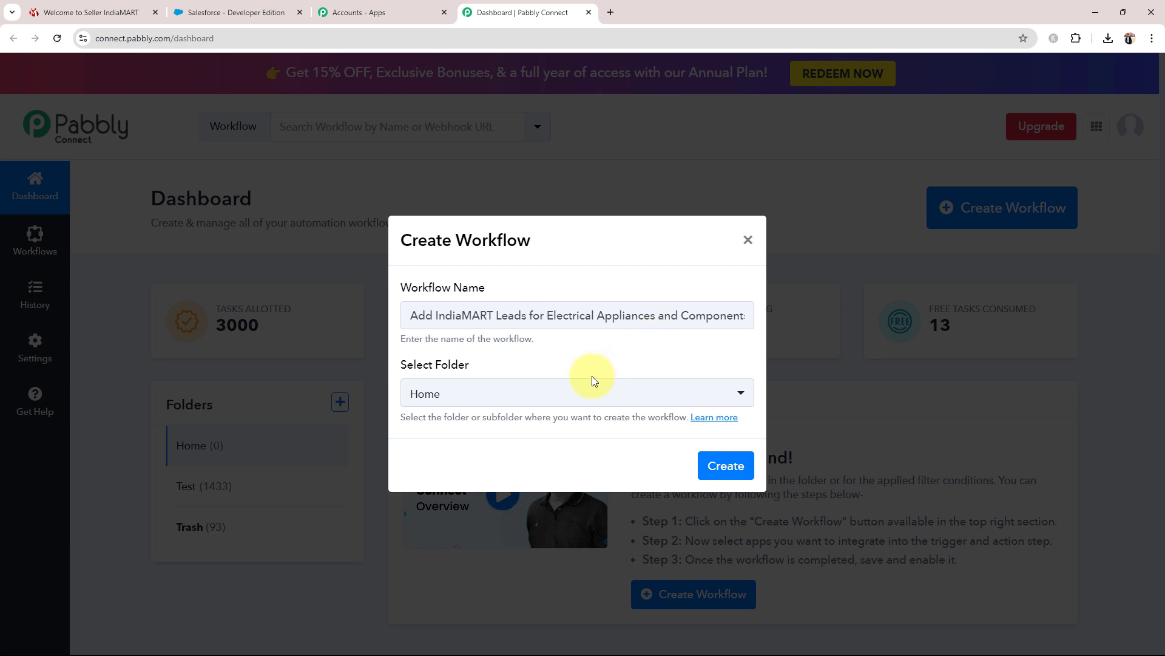
{"action": "left_click", "coordinate": [577, 393]}
{"action": "left_click", "coordinate": [448, 473]}
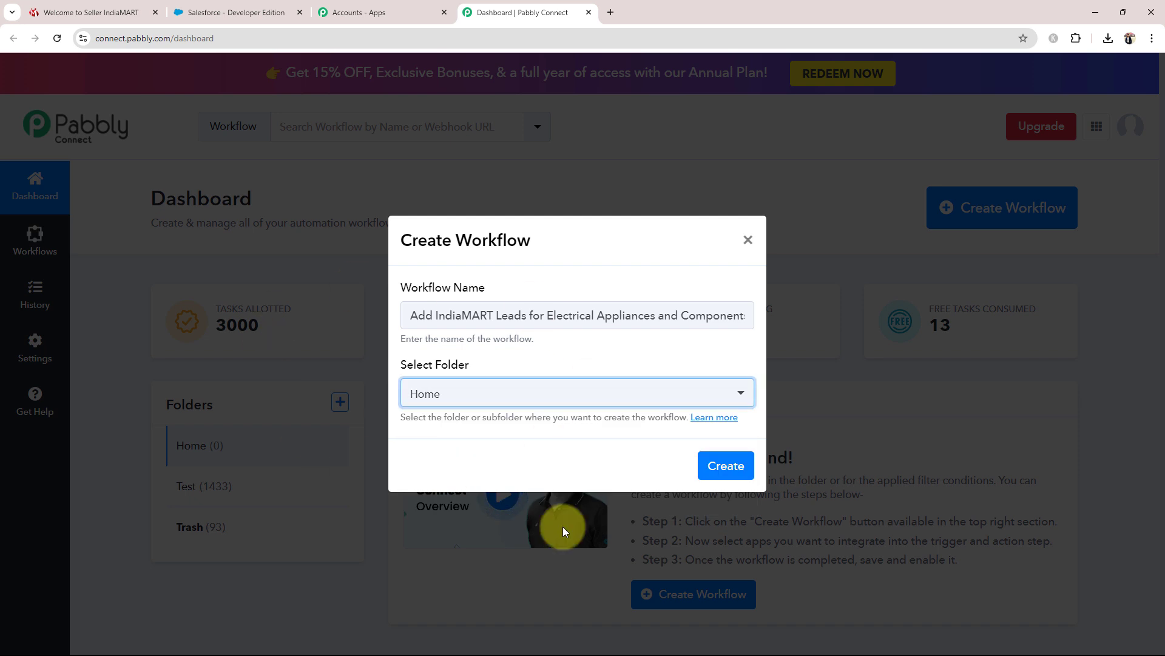
{"action": "left_click", "coordinate": [724, 465]}
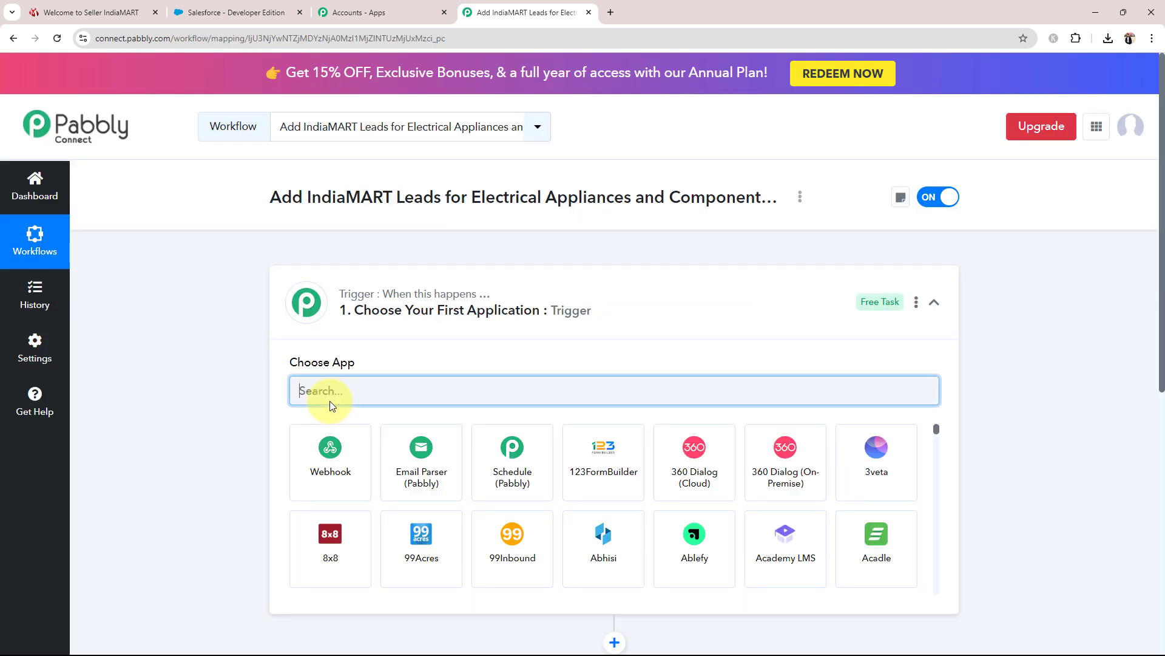
{"action": "left_click", "coordinate": [663, 312]}
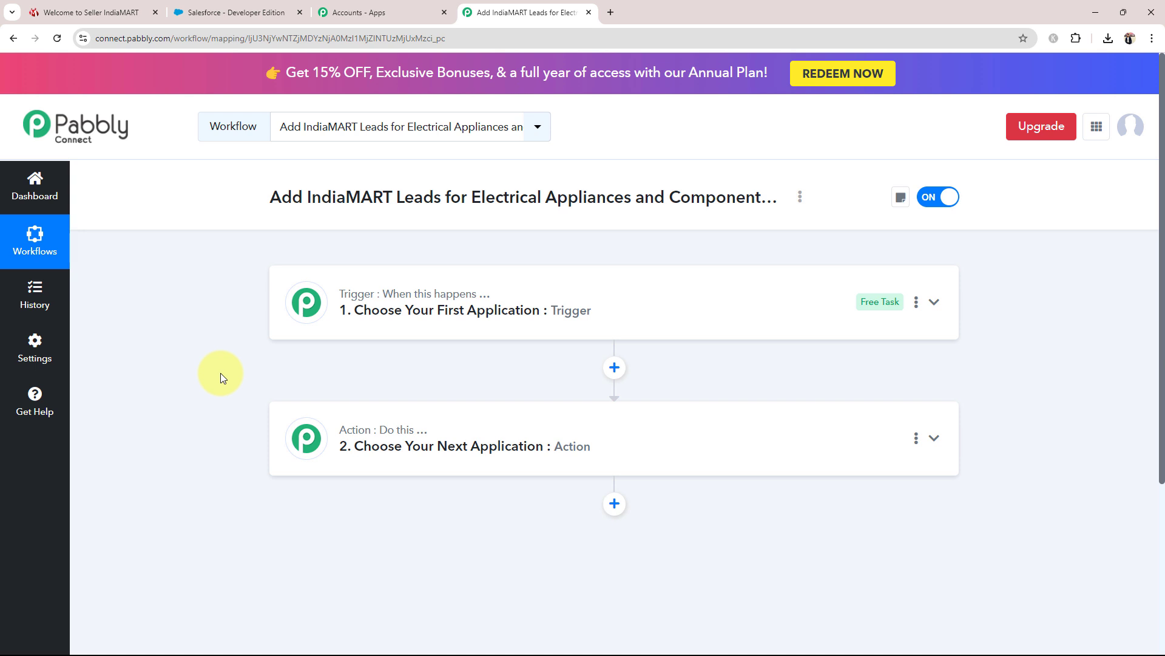
{"action": "left_click", "coordinate": [260, 11]}
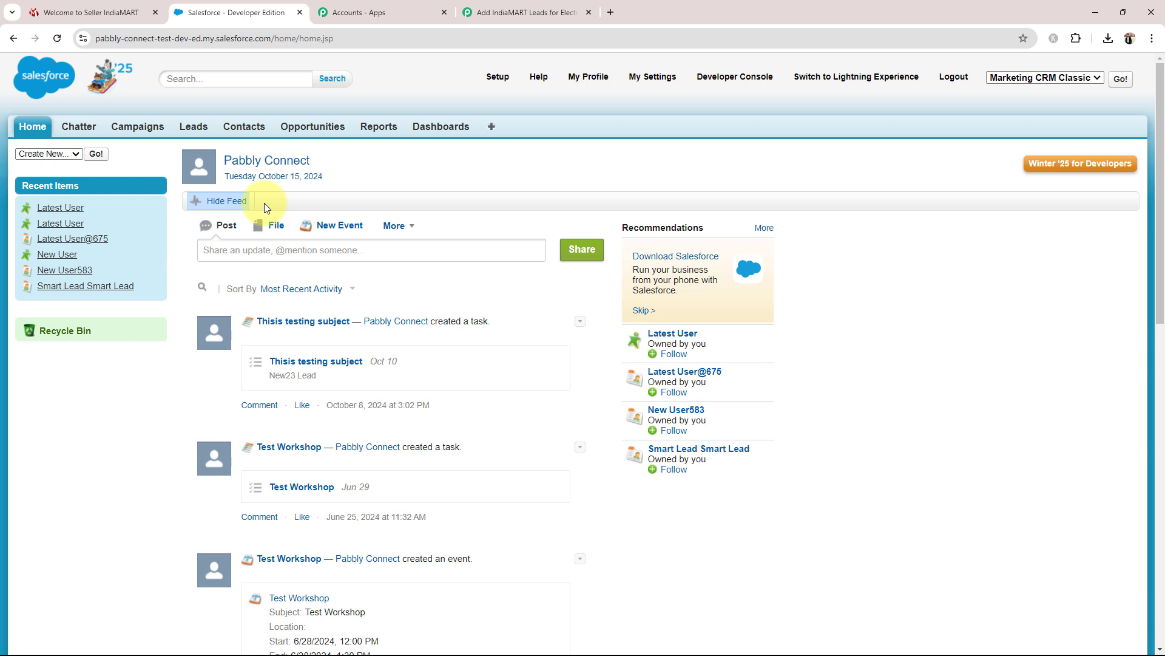
{"action": "left_click", "coordinate": [516, 12]}
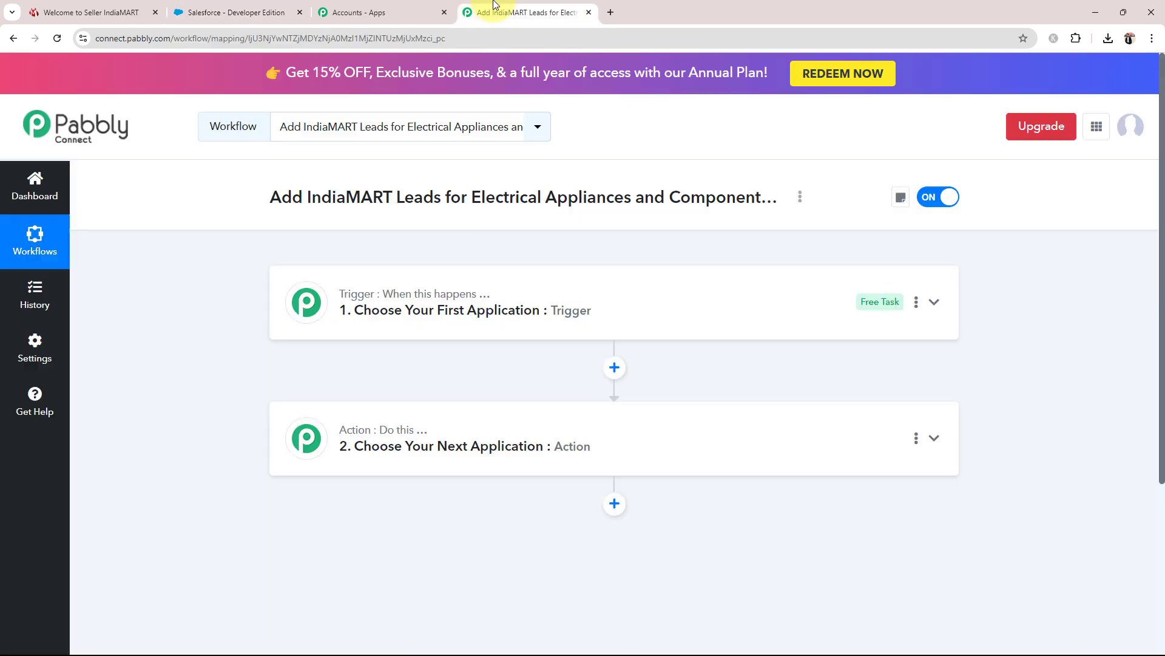
Set up the workflow's trigger with IndiaMART as the app and New Leads as the trigger event
{"action": "left_click", "coordinate": [374, 284]}
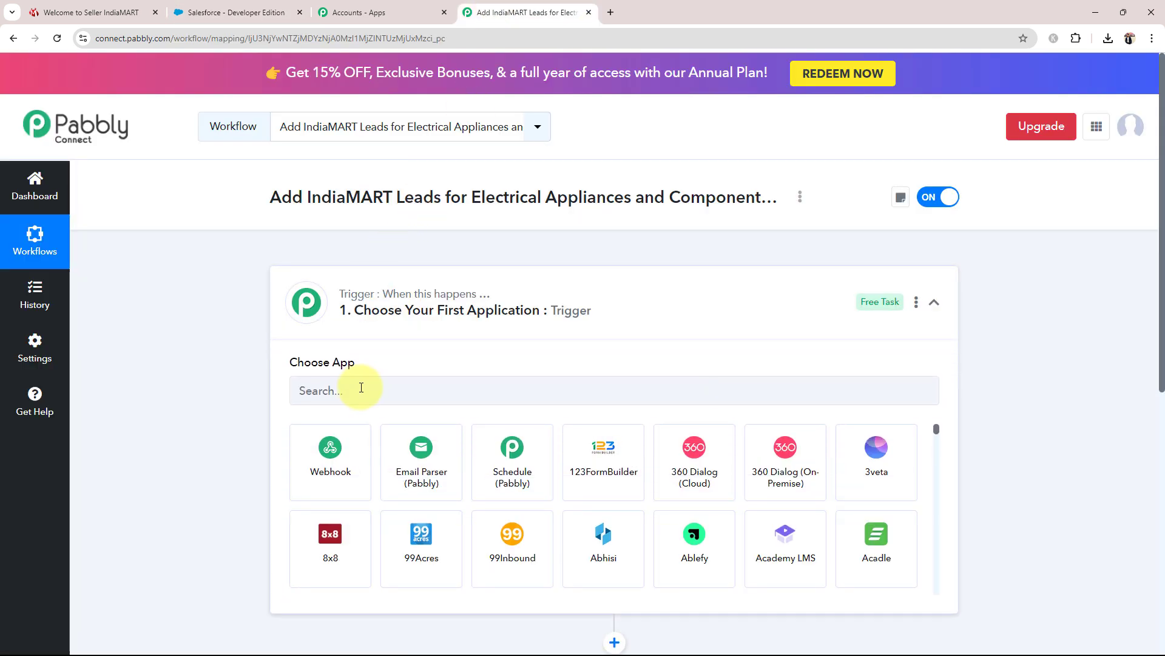
{"action": "left_click", "coordinate": [361, 388]}
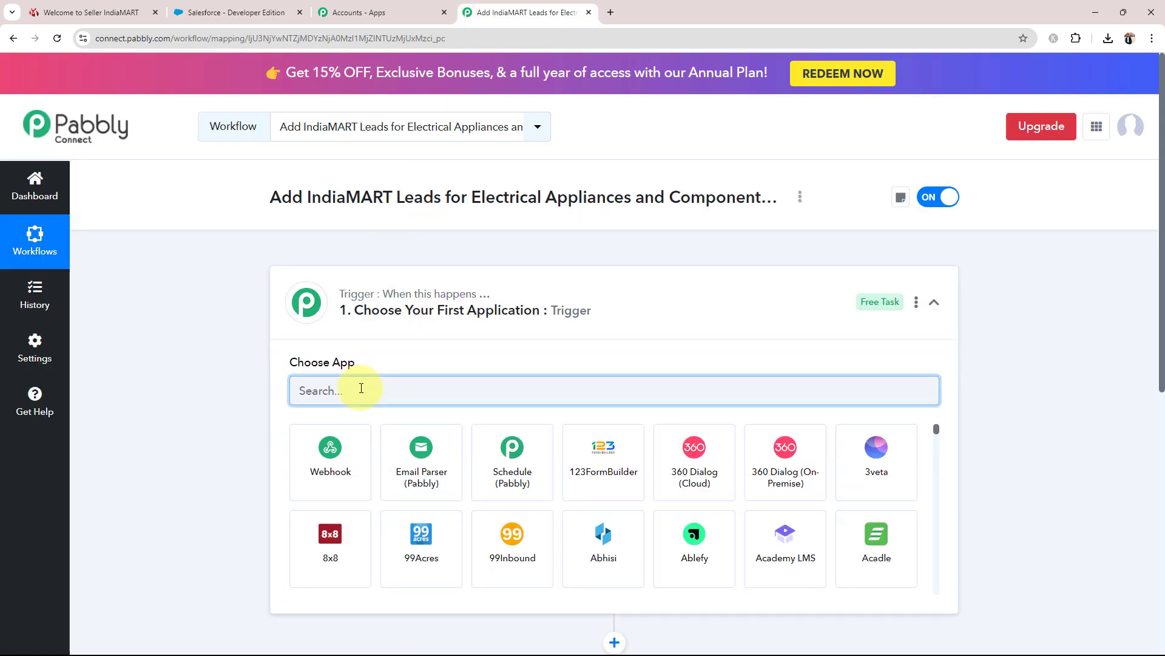
{"action": "type", "text": "IndiaMa"}
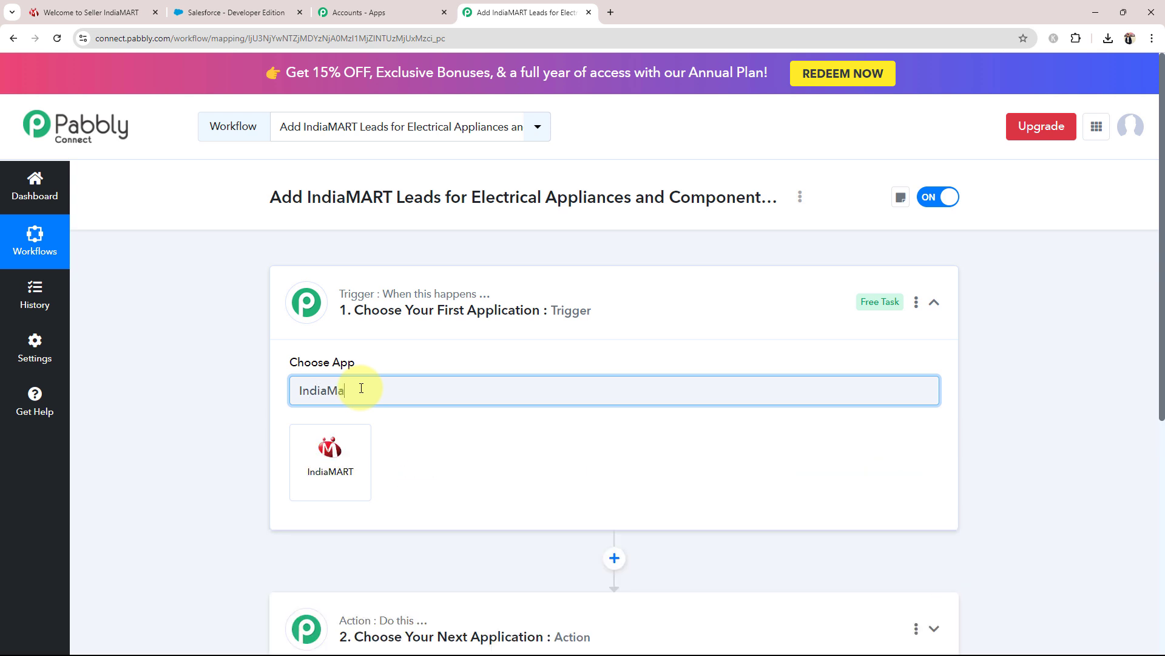
{"action": "type", "text": "rt"}
{"action": "left_click", "coordinate": [328, 452]}
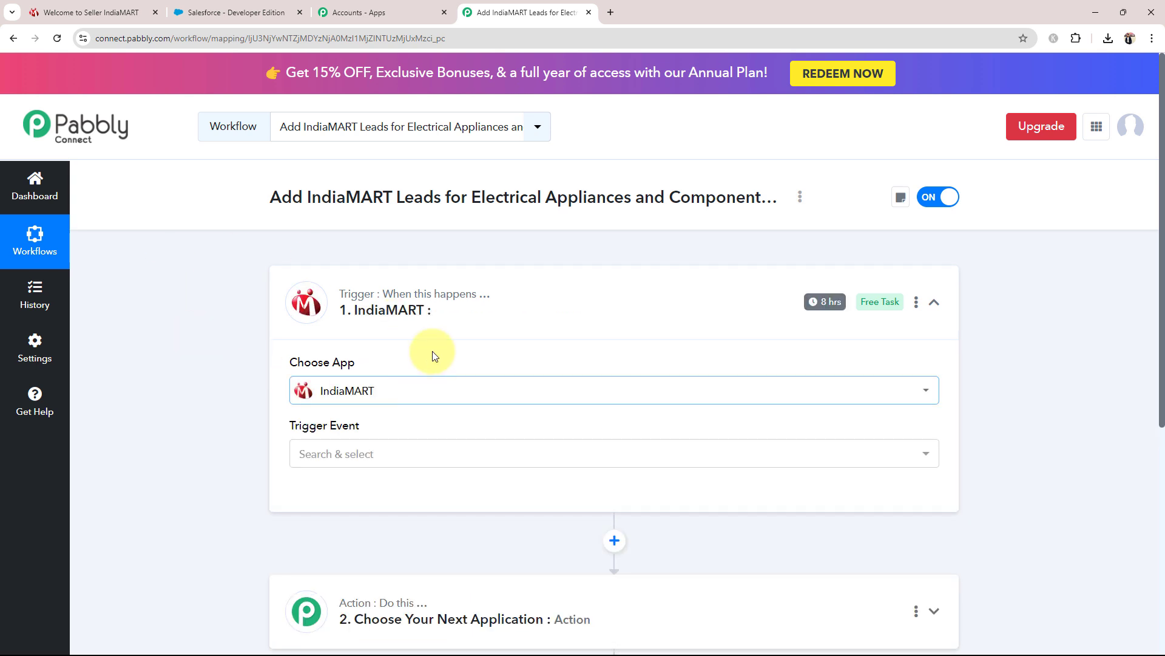
{"action": "left_click", "coordinate": [316, 453]}
{"action": "left_click", "coordinate": [310, 526]}
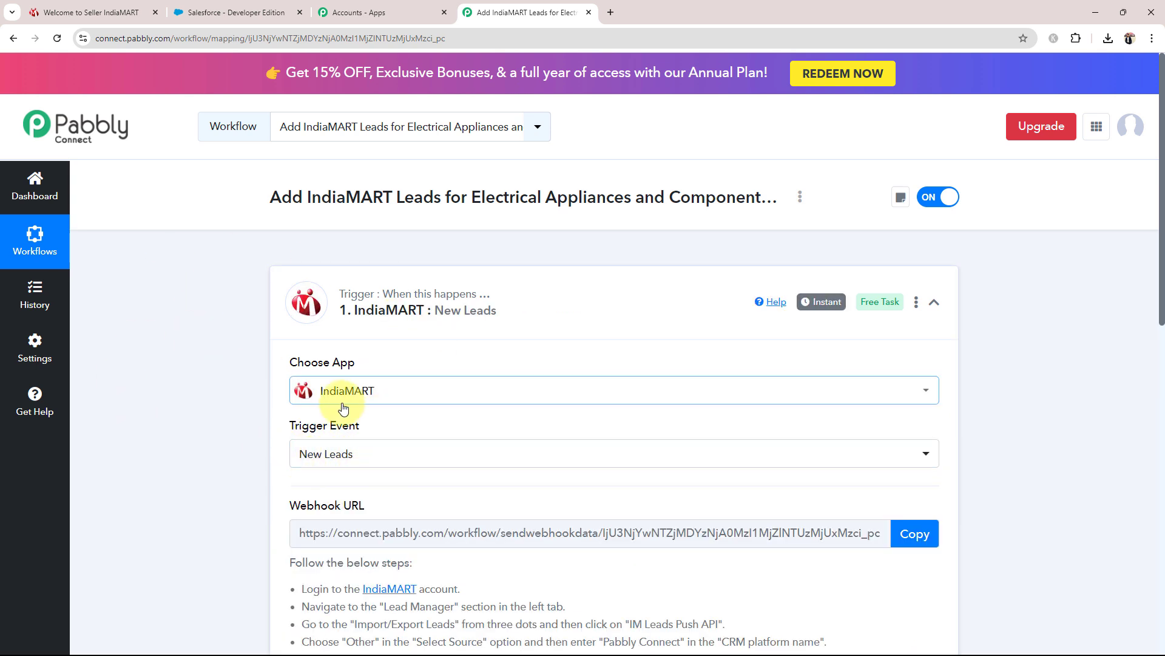
{"action": "left_click", "coordinate": [567, 316]}
Set up the workflow's action with Salesforce as the app and Create Record as the action event
{"action": "left_click", "coordinate": [397, 433]}
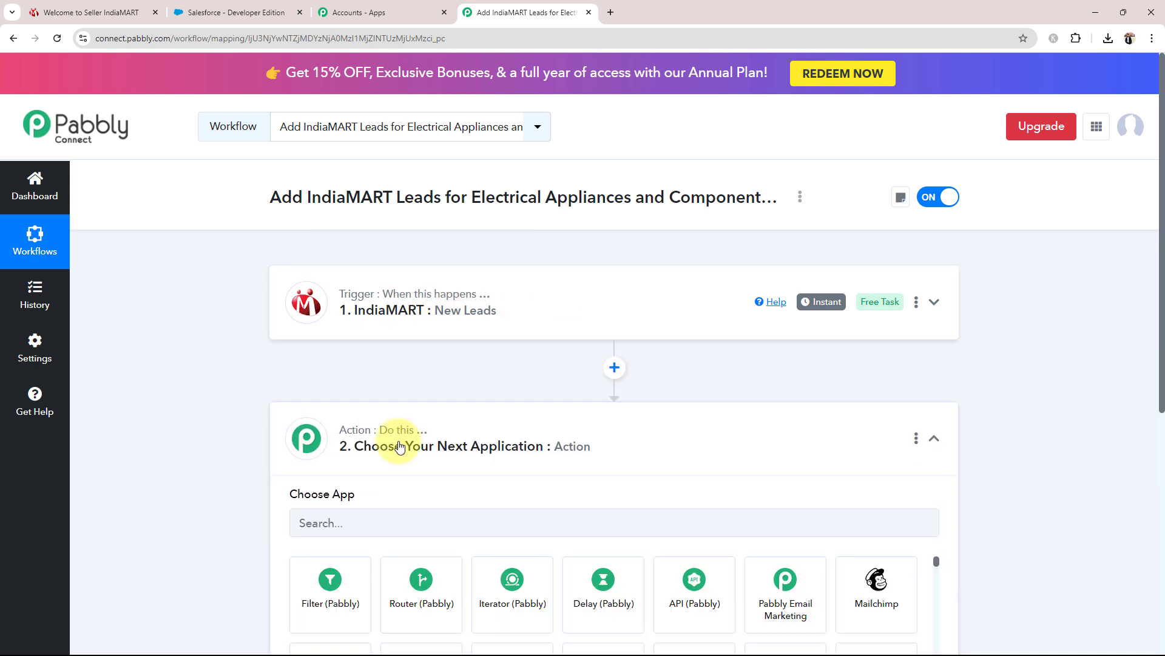
{"action": "scroll", "coordinate": [397, 438], "scroll_direction": "down", "scroll_amount": 3}
{"action": "left_click", "coordinate": [355, 312]}
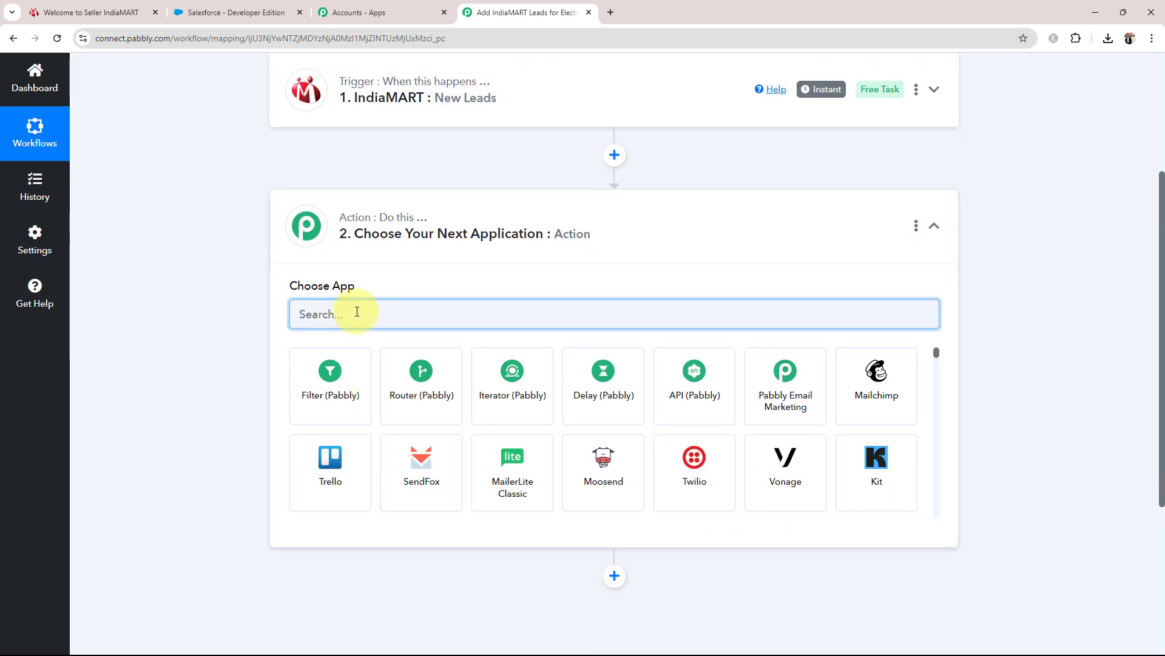
{"action": "type", "text": "Sales"}
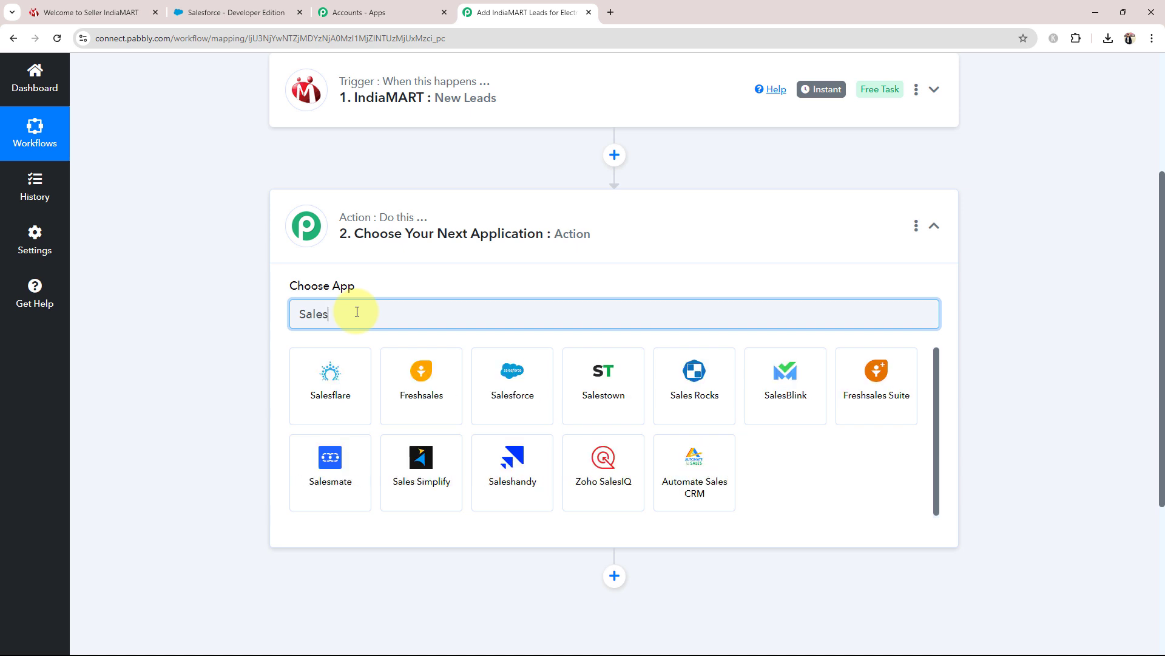
{"action": "left_click", "coordinate": [544, 389]}
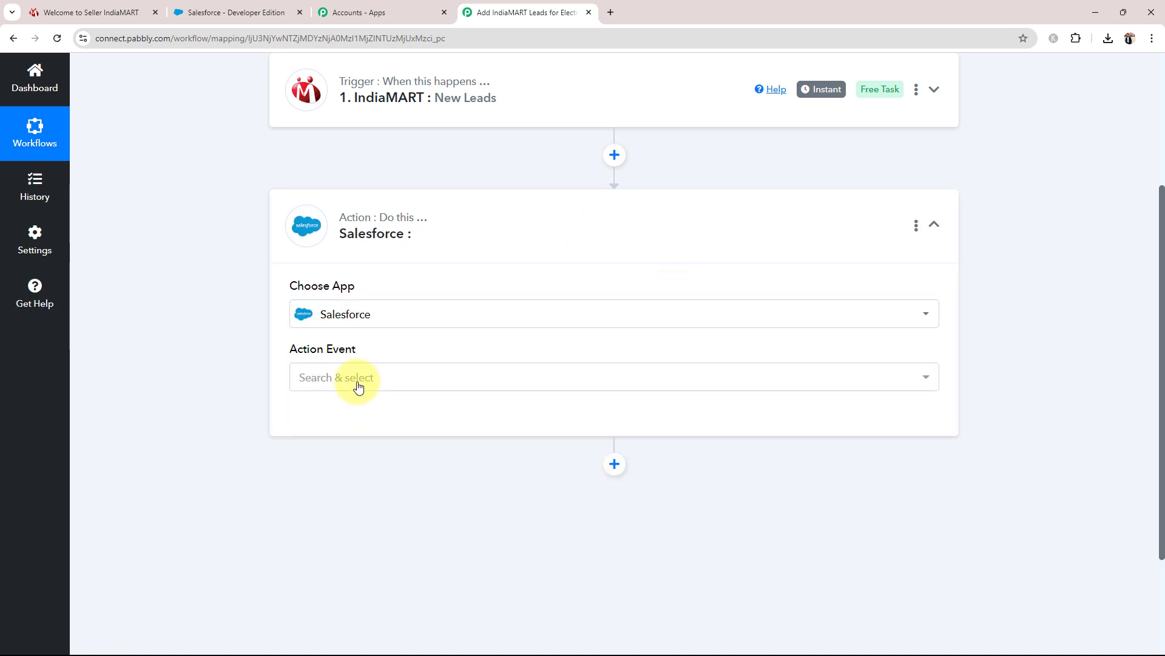
{"action": "left_click", "coordinate": [338, 377]}
{"action": "left_click", "coordinate": [341, 156]}
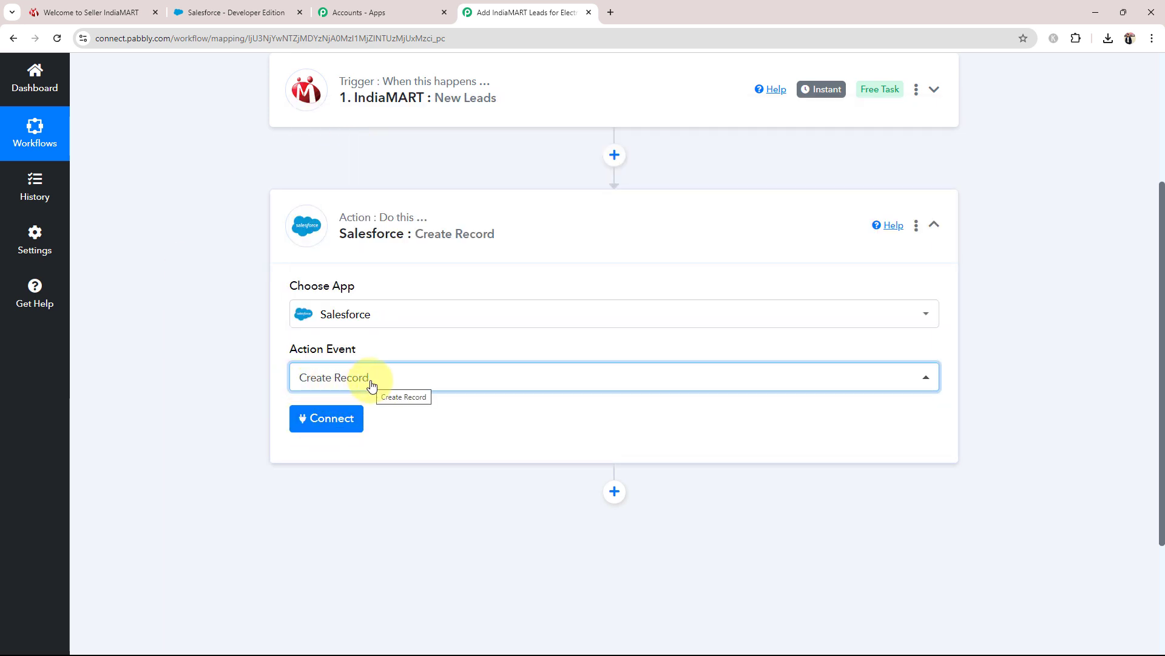
{"action": "left_click", "coordinate": [377, 258]}
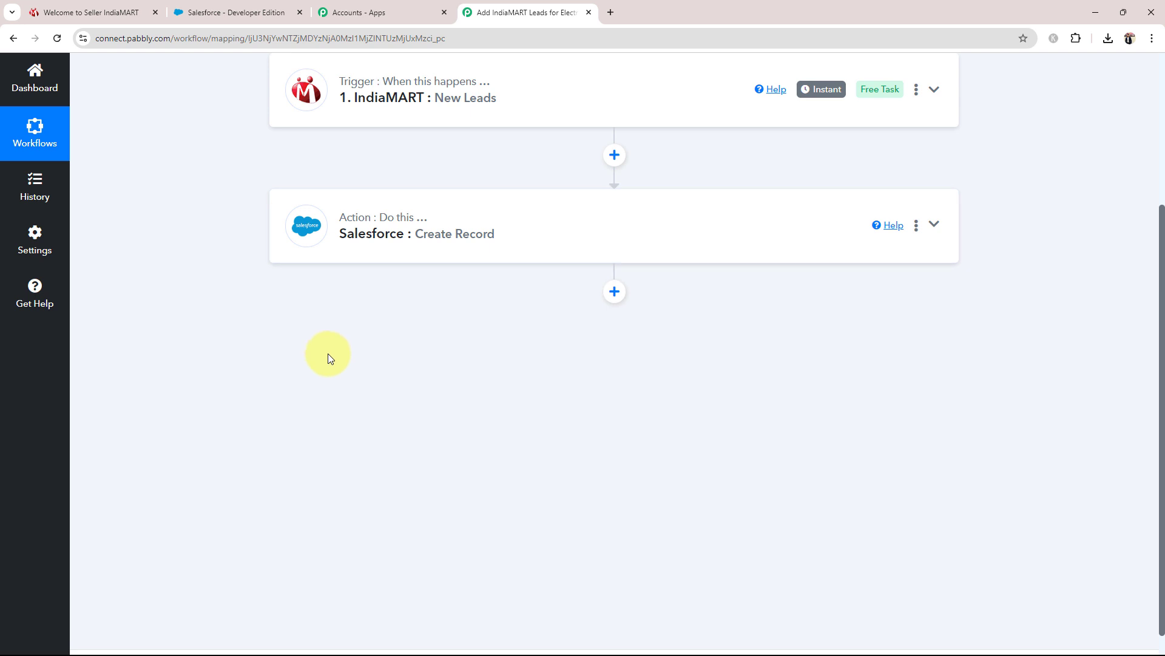
Expand the IndiaMART trigger and review its webhook URL and setup instructions
{"action": "scroll", "coordinate": [327, 353], "scroll_direction": "up", "scroll_amount": 4}
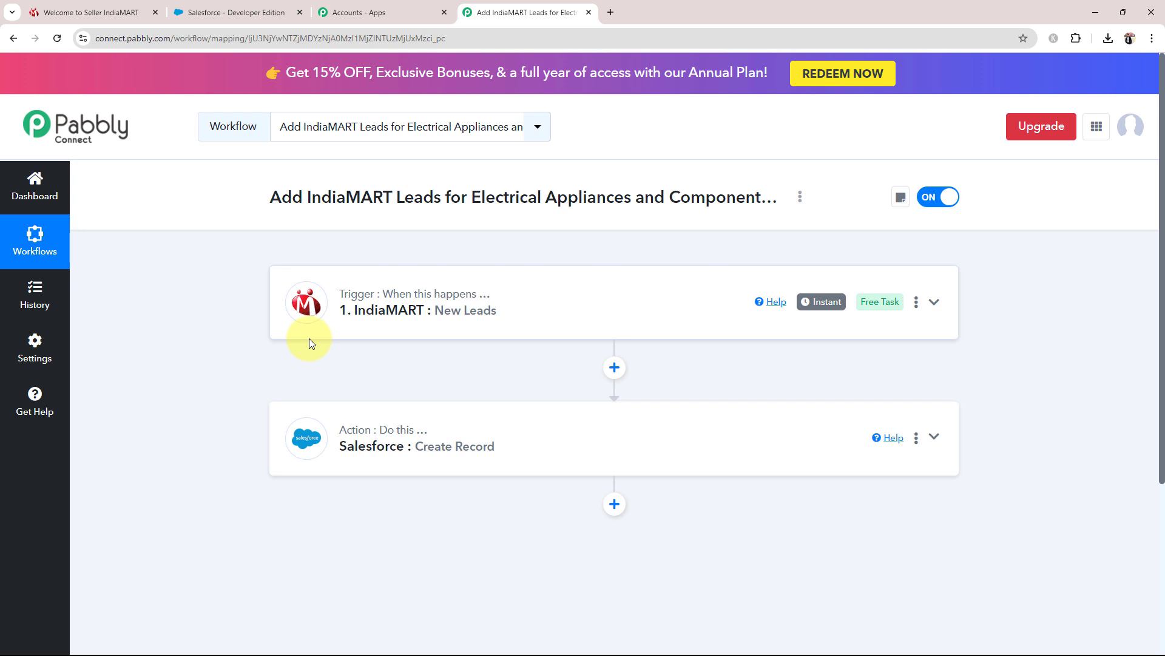
{"action": "left_click", "coordinate": [359, 318]}
{"action": "scroll", "coordinate": [364, 468], "scroll_direction": "down", "scroll_amount": 4}
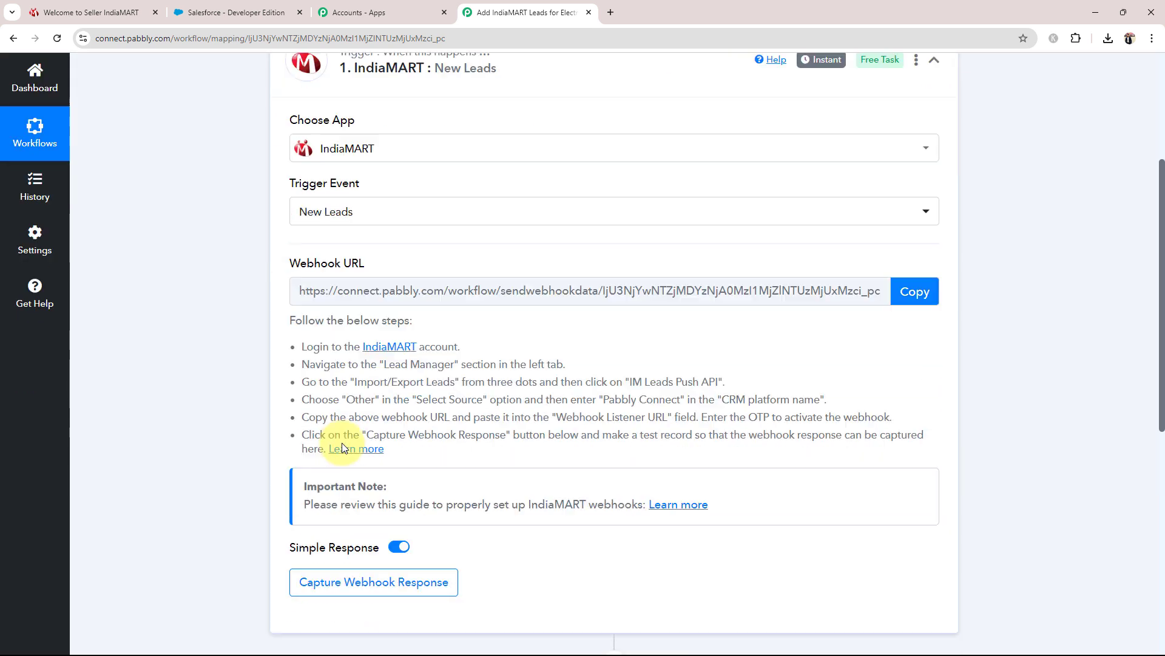
{"action": "scroll", "coordinate": [300, 410], "scroll_direction": "down", "scroll_amount": 1}
{"action": "scroll", "coordinate": [268, 386], "scroll_direction": "up", "scroll_amount": 1}
{"action": "scroll", "coordinate": [268, 386], "scroll_direction": "up", "scroll_amount": 1}
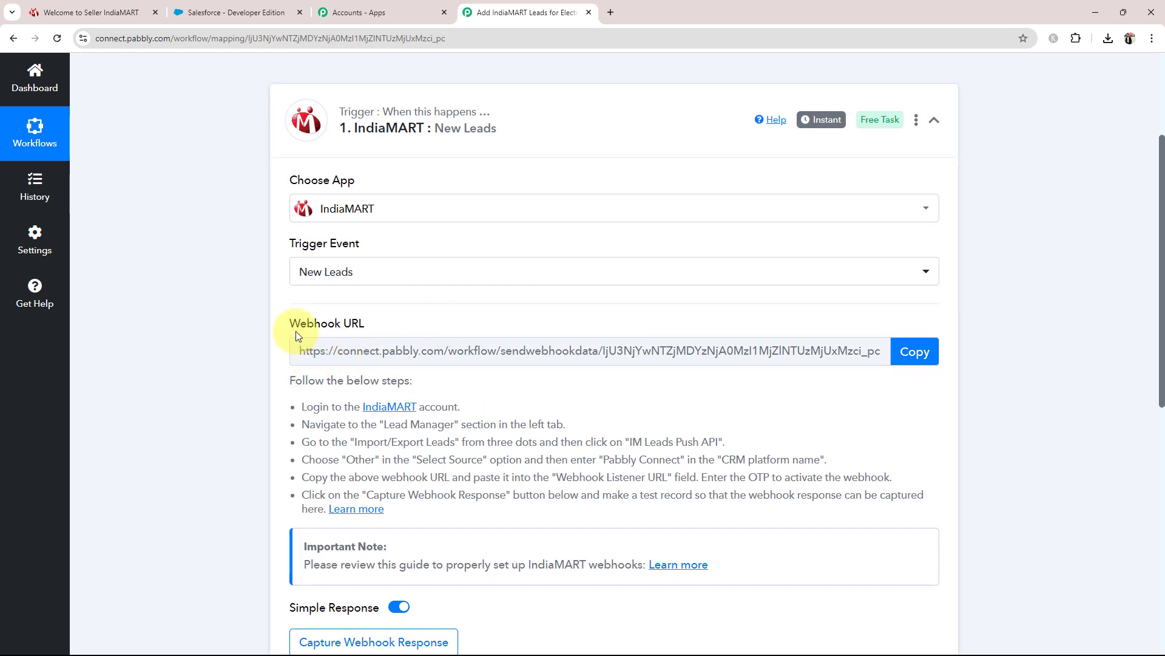
{"action": "left_click_drag", "start_coordinate": [289, 318], "coordinate": [421, 318]}
{"action": "left_click", "coordinate": [285, 354]}
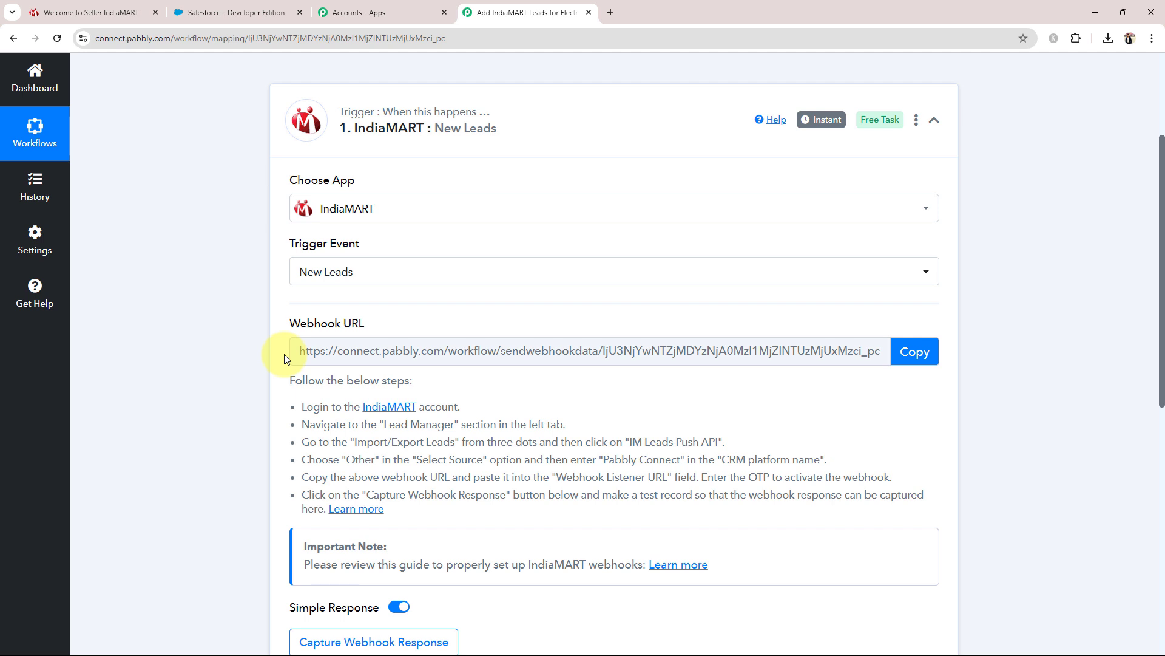
{"action": "left_click", "coordinate": [60, 12]}
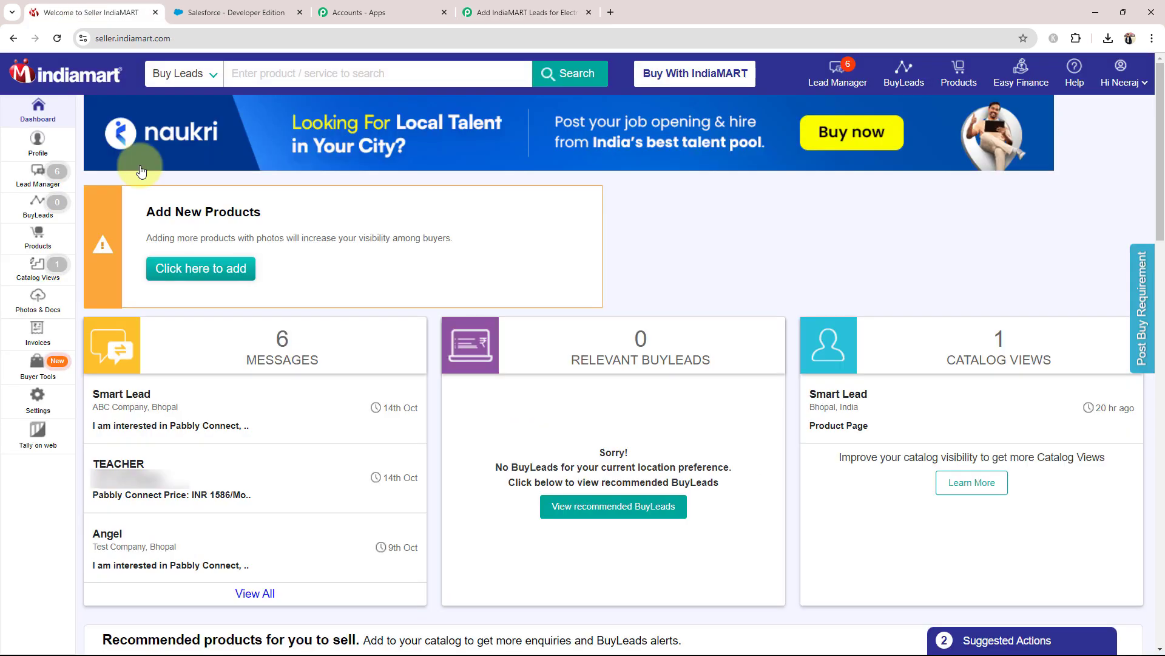
{"action": "left_click", "coordinate": [522, 12]}
{"action": "scroll", "coordinate": [364, 304], "scroll_direction": "down", "scroll_amount": 2}
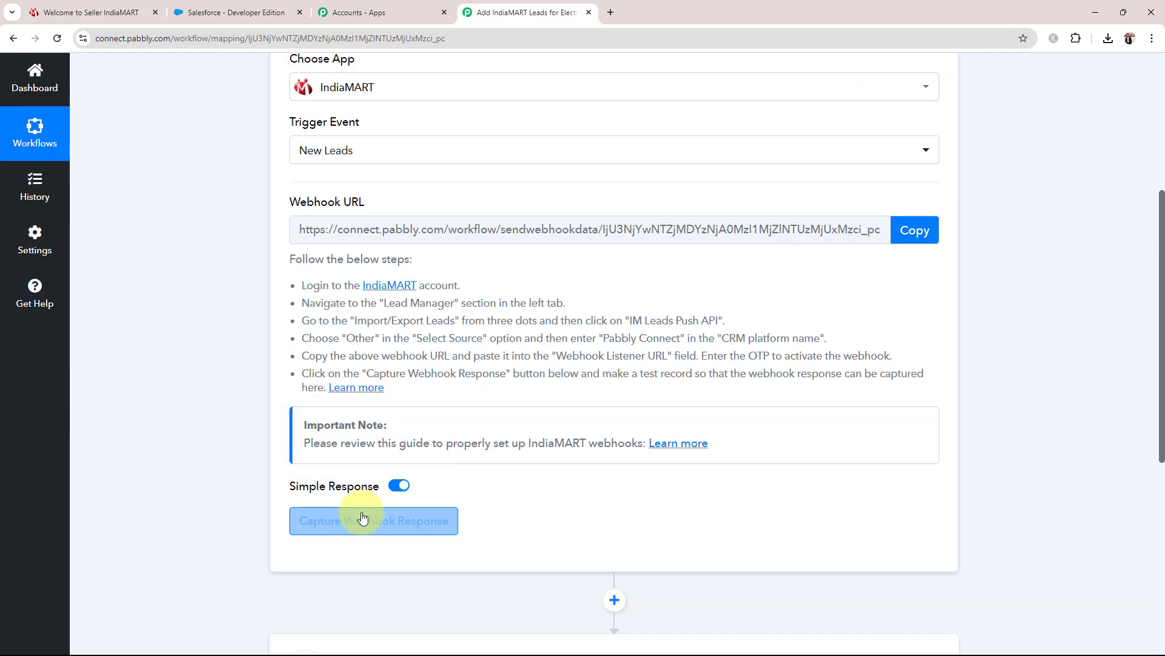
{"action": "scroll", "coordinate": [273, 340], "scroll_direction": "up", "scroll_amount": 2}
{"action": "left_click_drag", "start_coordinate": [305, 308], "coordinate": [364, 328]}
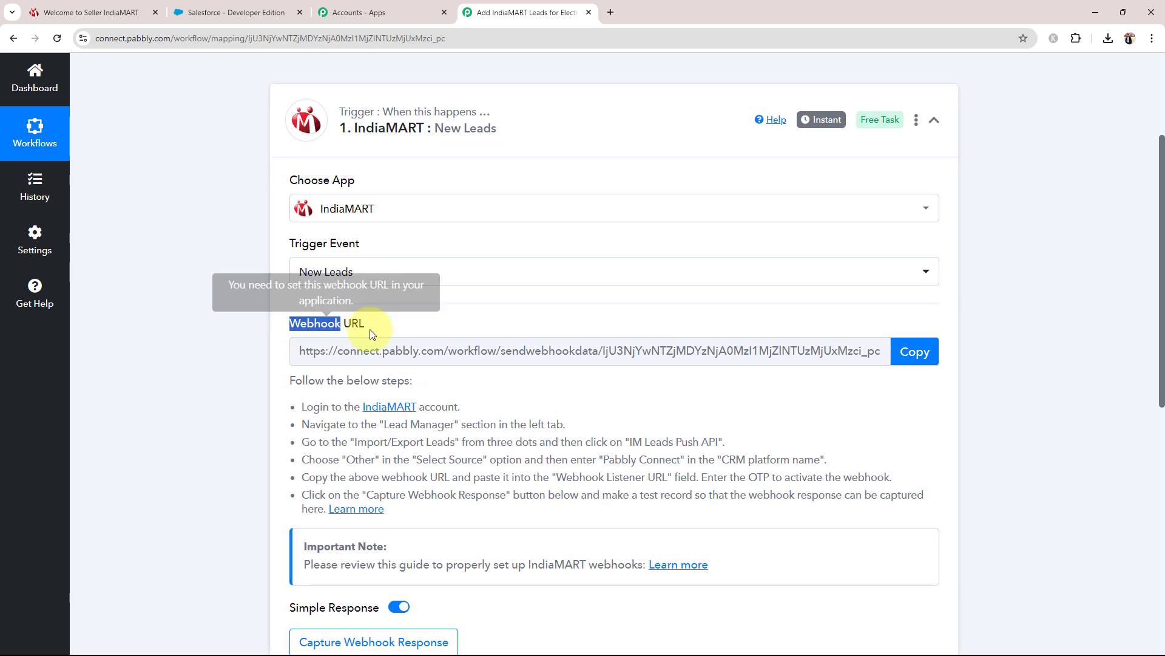
{"action": "left_click", "coordinate": [253, 357]}
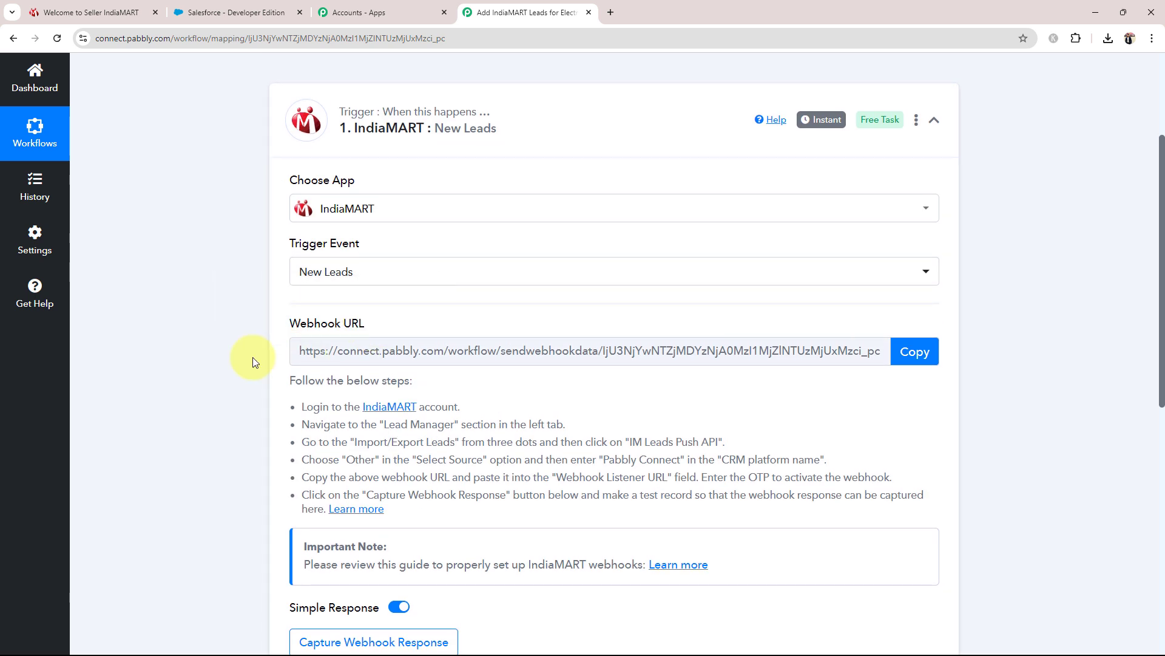
Copy the IndiaMART trigger's webhook URL and check the listed steps for connecting it
{"action": "left_click", "coordinate": [913, 352]}
{"action": "left_click_drag", "start_coordinate": [301, 407], "coordinate": [567, 546]}
{"action": "left_click", "coordinate": [200, 445]}
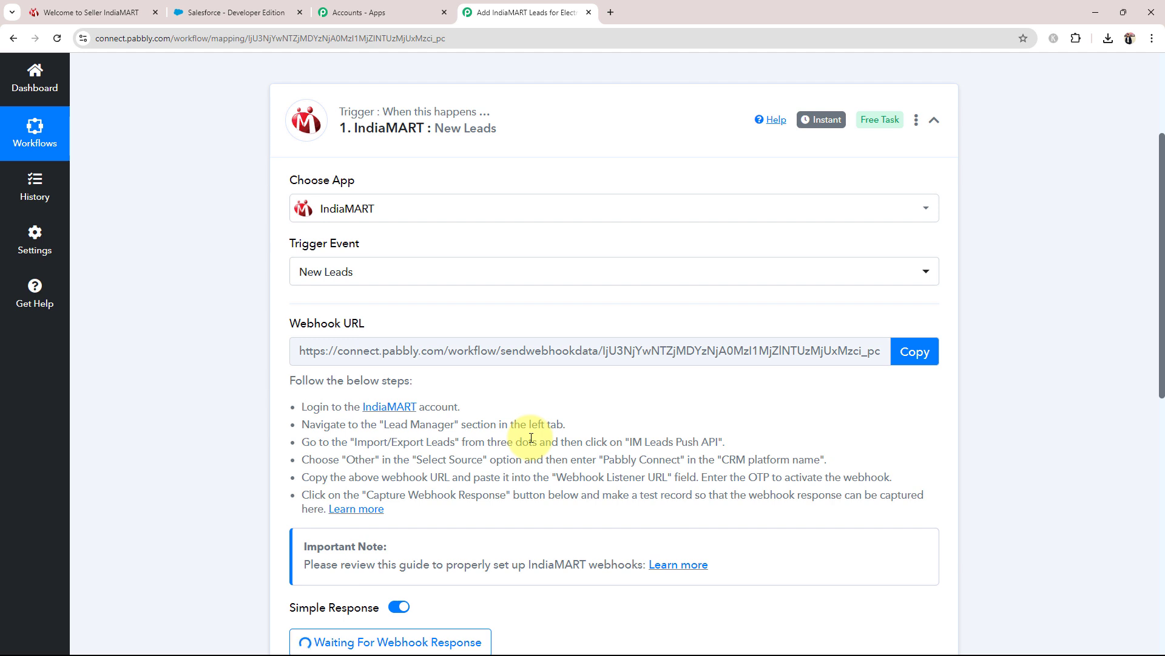
Switch to IndiaMART and open the Push API integration page from the Lead Manager's import/export options
{"action": "left_click", "coordinate": [139, 5]}
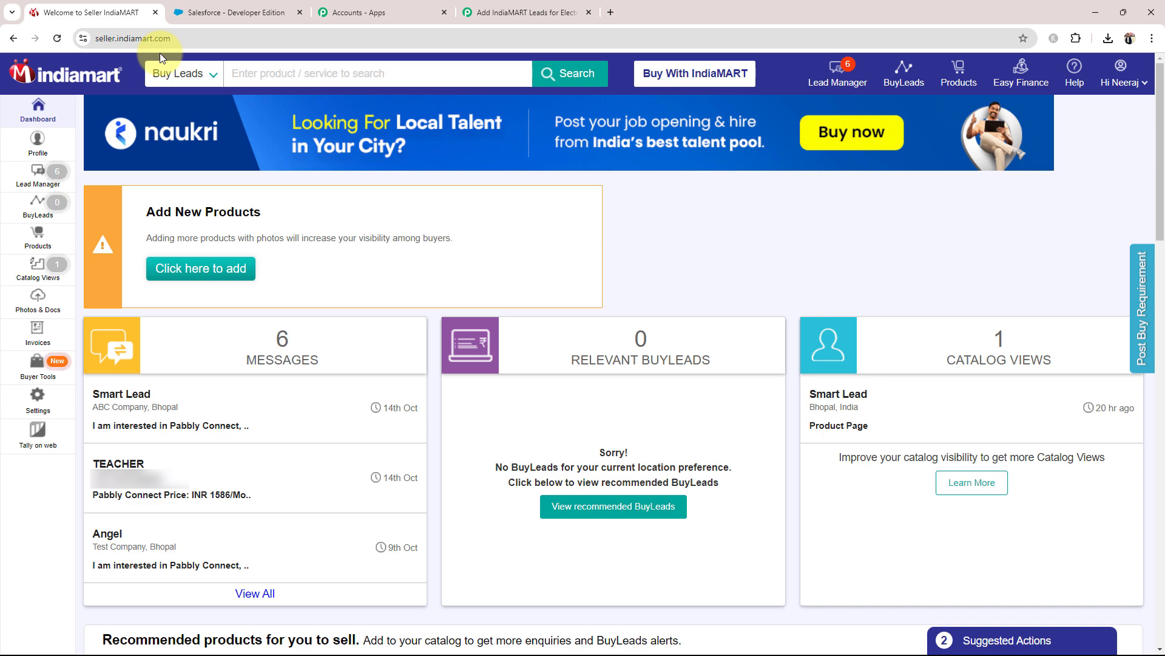
{"action": "left_click", "coordinate": [33, 175]}
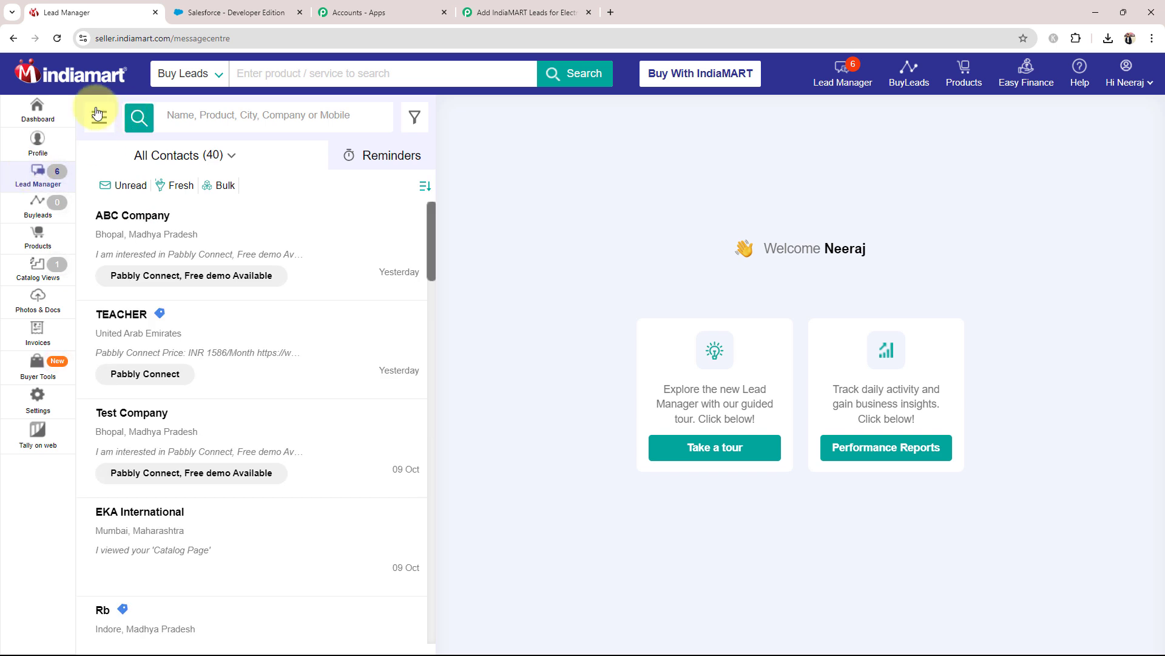
{"action": "left_click", "coordinate": [91, 115]}
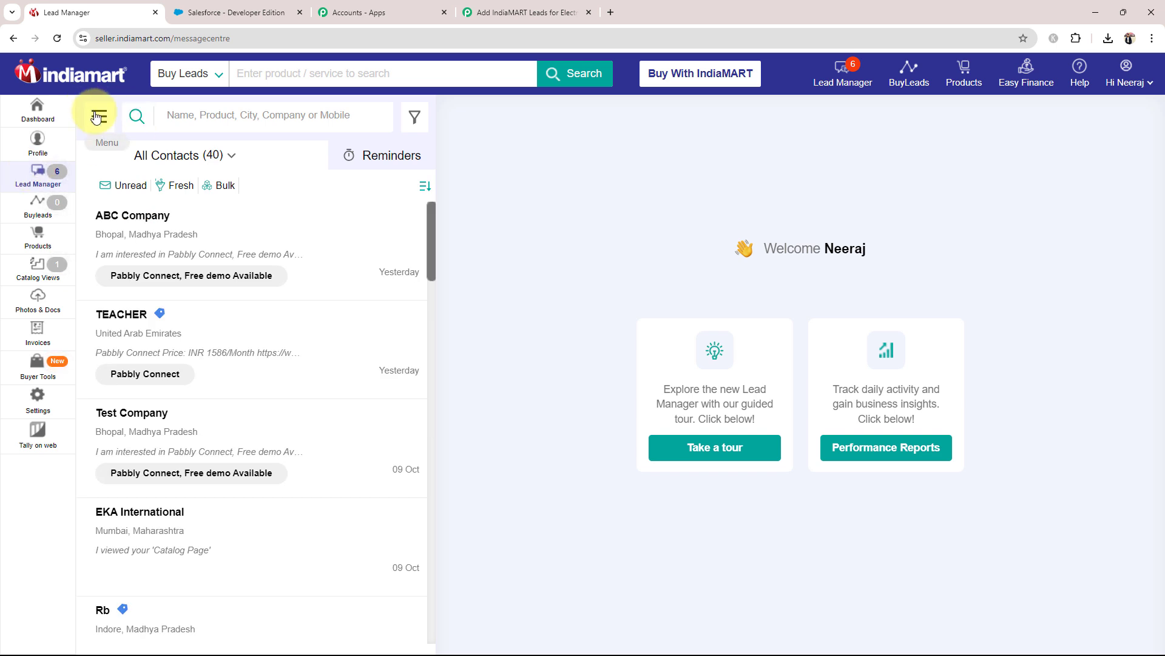
{"action": "mouse_move", "coordinate": [119, 225]}
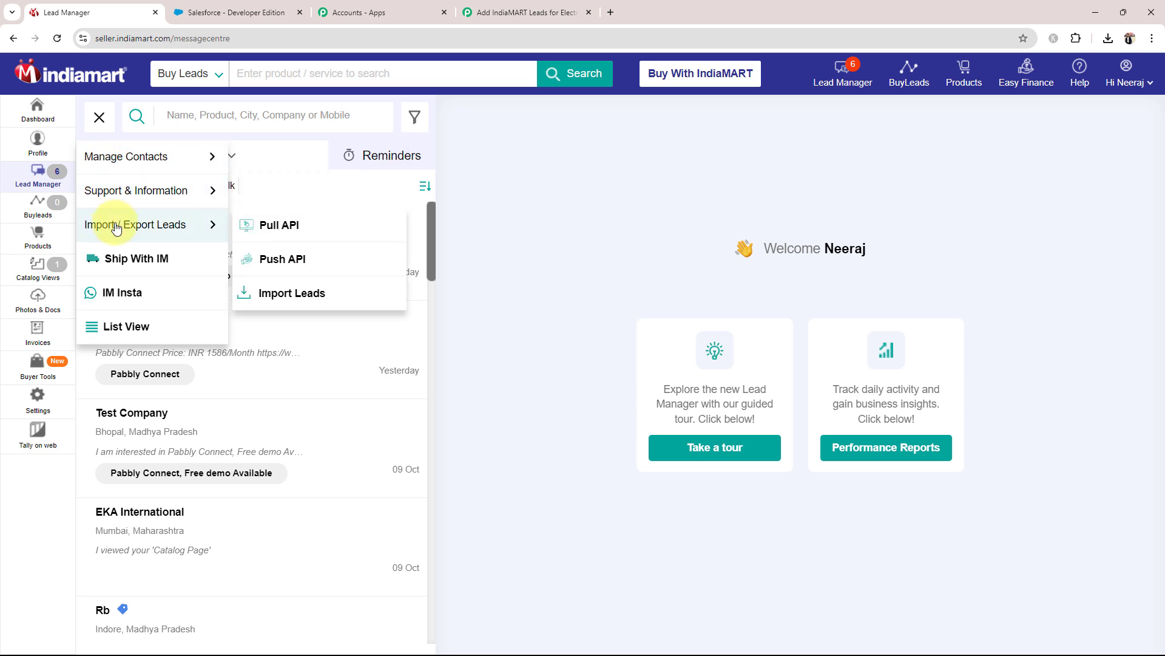
{"action": "left_click", "coordinate": [286, 267]}
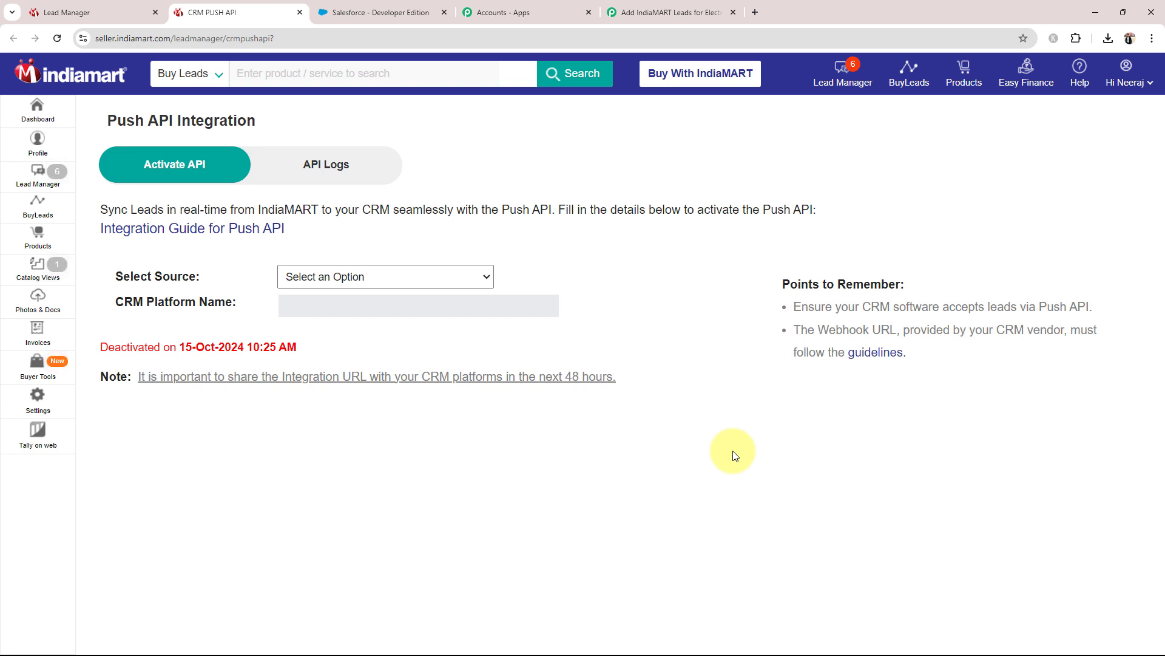
Select Other as the Push API source and set the CRM platform name to Pabbly Connect
{"action": "left_click", "coordinate": [293, 276]}
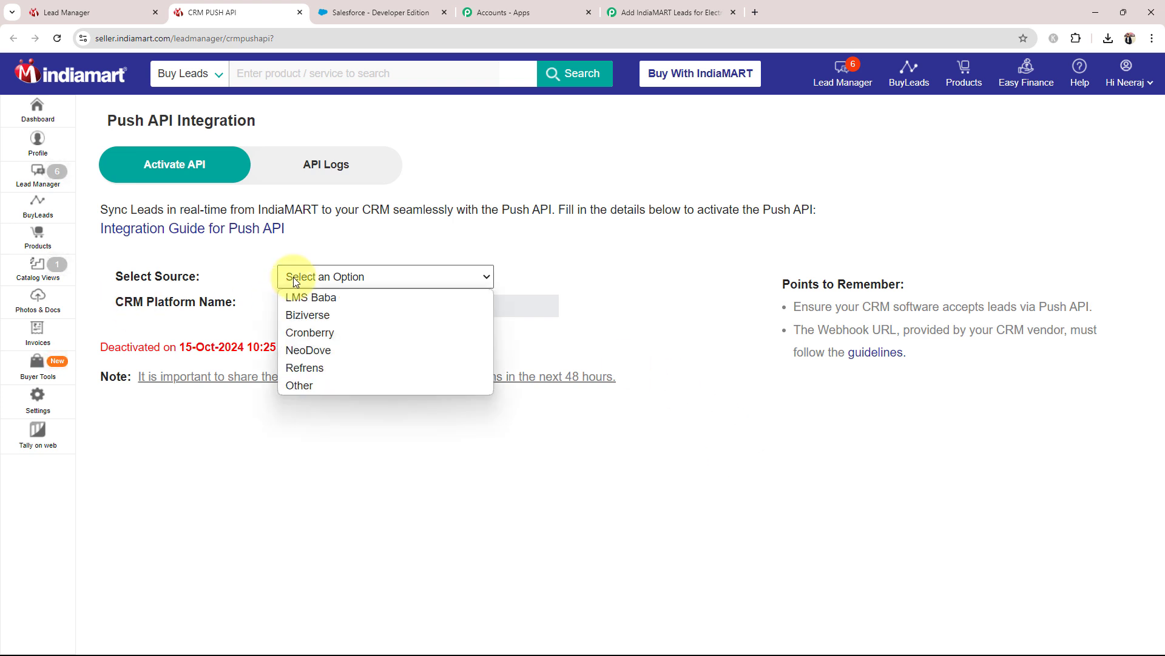
{"action": "left_click", "coordinate": [308, 387]}
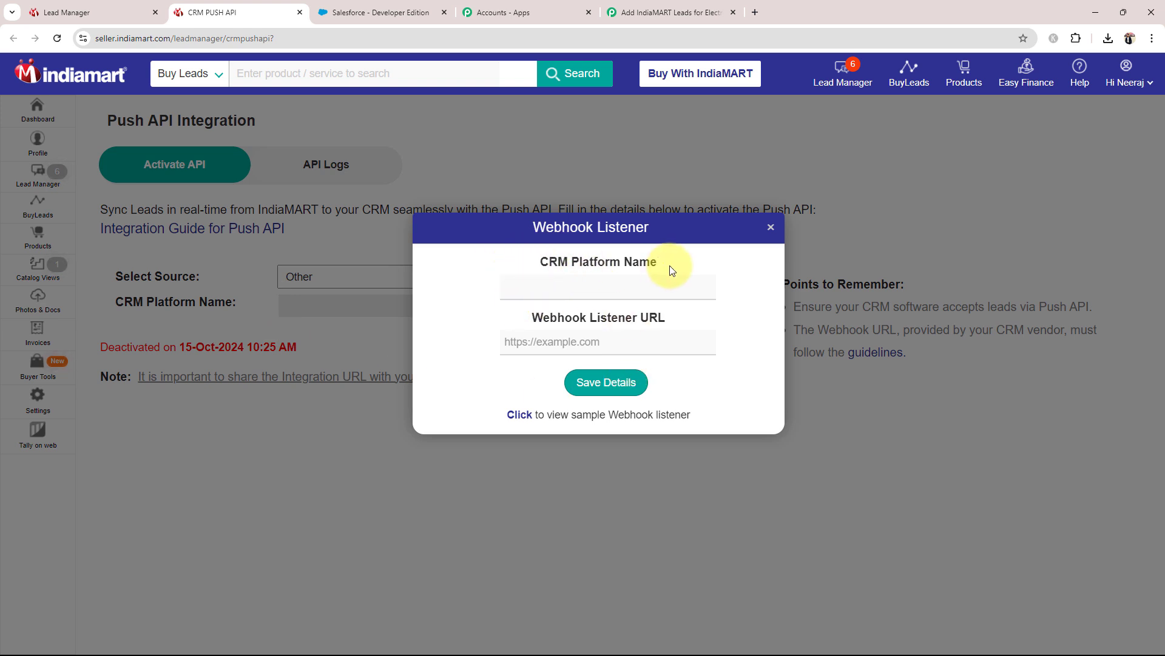
{"action": "left_click", "coordinate": [518, 290]}
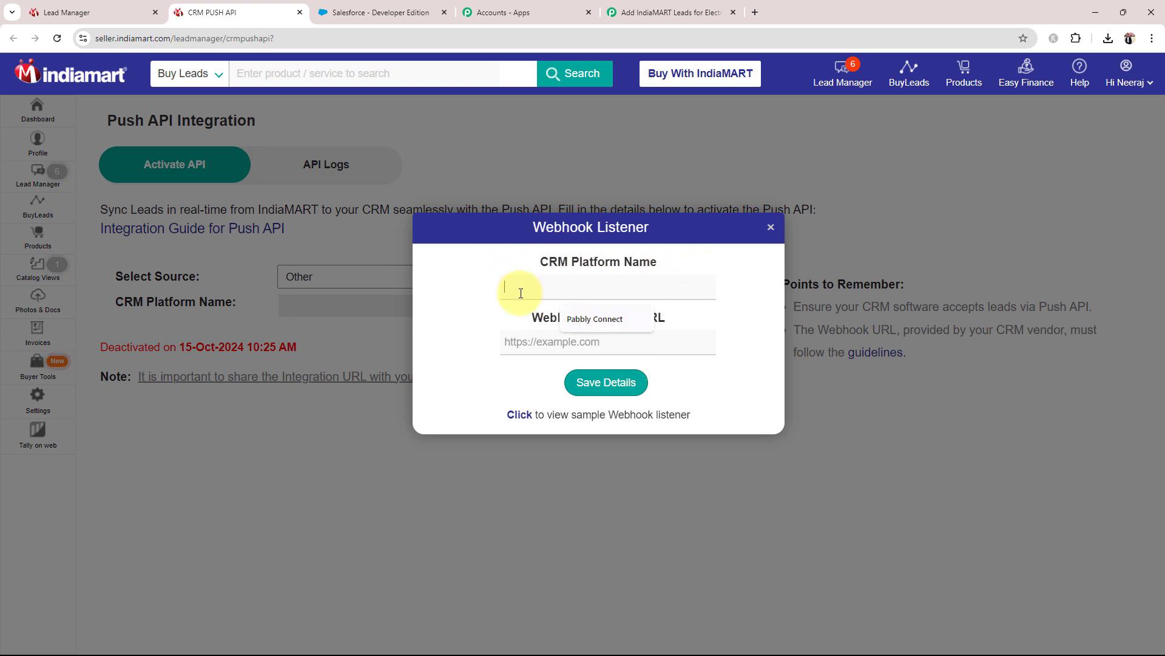
{"action": "left_click", "coordinate": [610, 321]}
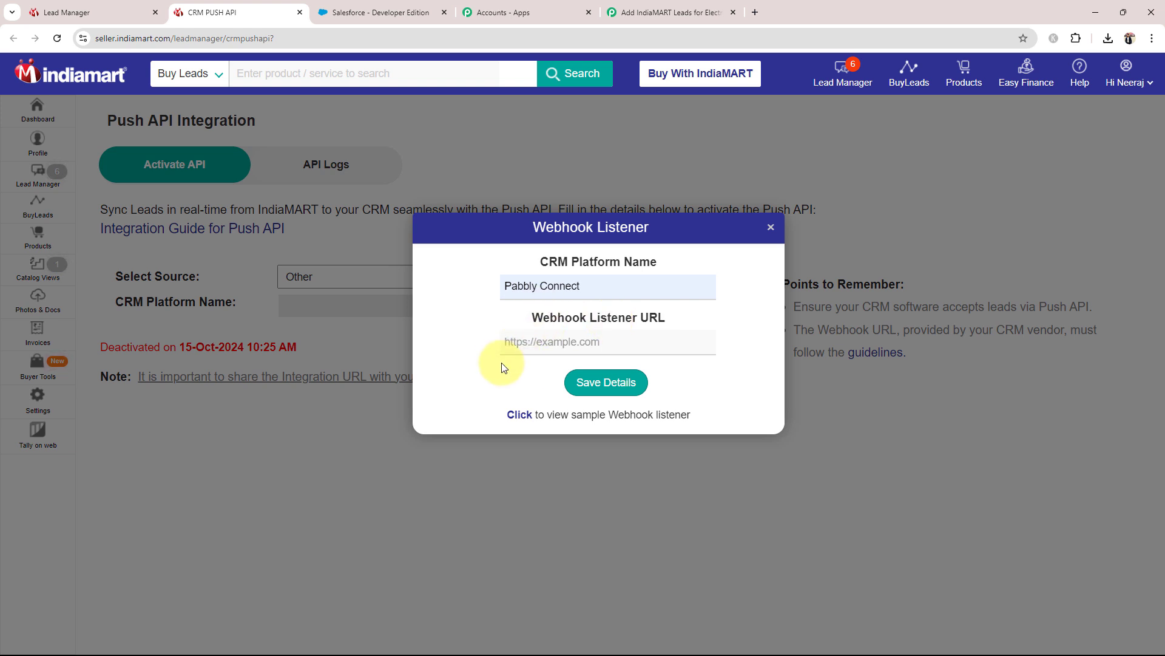
Copy the webhook URL from the Pabbly Connect trigger and save it as IndiaMART's webhook listener URL
{"action": "left_click", "coordinate": [641, 4]}
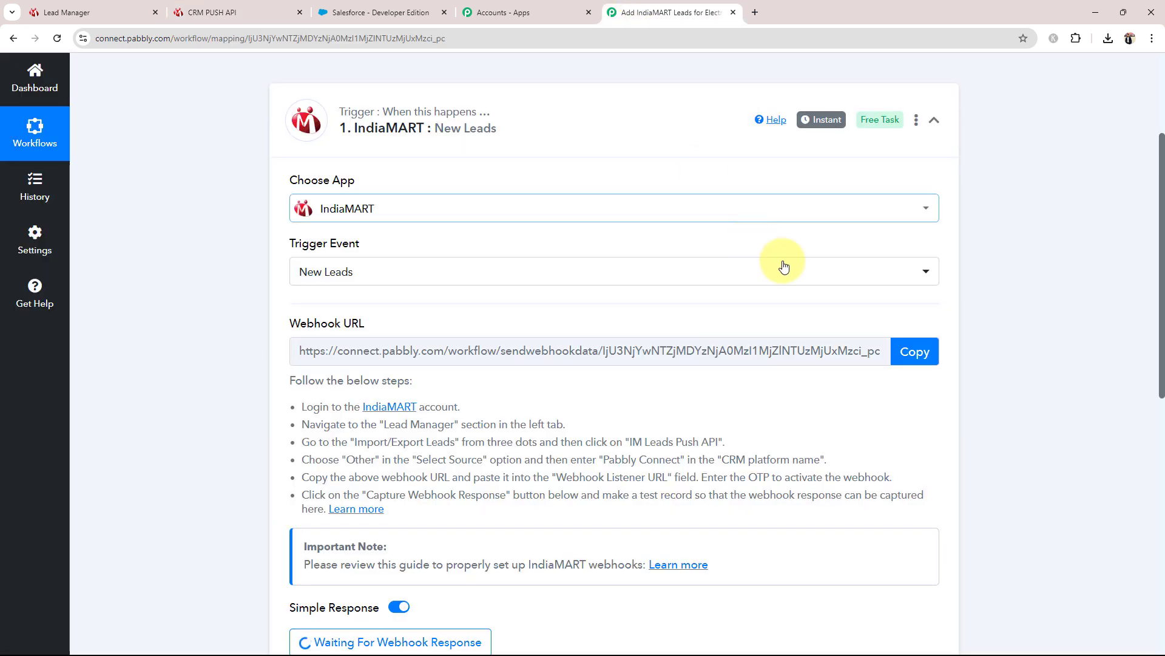
{"action": "left_click", "coordinate": [901, 351]}
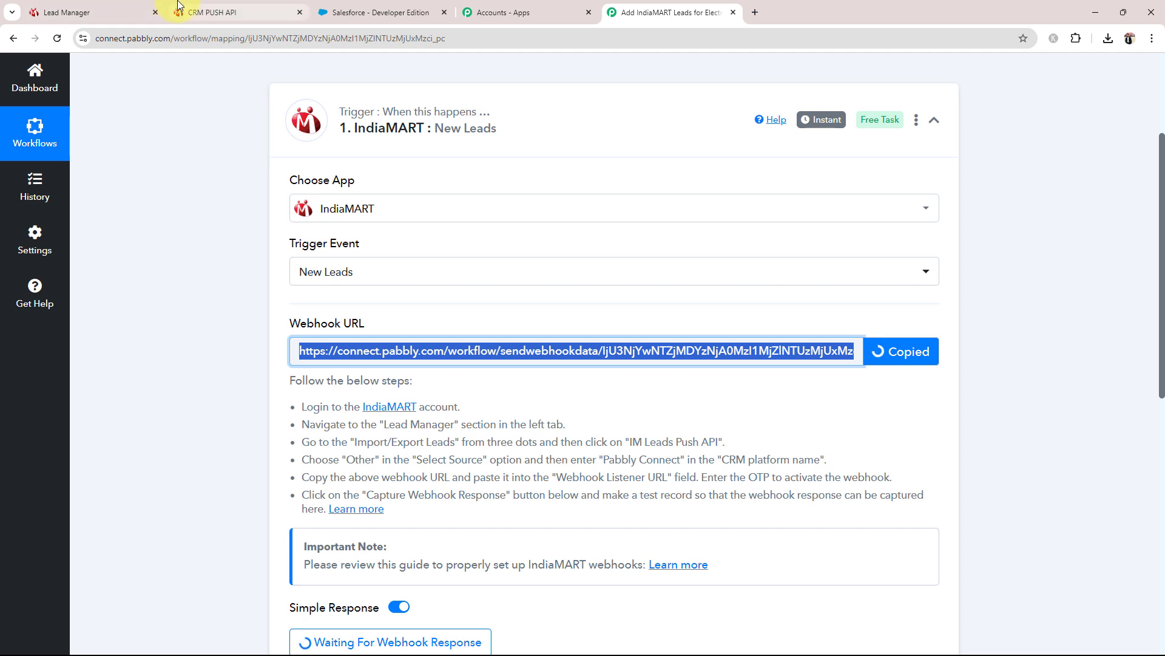
{"action": "left_click", "coordinate": [209, 12]}
{"action": "left_click", "coordinate": [554, 344]}
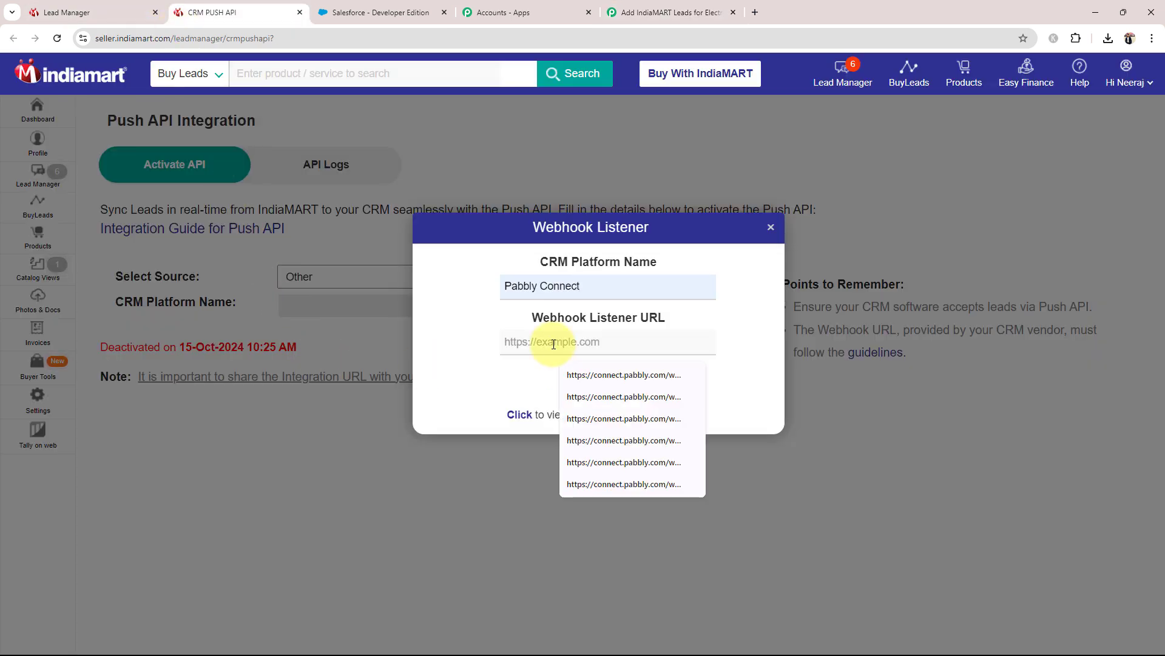
{"action": "key", "text": "ctrl+v"}
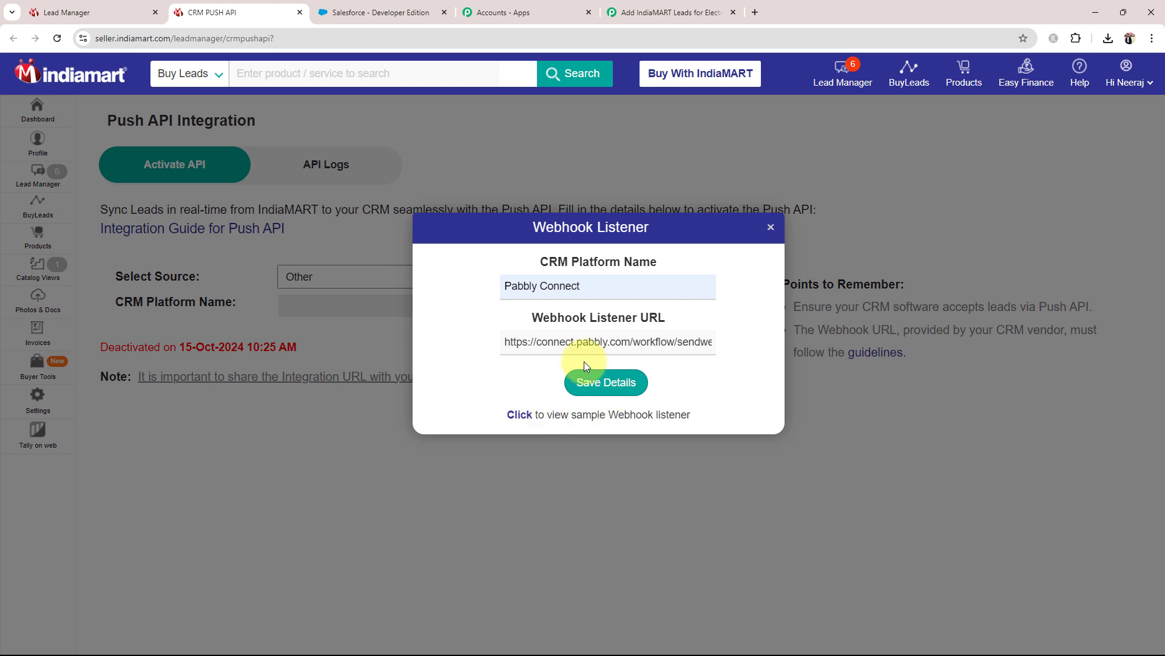
{"action": "left_click", "coordinate": [598, 391]}
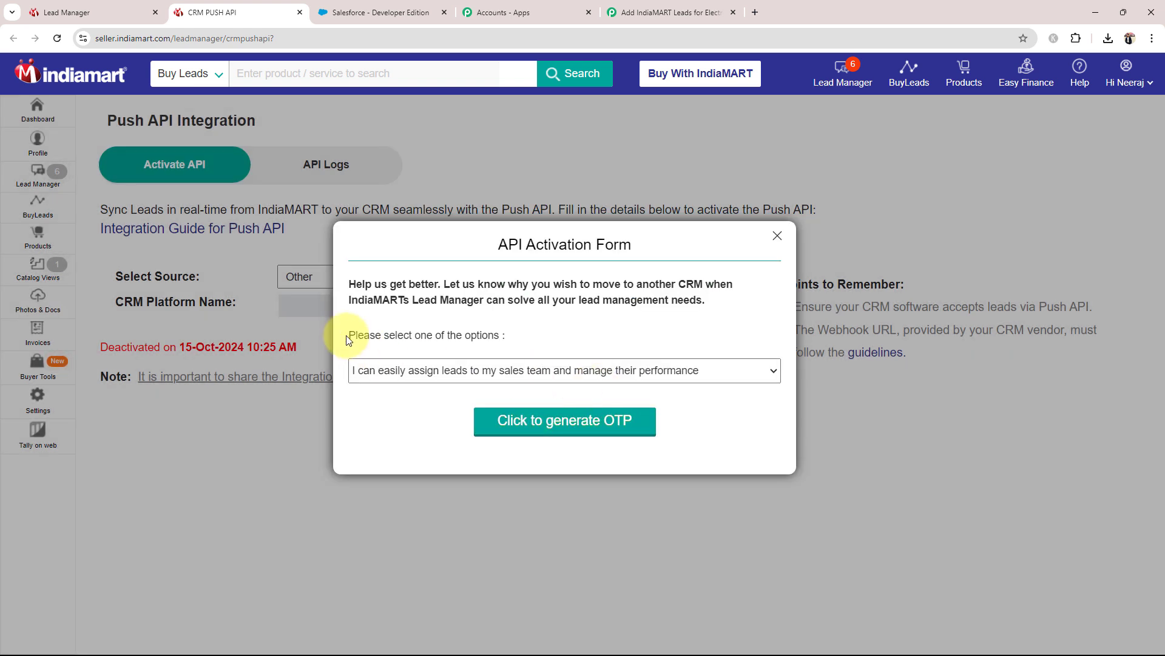
Give the CRM's additional features like Dialer as the activation reason, generate an OTP, and submit the one-time password to activate the API
{"action": "left_click", "coordinate": [411, 368]}
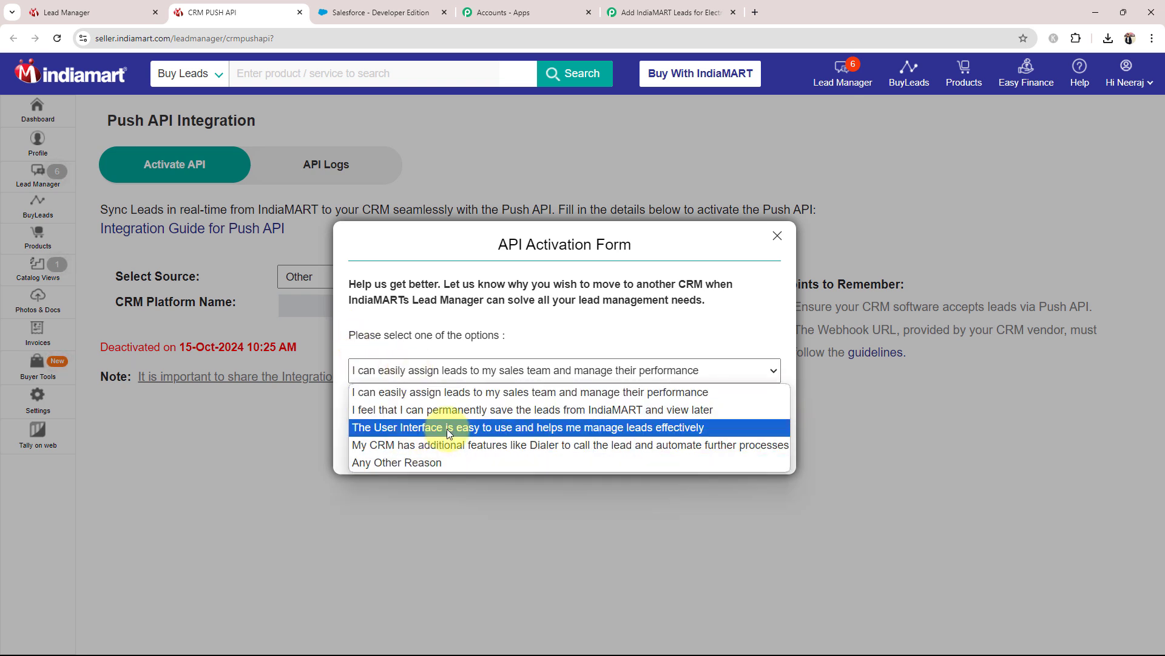
{"action": "left_click", "coordinate": [439, 444]}
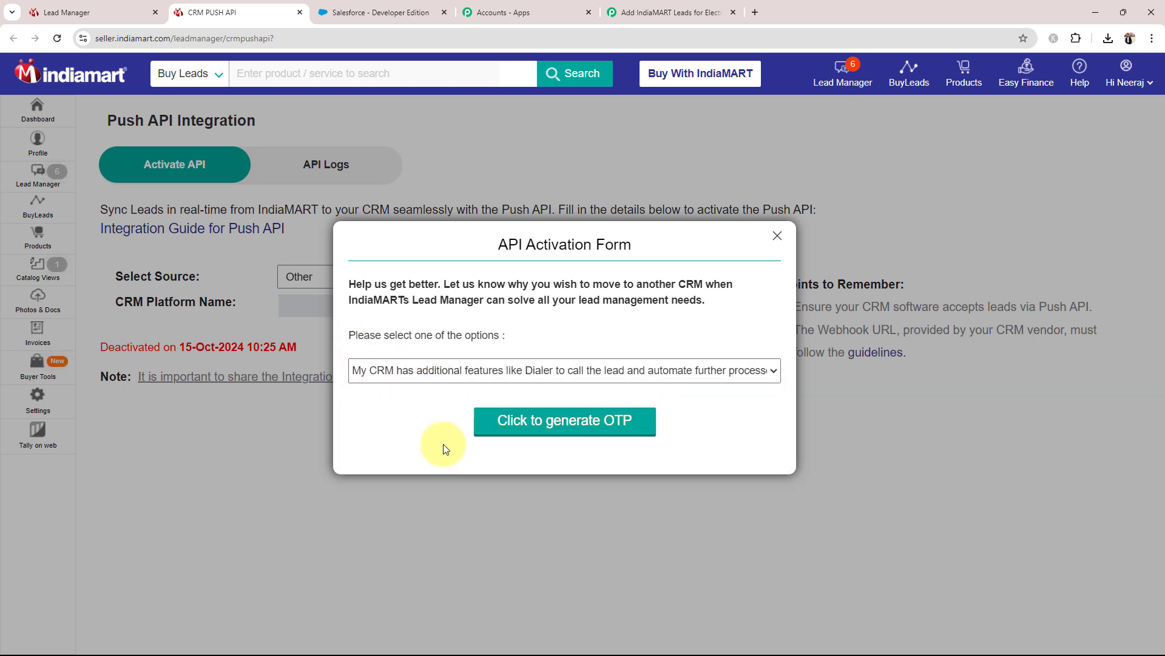
{"action": "left_click", "coordinate": [603, 422]}
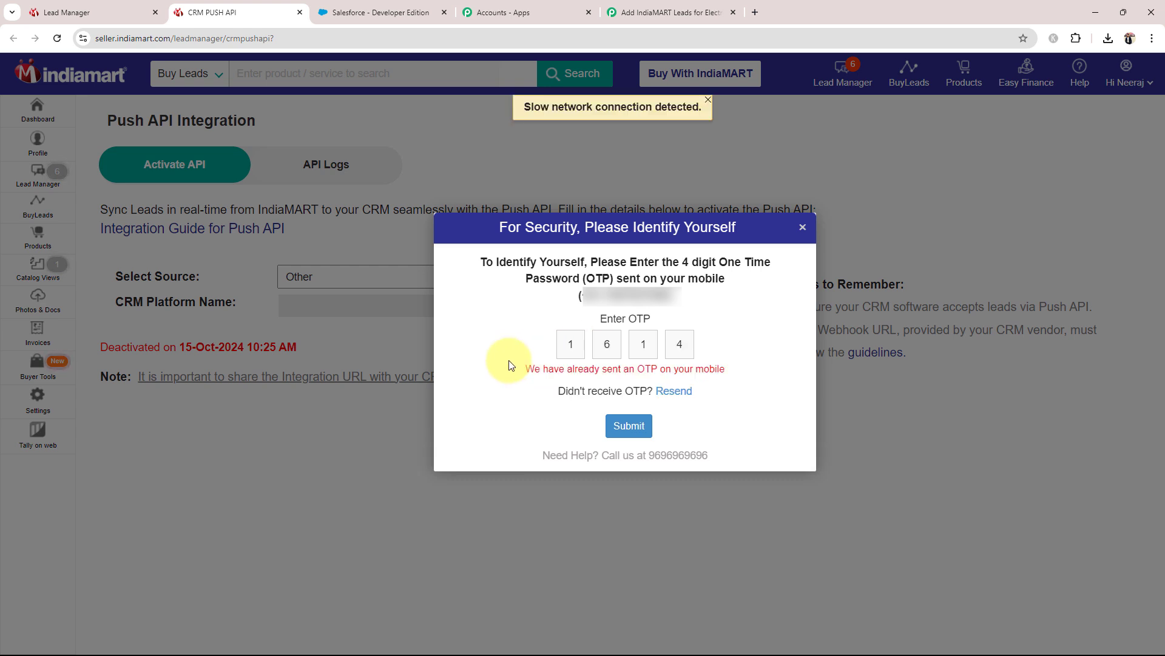
{"action": "left_click", "coordinate": [634, 425]}
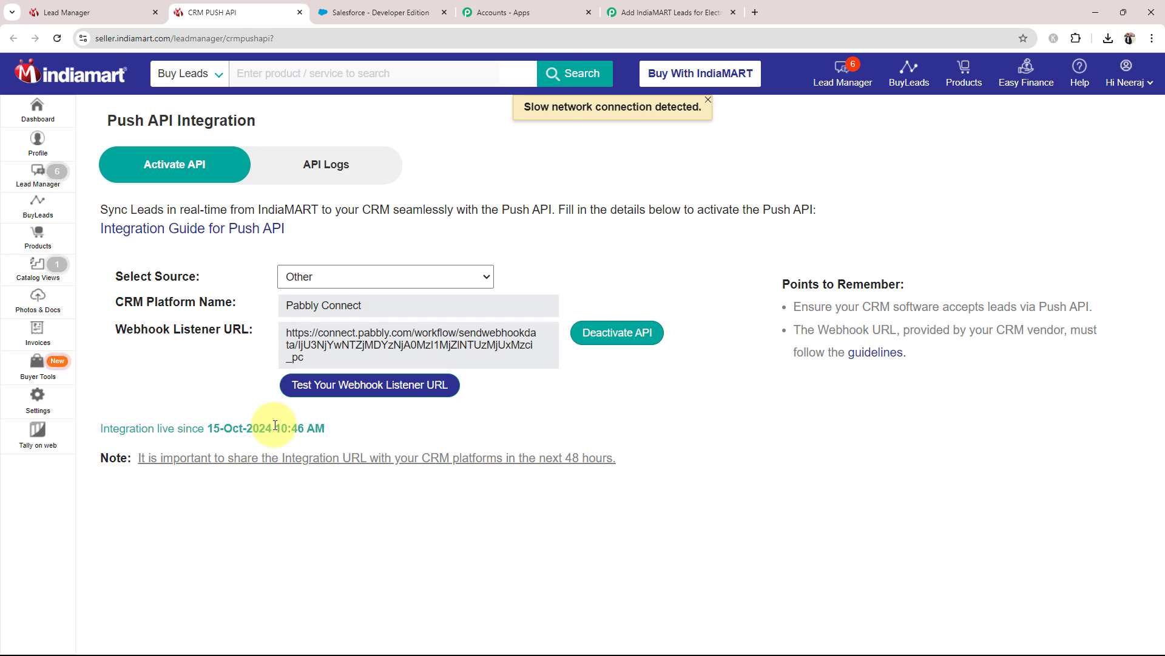
Check the Pabbly Connect trigger's webhook capture status and test-submission note against the Push API integration in IndiaMART
{"action": "left_click", "coordinate": [662, 12]}
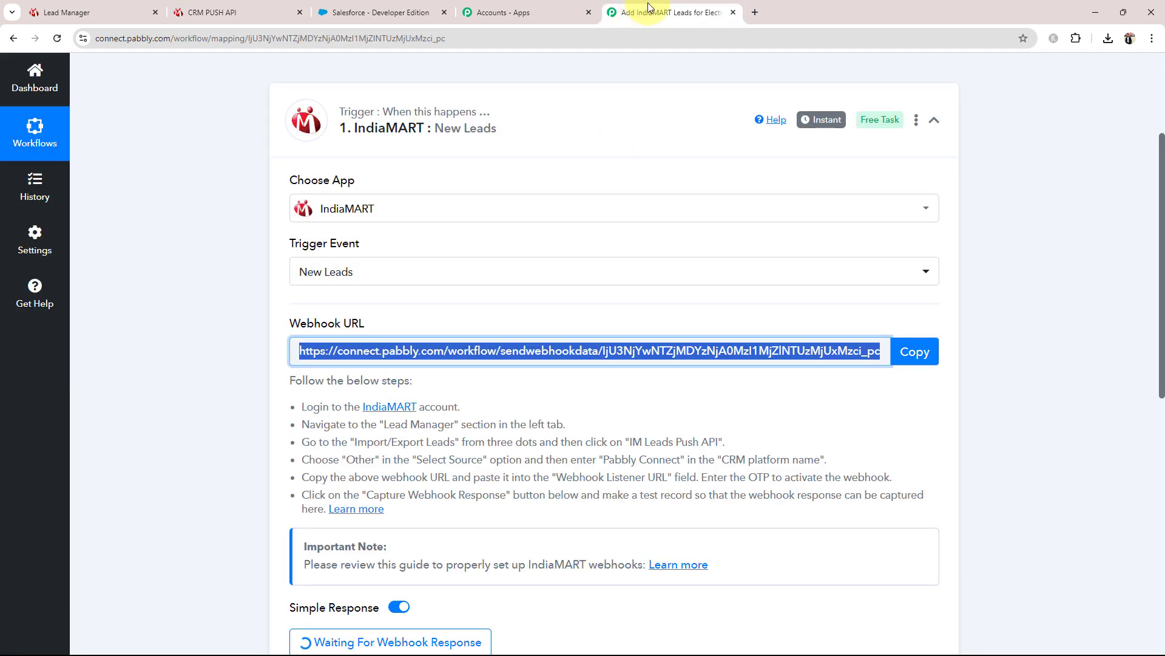
{"action": "left_click", "coordinate": [239, 517]}
{"action": "scroll", "coordinate": [249, 522], "scroll_direction": "down", "scroll_amount": 3}
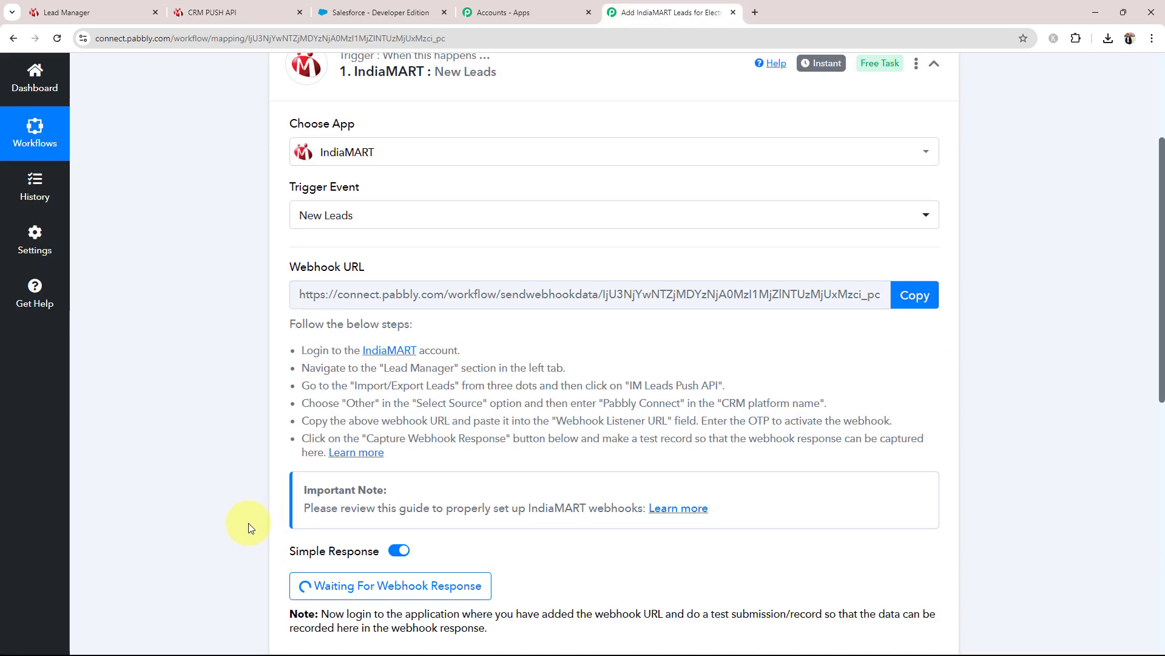
{"action": "mouse_move", "coordinate": [362, 436]}
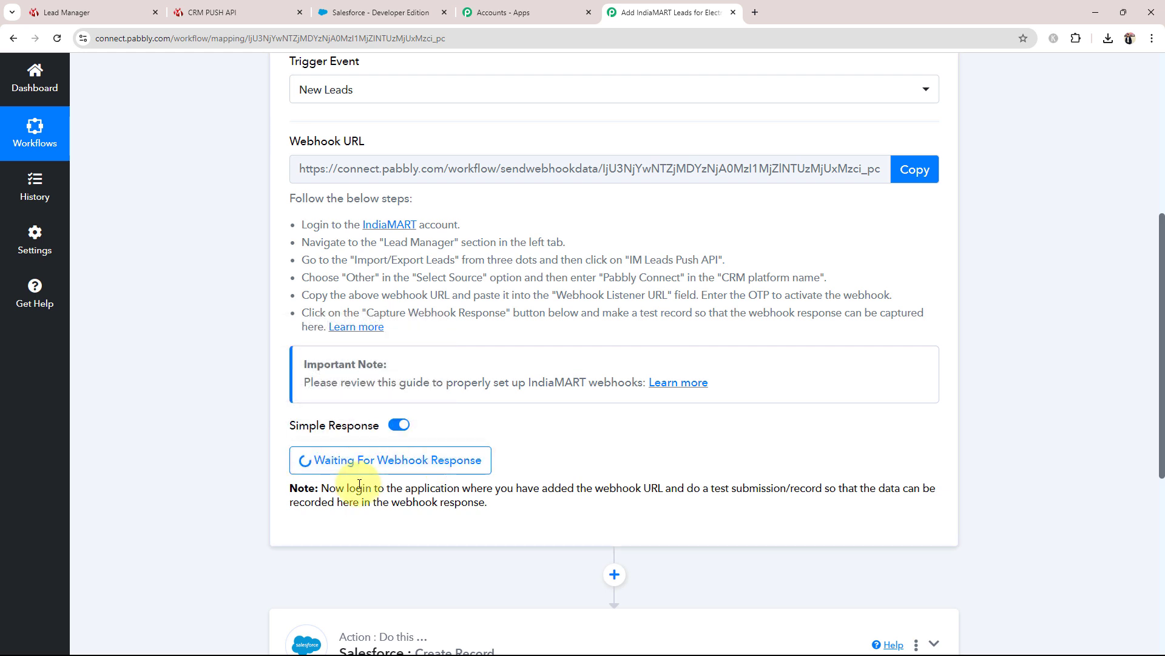
{"action": "left_click_drag", "start_coordinate": [347, 489], "coordinate": [458, 482]}
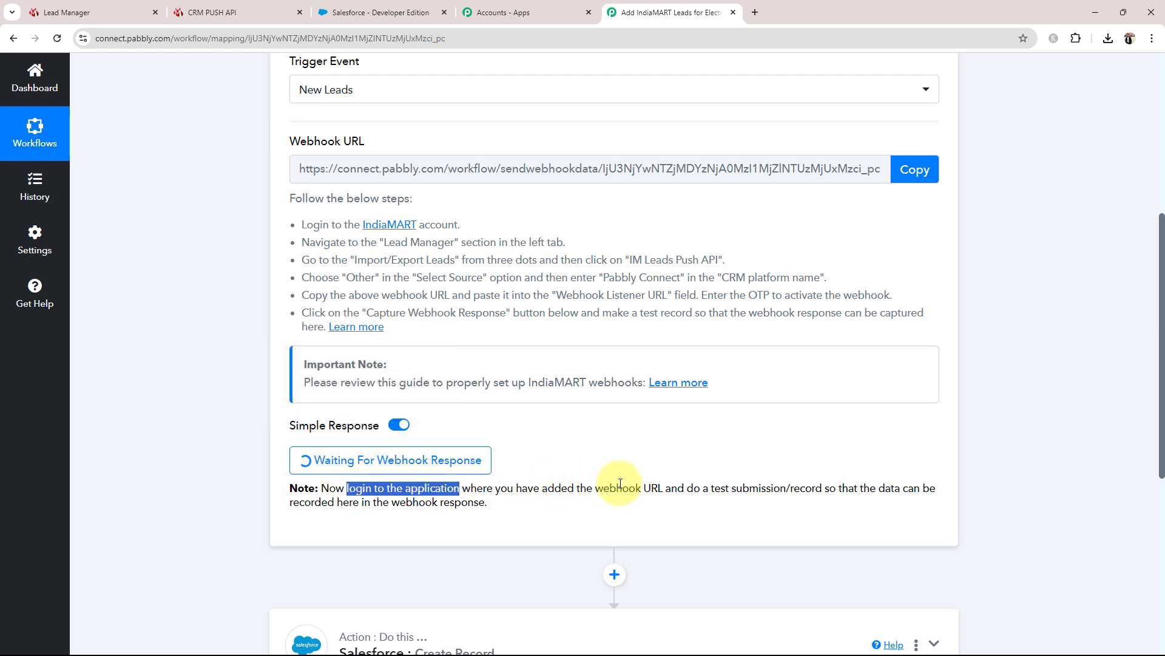
{"action": "left_click_drag", "start_coordinate": [714, 489], "coordinate": [803, 477]}
{"action": "left_click", "coordinate": [755, 451]}
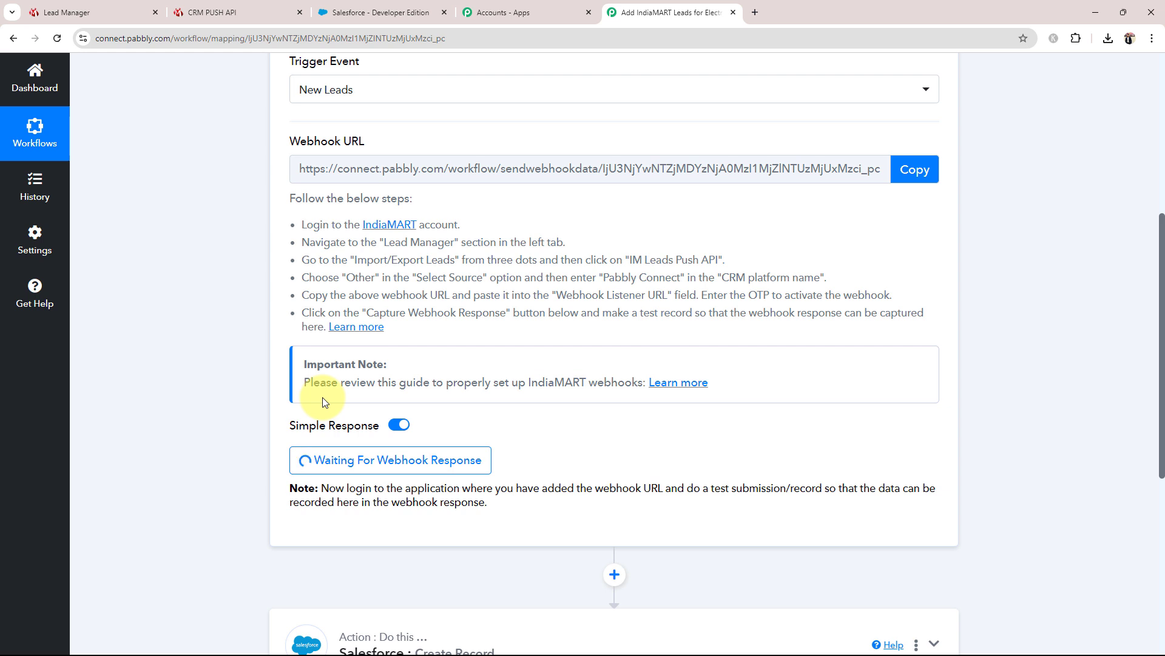
{"action": "scroll", "coordinate": [328, 400], "scroll_direction": "up", "scroll_amount": 2}
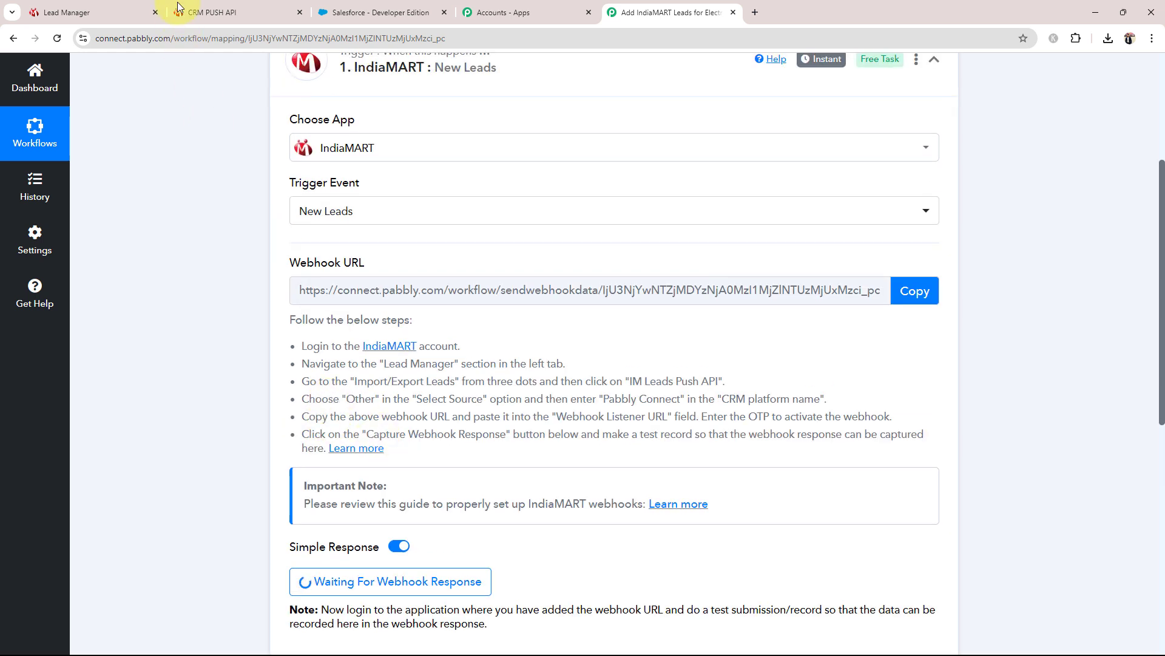
{"action": "left_click", "coordinate": [213, 12]}
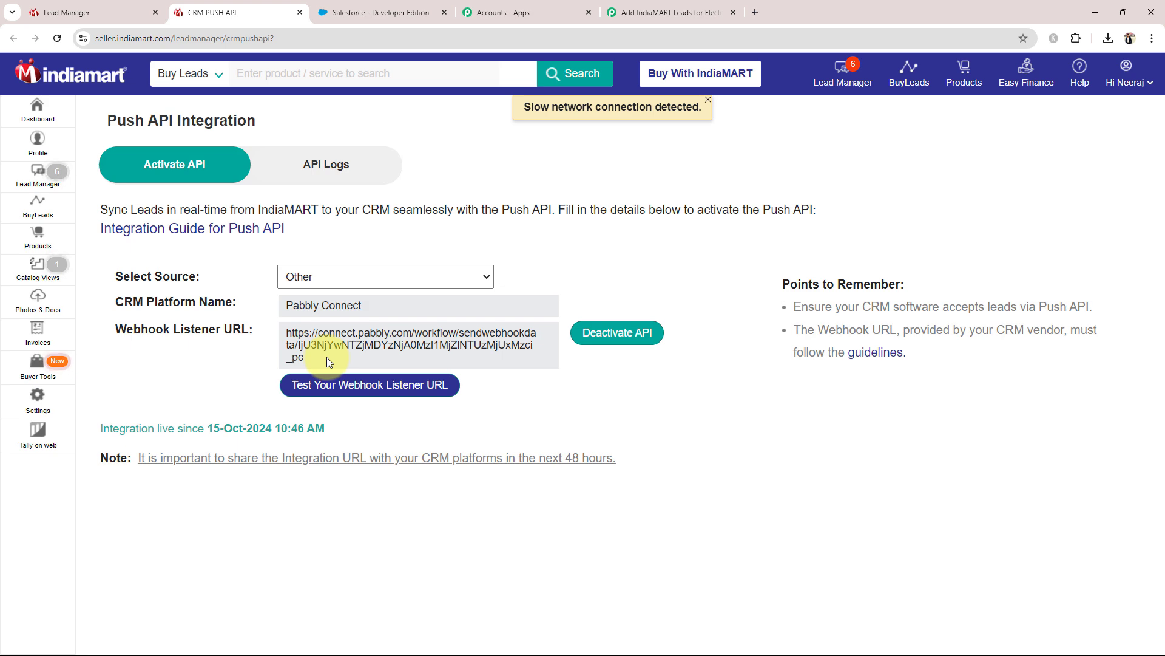
{"action": "left_click", "coordinate": [668, 12]}
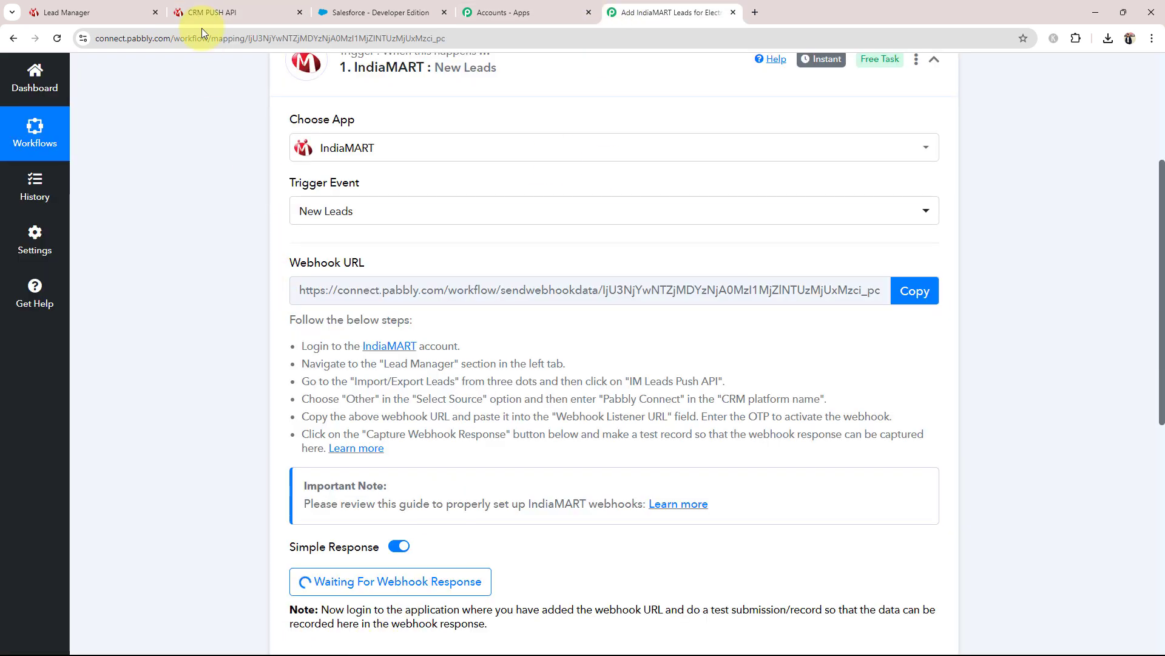
In IndiaMART, open the webhook listener test, review the sample lead data, and send it to the Pabbly Connect URL
{"action": "left_click", "coordinate": [212, 12]}
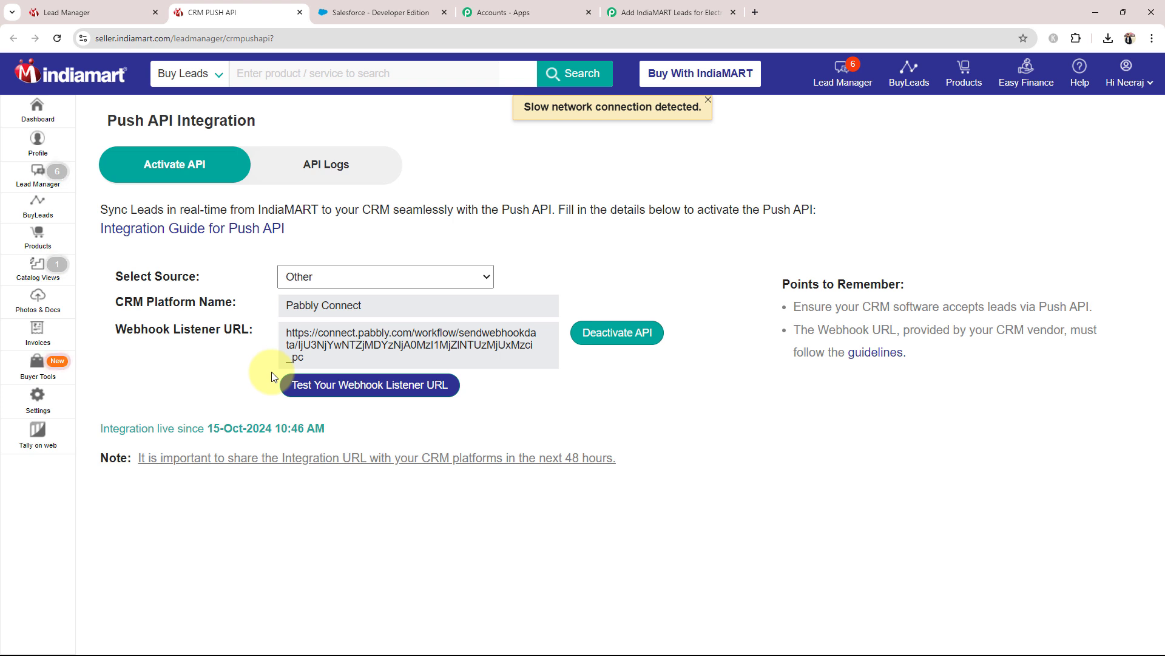
{"action": "left_click", "coordinate": [340, 386]}
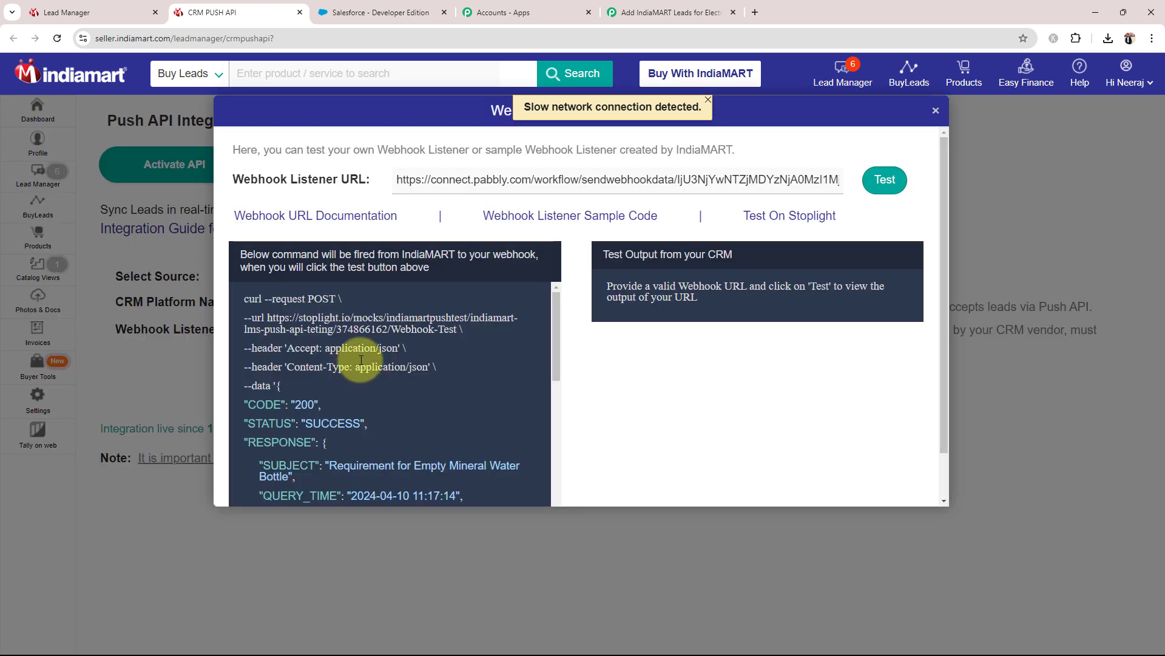
{"action": "left_click_drag", "start_coordinate": [555, 319], "coordinate": [571, 341]}
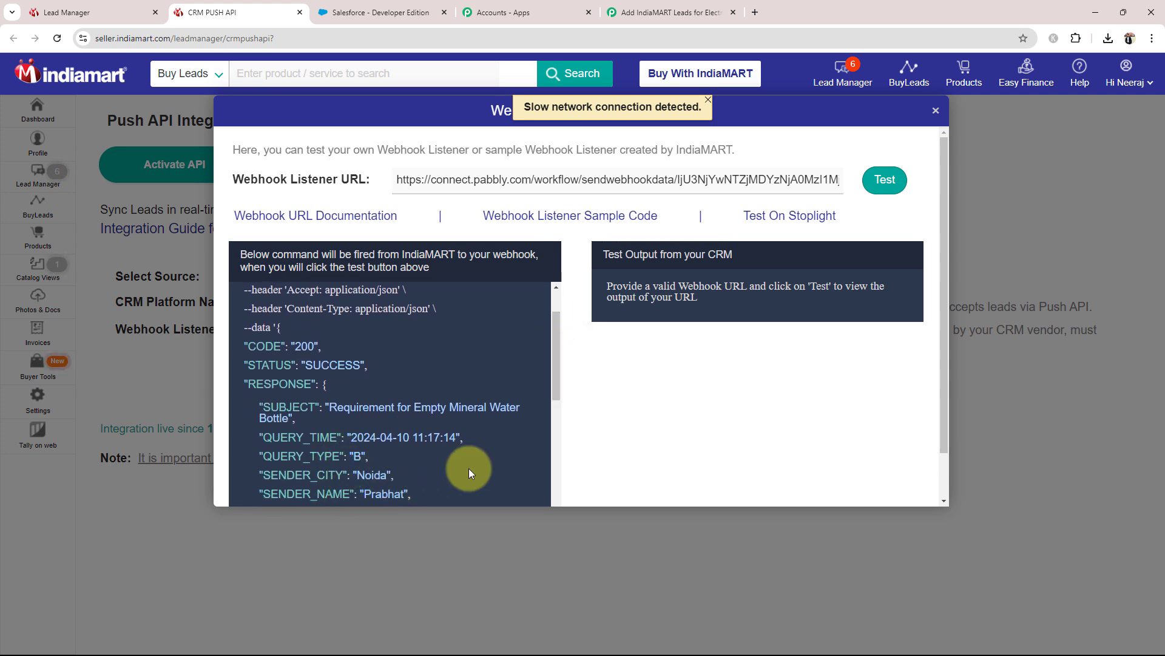
{"action": "left_click_drag", "start_coordinate": [326, 404], "coordinate": [497, 381]}
{"action": "left_click", "coordinate": [489, 370]}
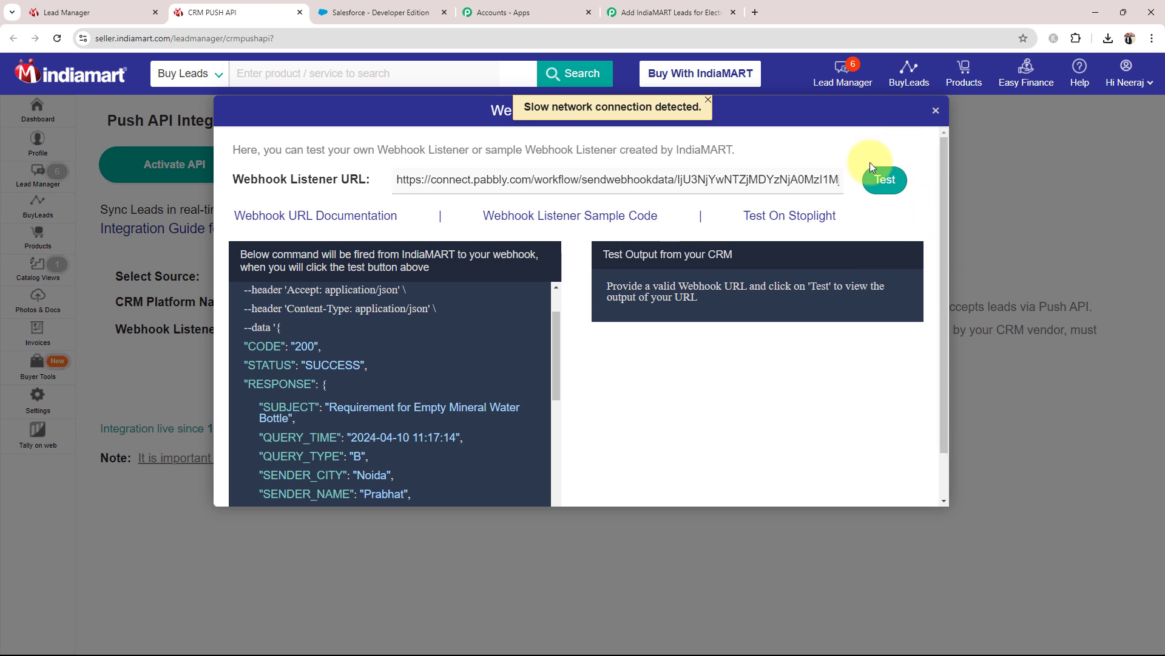
{"action": "left_click", "coordinate": [886, 179]}
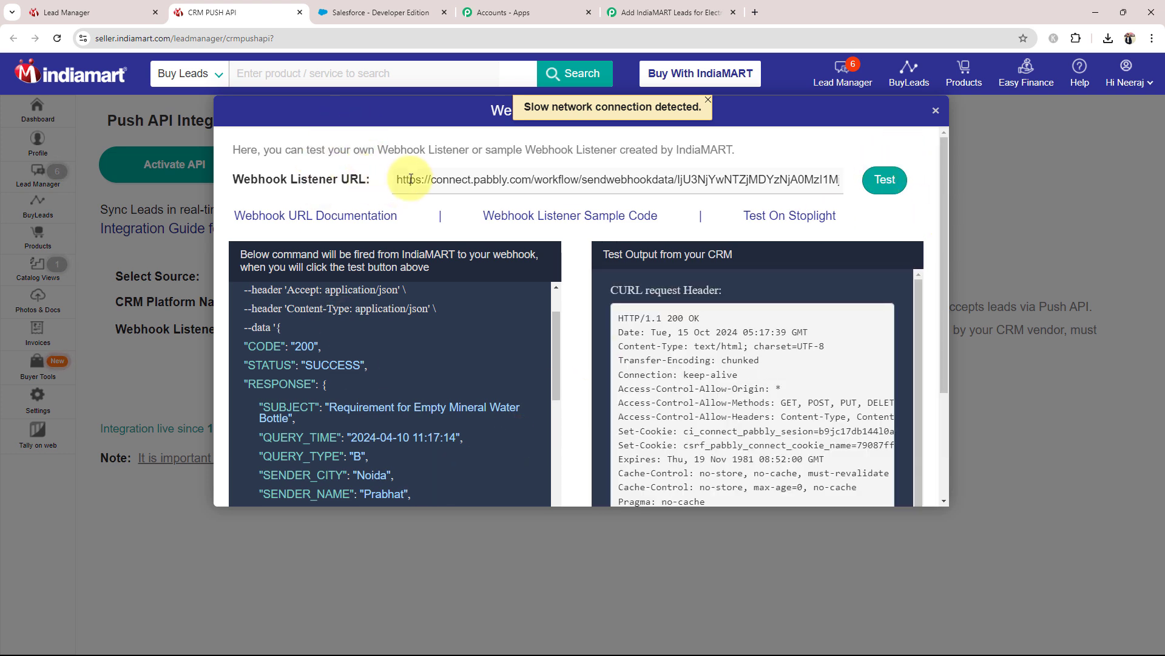
Check the tested listener URL, and switch to Pabbly Connect to review the lead data captured by the IndiaMART trigger
{"action": "left_click_drag", "start_coordinate": [416, 180], "coordinate": [812, 178]}
{"action": "left_click", "coordinate": [801, 154]}
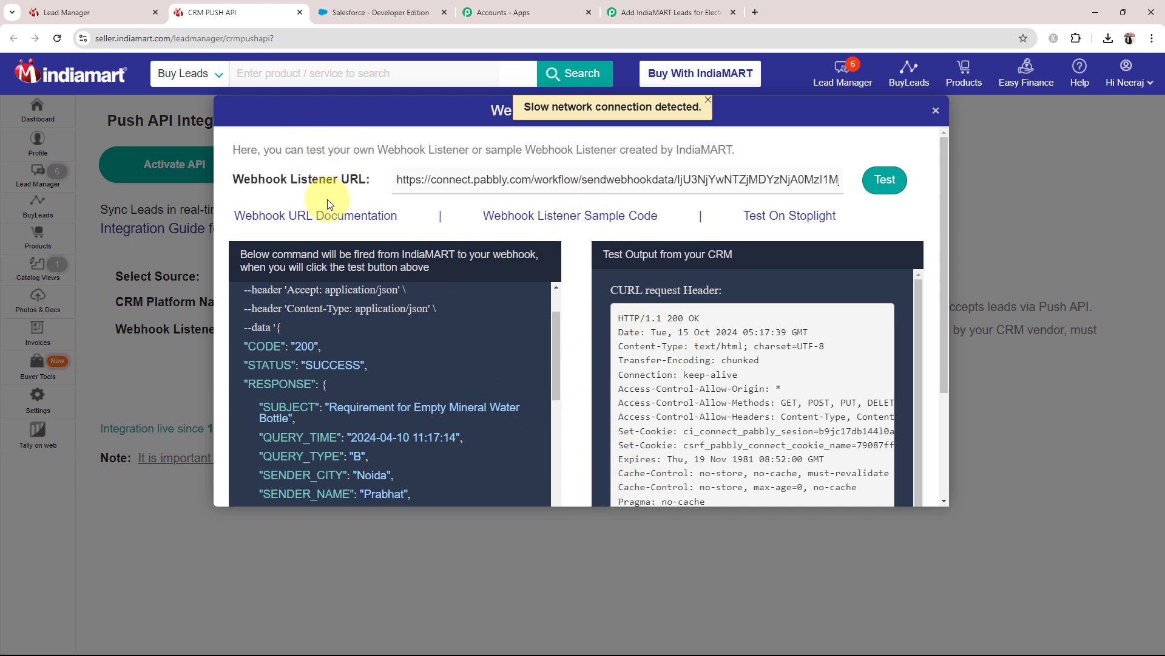
{"action": "left_click_drag", "start_coordinate": [405, 174], "coordinate": [820, 177]}
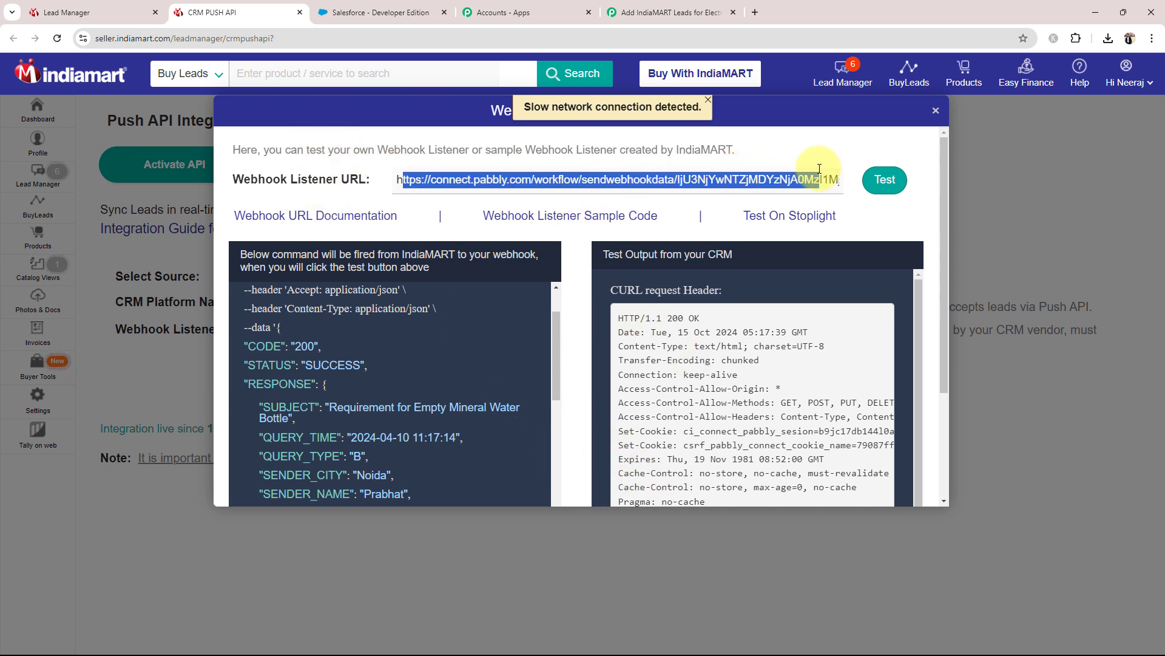
{"action": "left_click", "coordinate": [706, 7]}
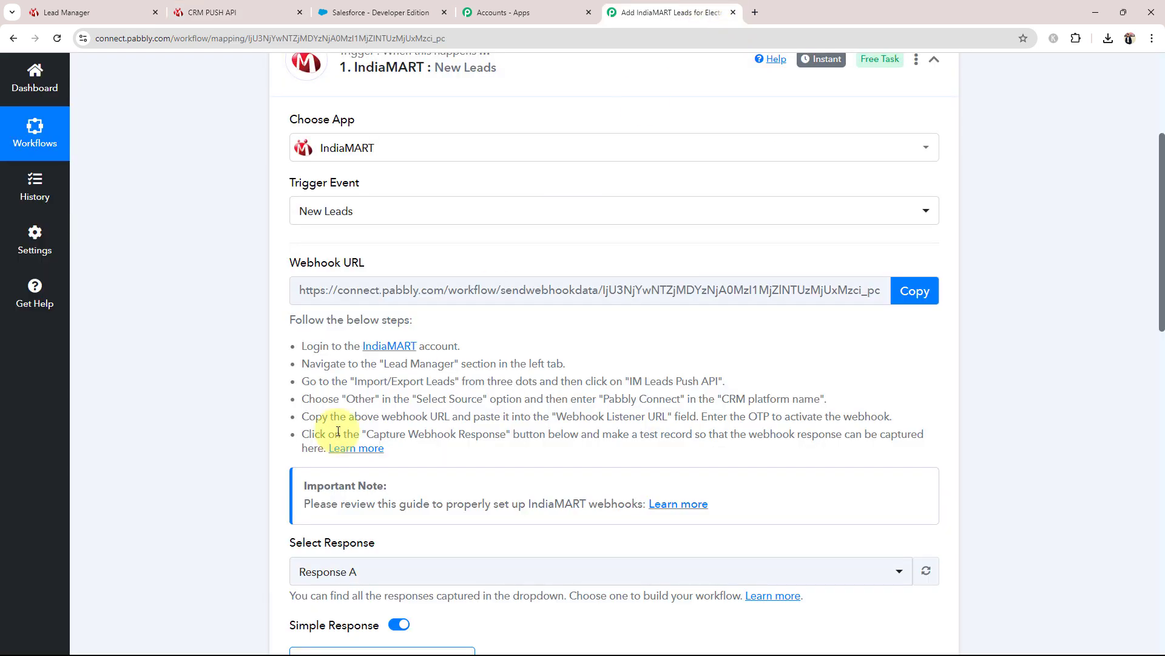
{"action": "scroll", "coordinate": [226, 494], "scroll_direction": "down", "scroll_amount": 9}
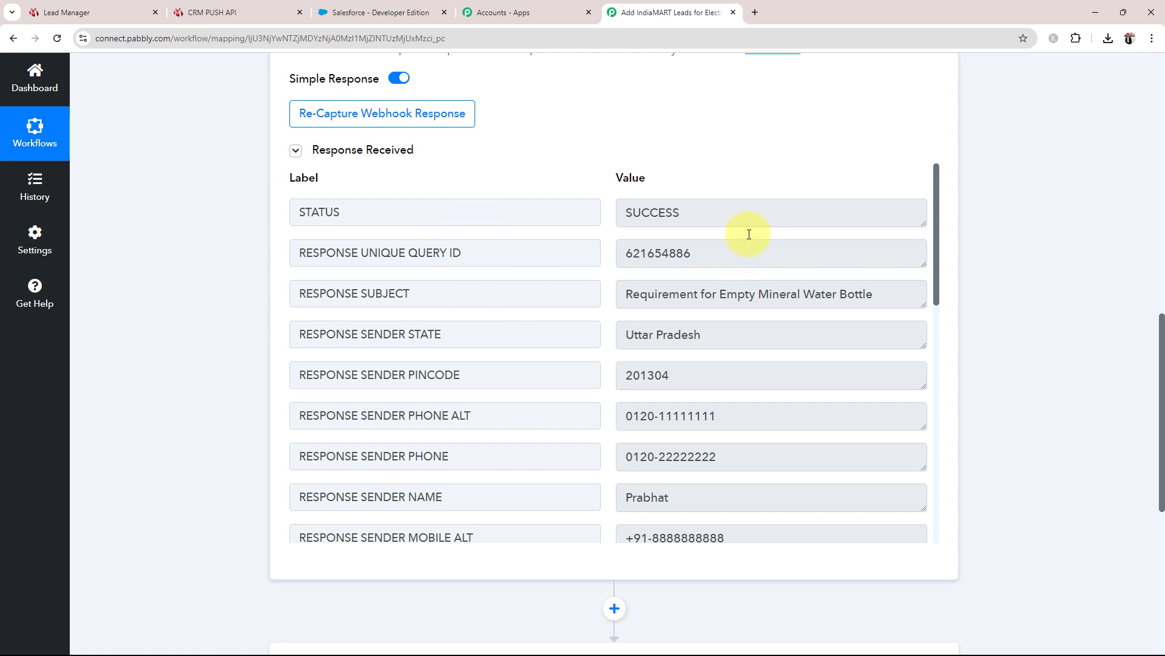
Review the captured IndiaMART lead response, including the sender's phone, name and address, and expand the query message to read it in full
{"action": "left_click_drag", "start_coordinate": [701, 207], "coordinate": [554, 209]}
{"action": "left_click", "coordinate": [610, 295]}
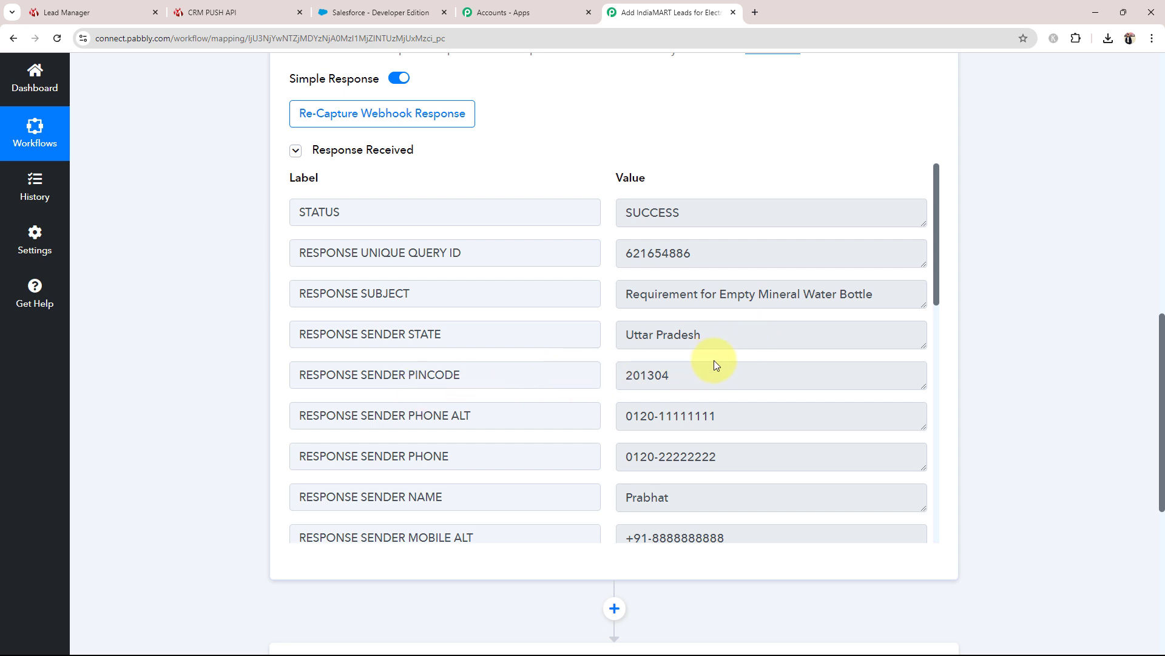
{"action": "left_click_drag", "start_coordinate": [719, 458], "coordinate": [622, 450]}
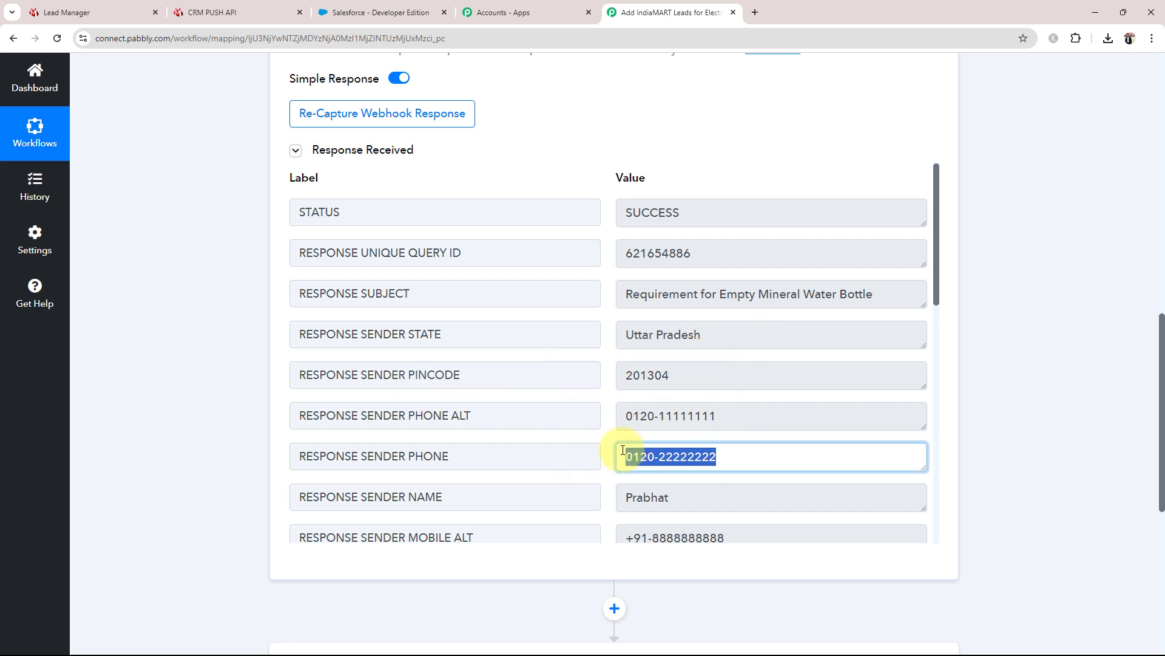
{"action": "left_click_drag", "start_coordinate": [708, 490], "coordinate": [603, 504]}
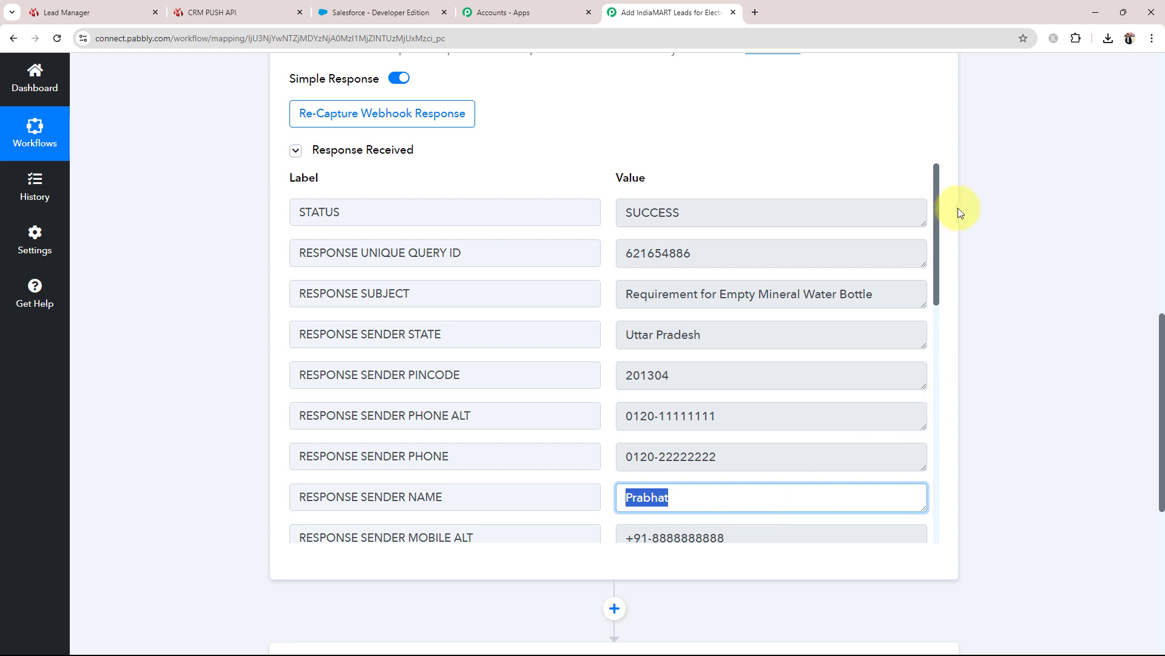
{"action": "left_click_drag", "start_coordinate": [945, 194], "coordinate": [949, 512]}
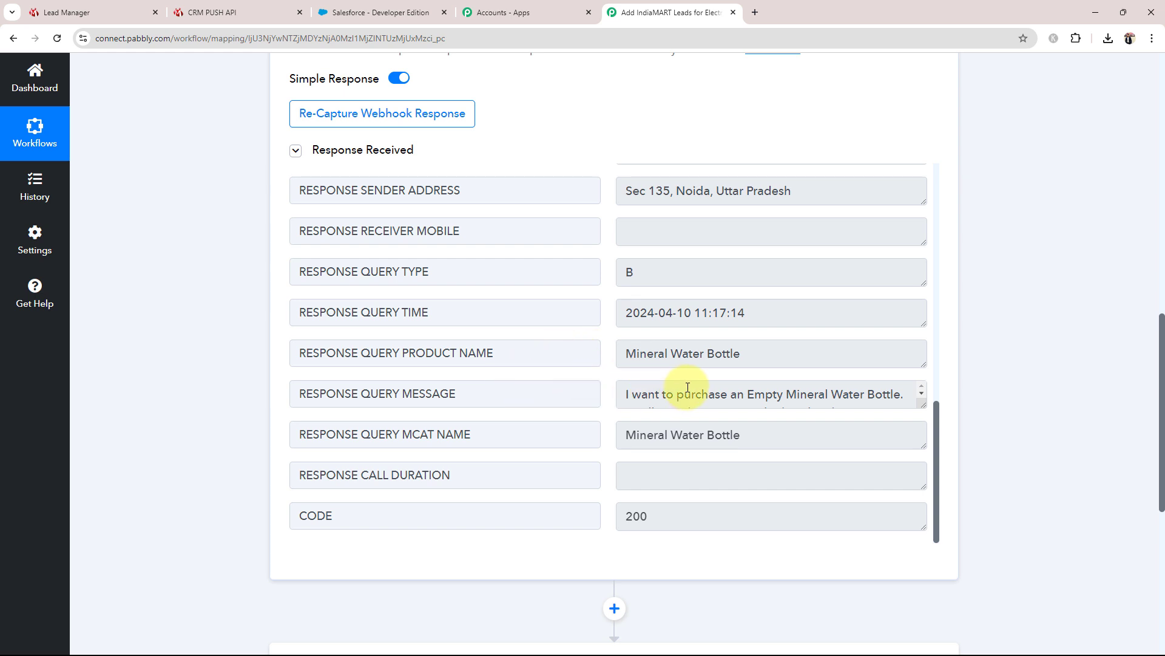
{"action": "left_click_drag", "start_coordinate": [923, 404], "coordinate": [951, 506]}
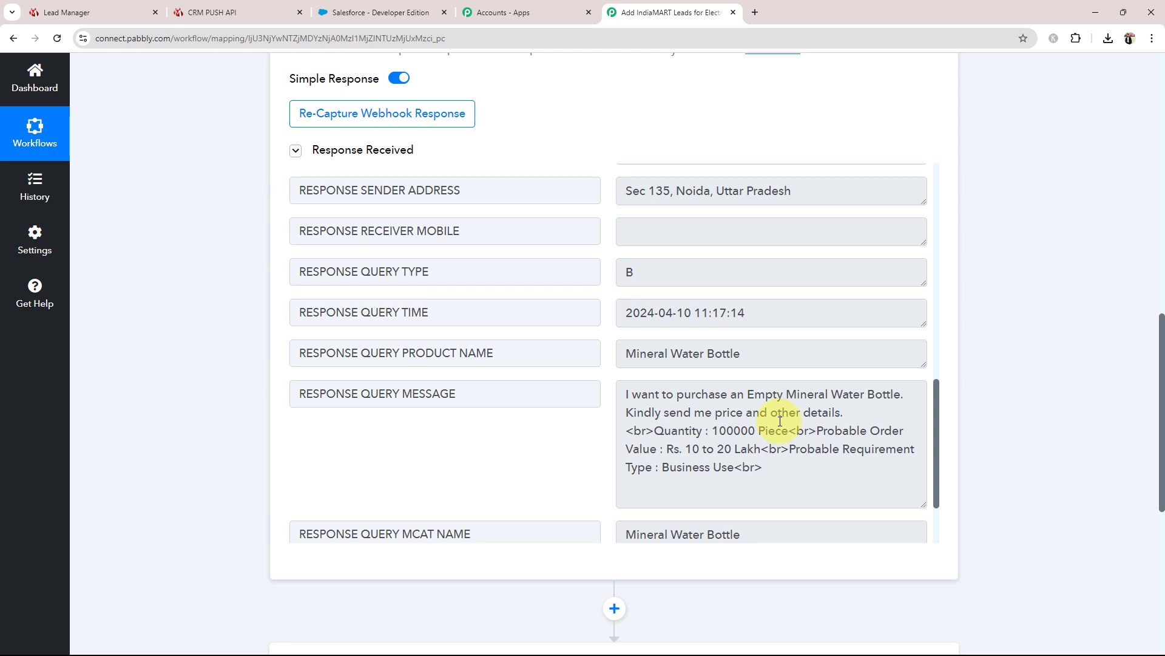
{"action": "triple_click", "coordinate": [813, 188]}
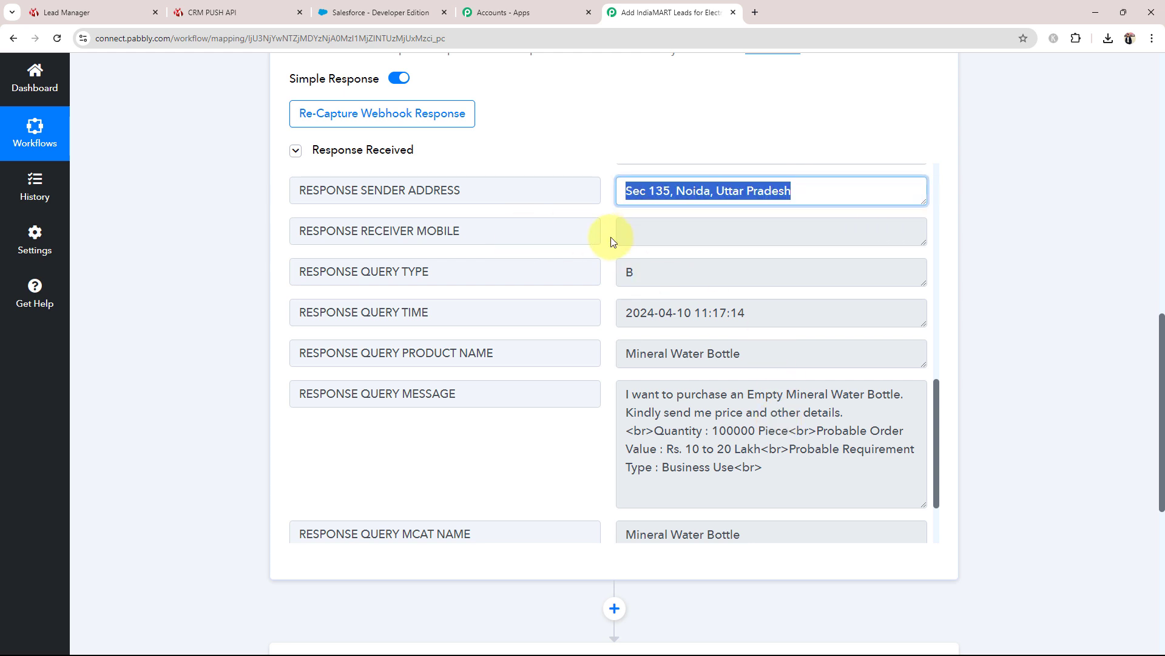
{"action": "left_click", "coordinate": [256, 414]}
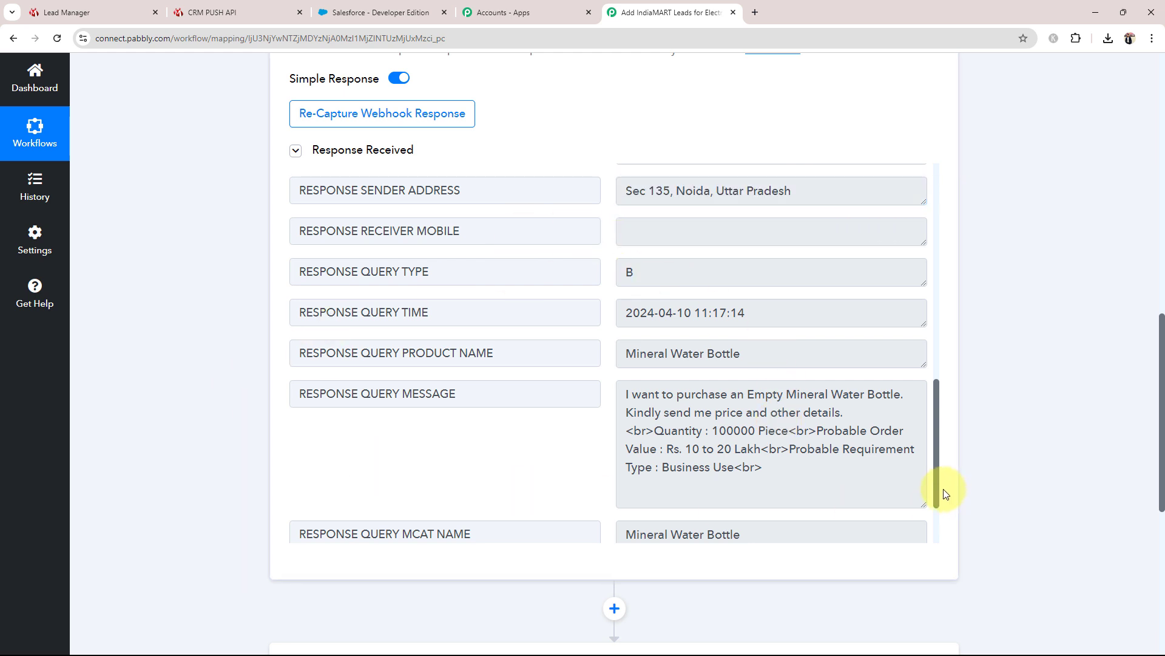
{"action": "left_click_drag", "start_coordinate": [939, 488], "coordinate": [945, 188]}
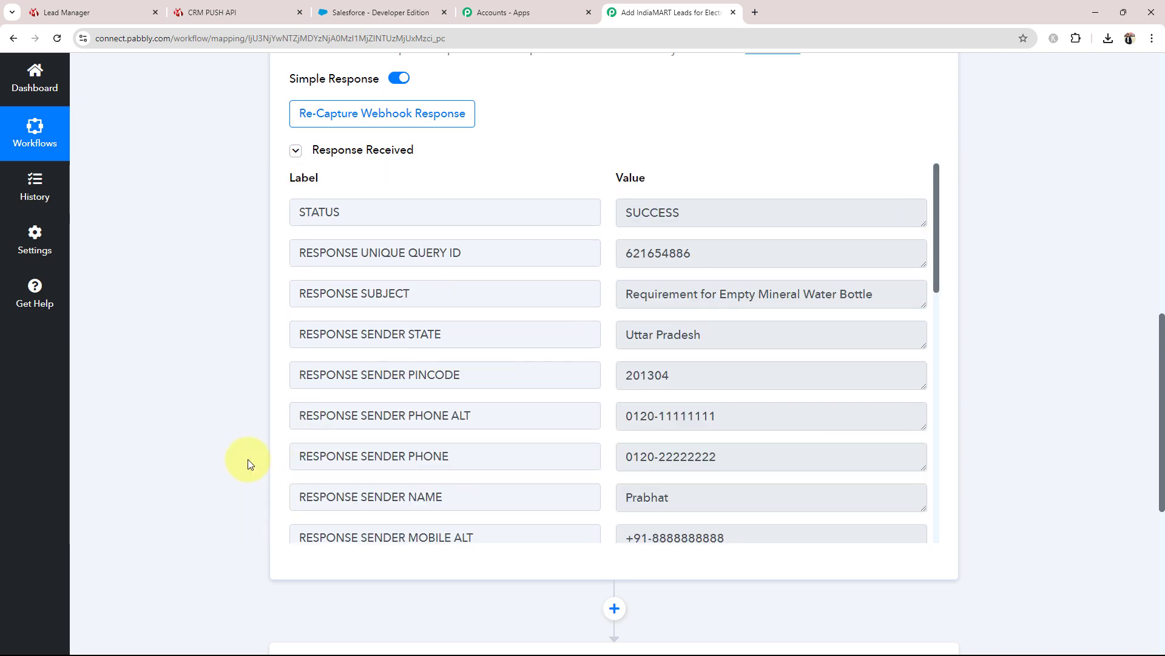
Collapse the IndiaMART New Leads trigger and expand the Salesforce Create Record action
{"action": "scroll", "coordinate": [247, 458], "scroll_direction": "up", "scroll_amount": 12}
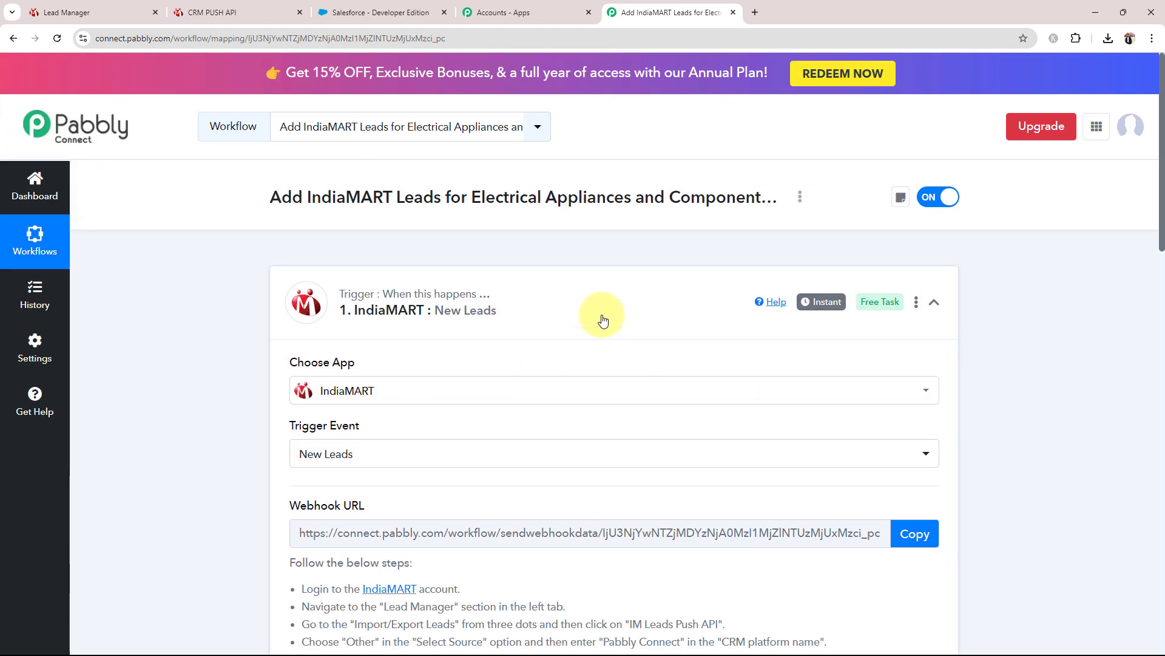
{"action": "left_click", "coordinate": [603, 320]}
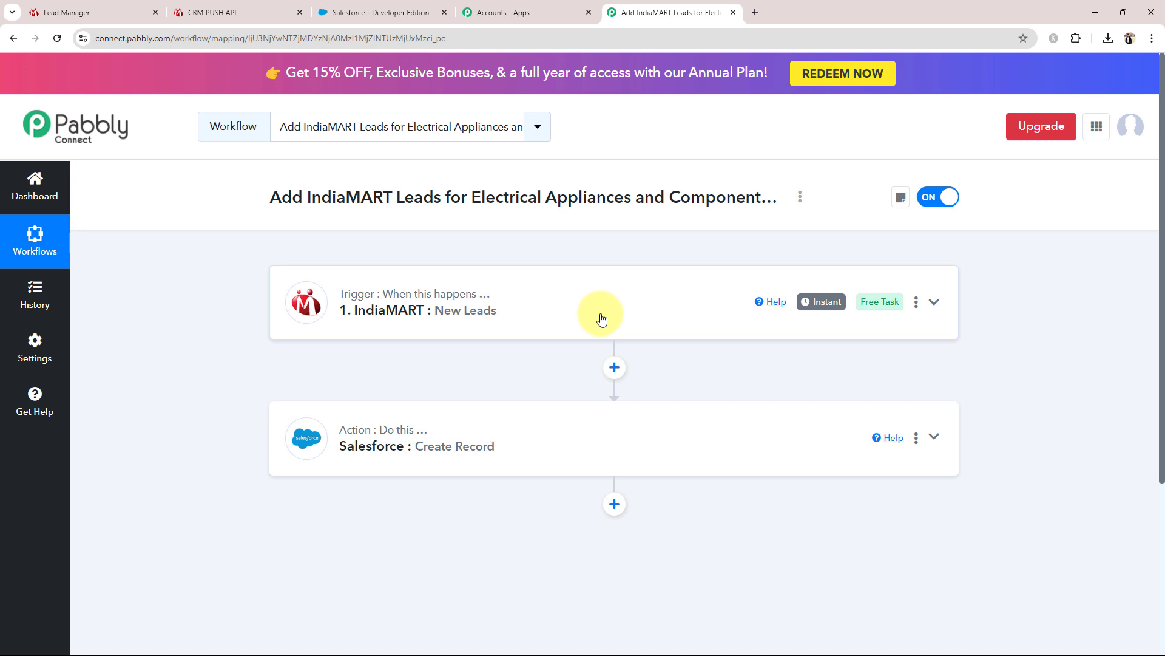
{"action": "left_click", "coordinate": [368, 444]}
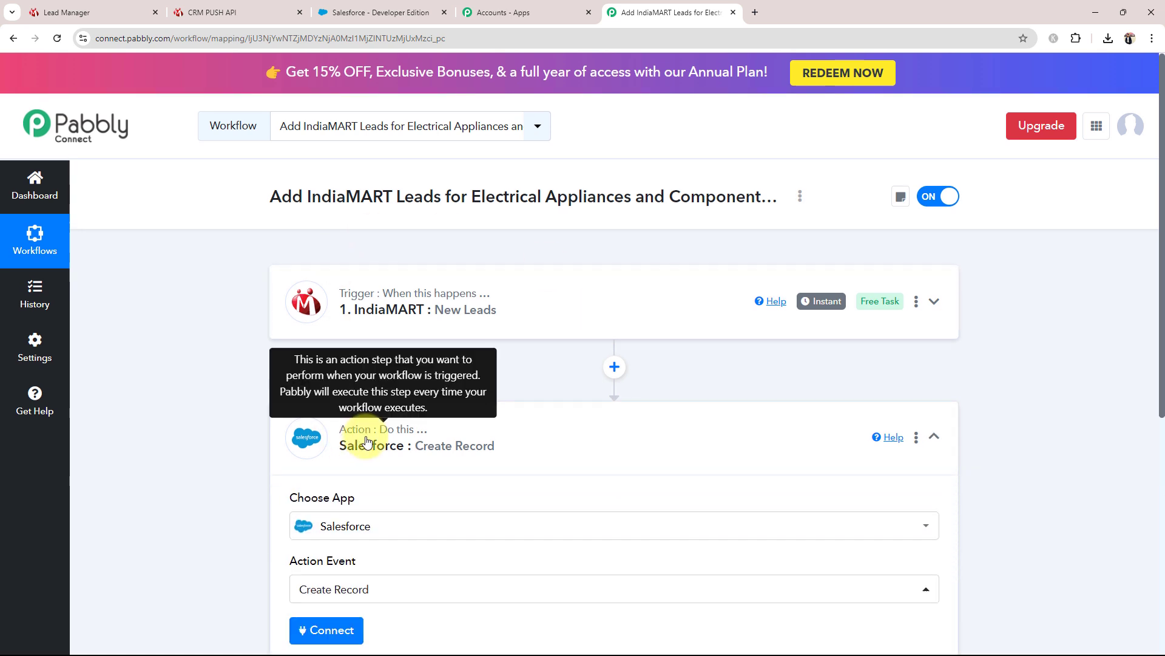
{"action": "scroll", "coordinate": [369, 442], "scroll_direction": "down", "scroll_amount": 3}
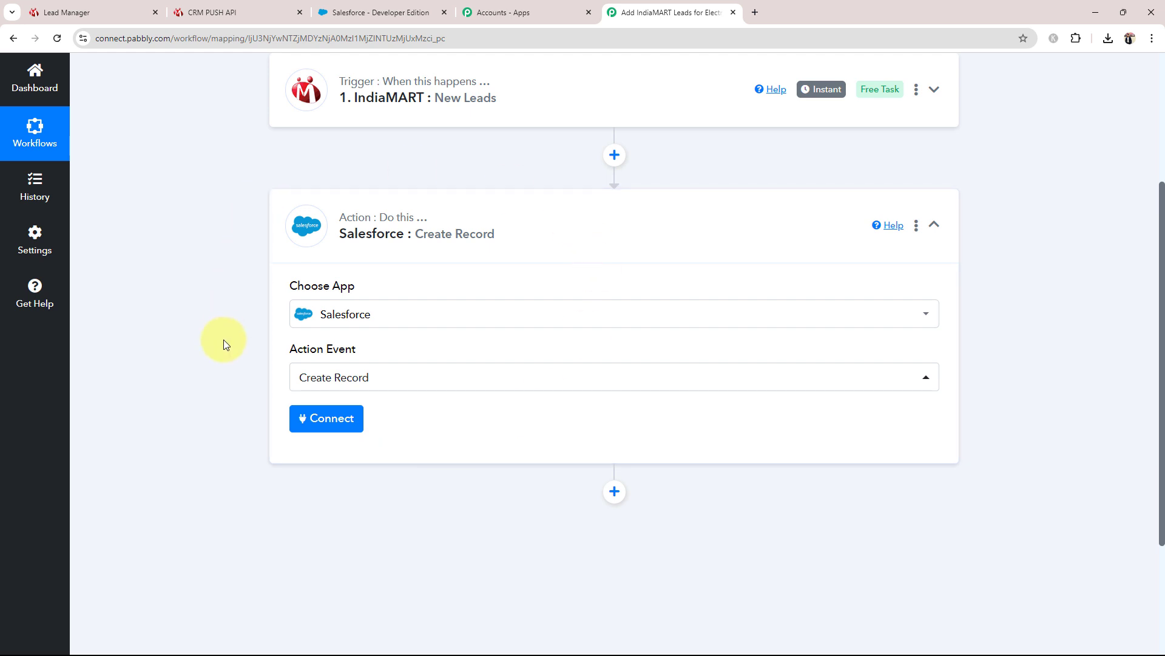
Add a new Salesforce connection for the Create Record action and allow Pabbly Connect access to the Salesforce account
{"action": "left_click", "coordinate": [355, 424]}
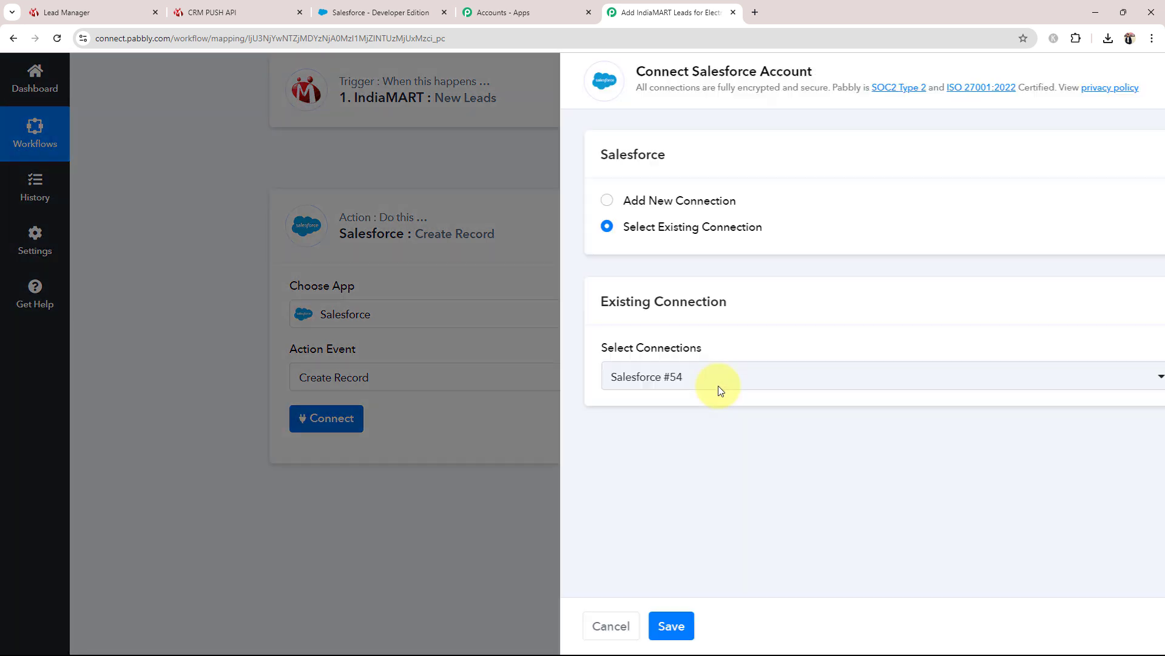
{"action": "left_click", "coordinate": [535, 203]}
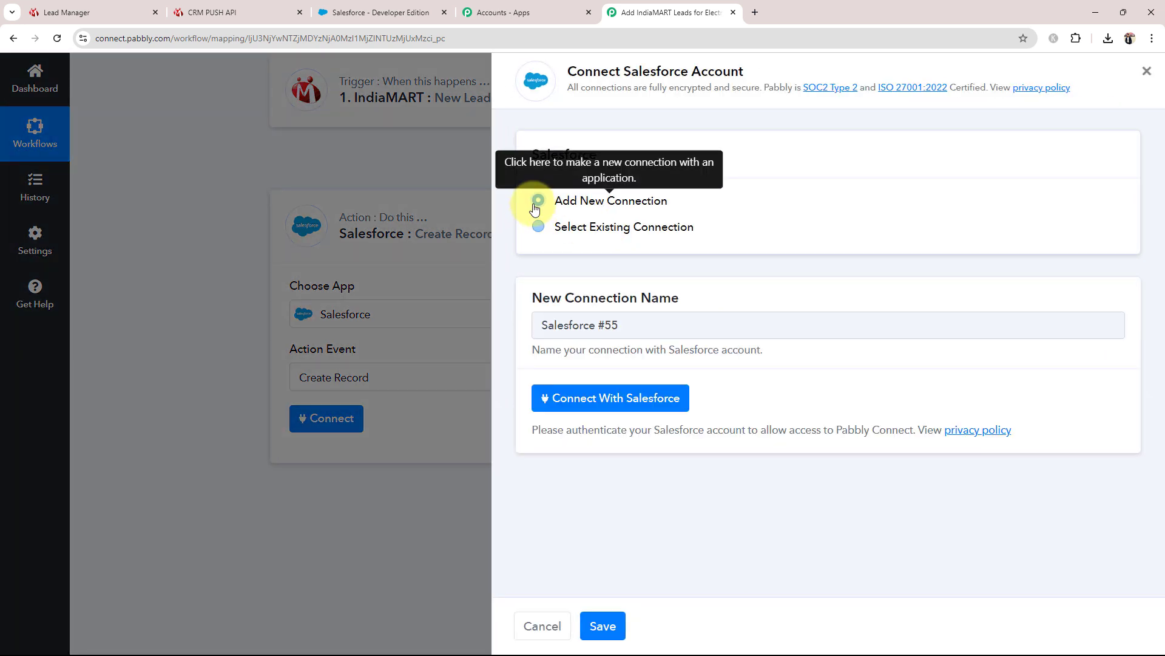
{"action": "left_click", "coordinate": [555, 397]}
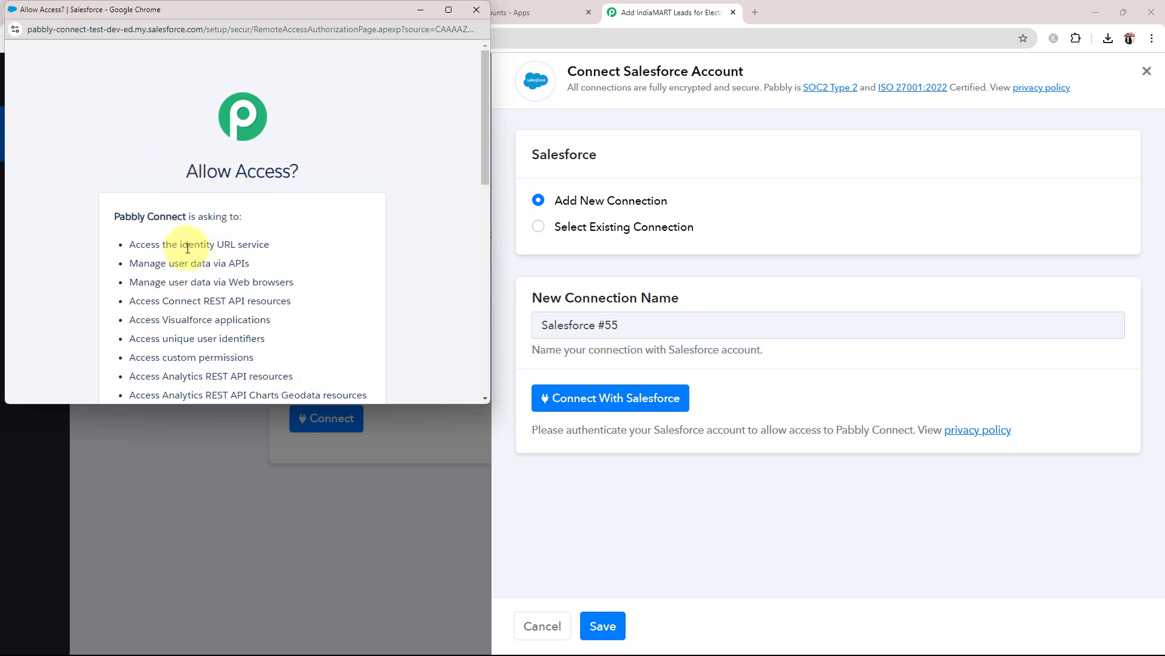
{"action": "scroll", "coordinate": [188, 248], "scroll_direction": "down", "scroll_amount": 10}
{"action": "left_click", "coordinate": [312, 390]}
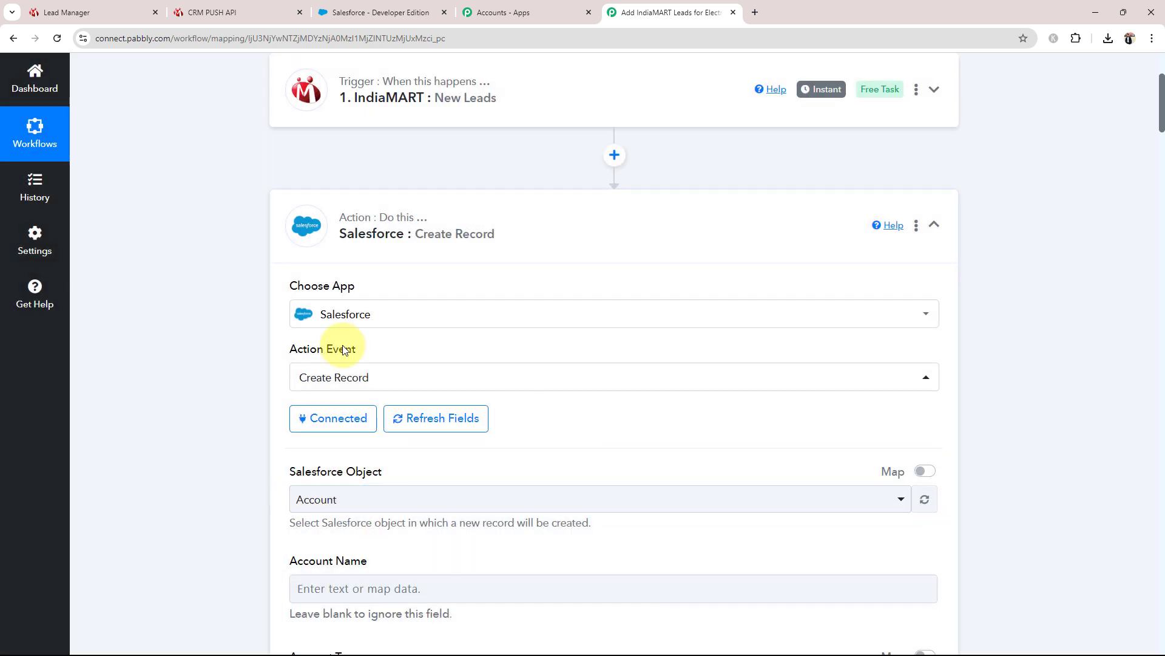
Set the Salesforce object for the new record to Contact
{"action": "scroll", "coordinate": [182, 391], "scroll_direction": "down", "scroll_amount": 4}
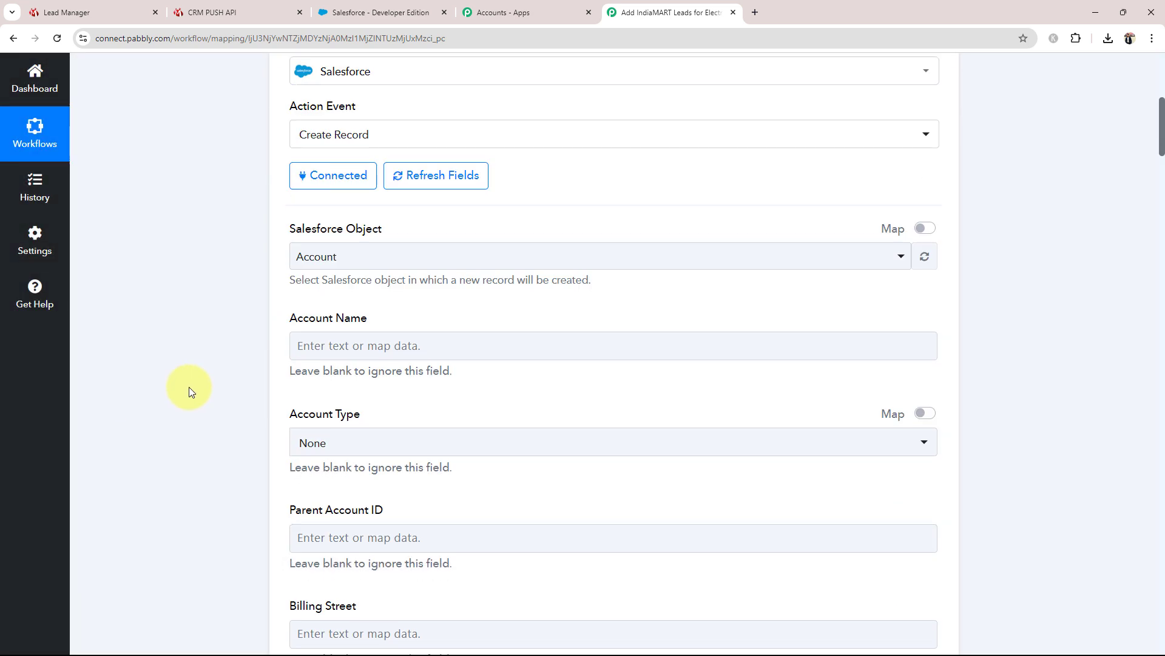
{"action": "left_click", "coordinate": [344, 257]}
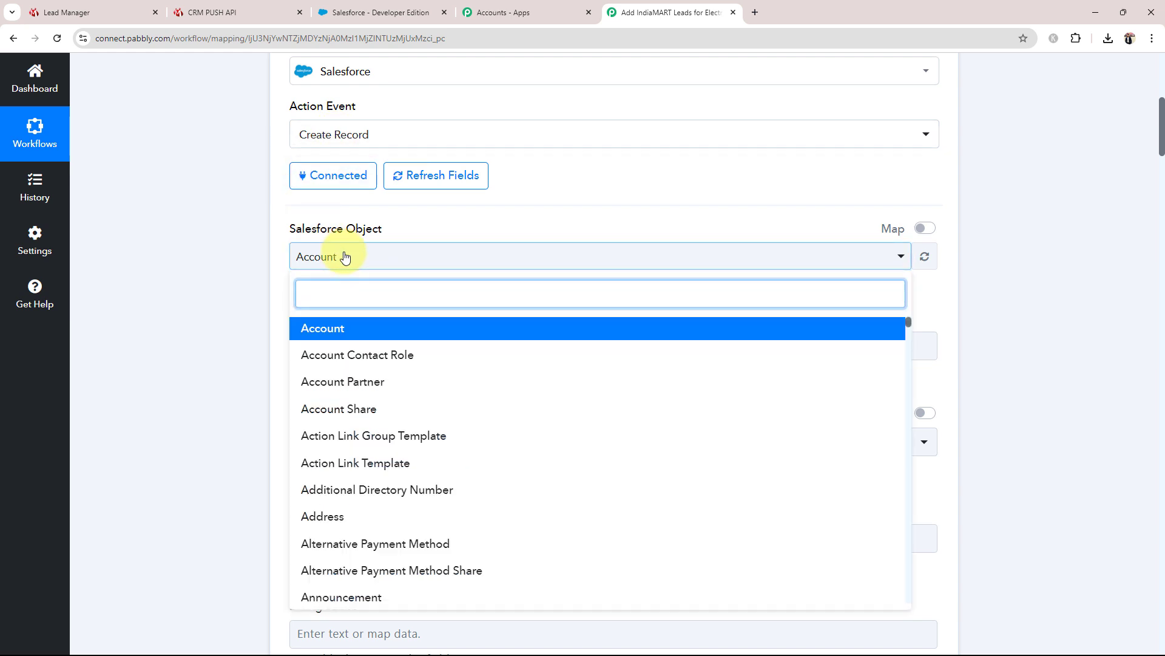
{"action": "left_click", "coordinate": [344, 256]}
{"action": "left_click", "coordinate": [343, 258]}
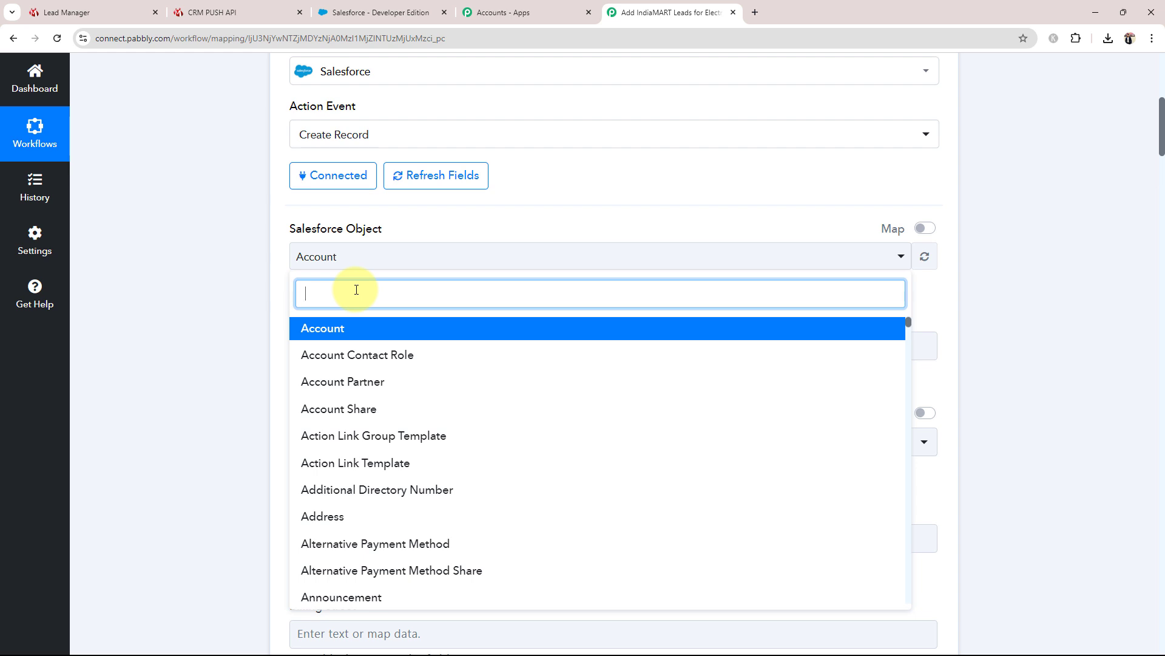
{"action": "type", "text": "Co"}
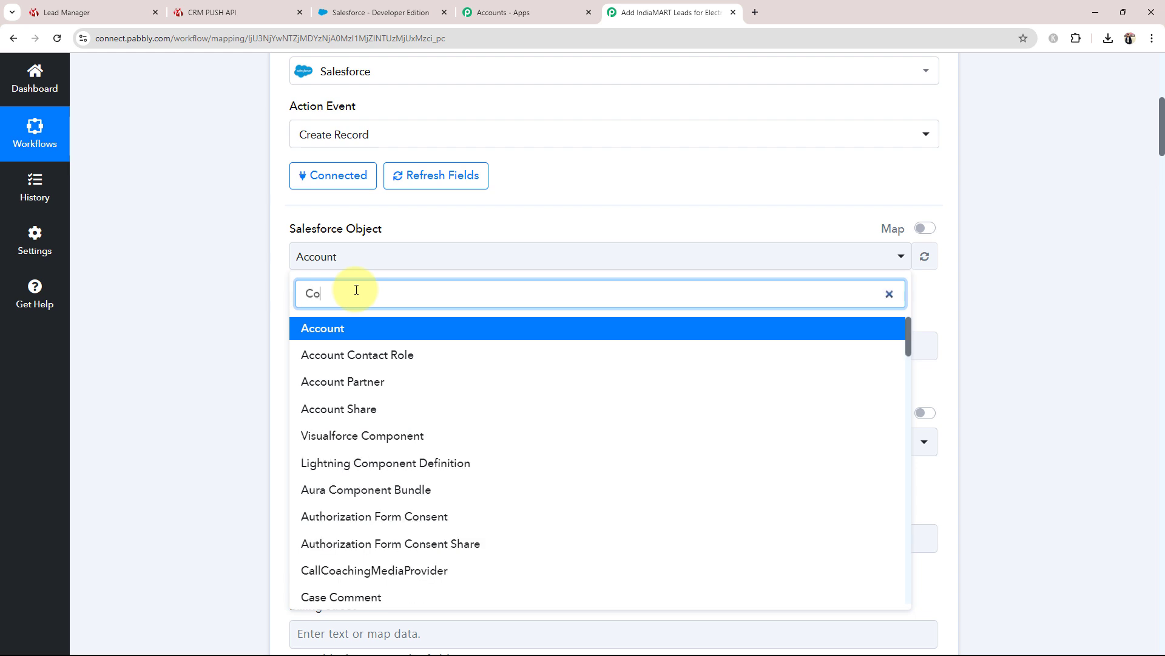
{"action": "type", "text": "nta"}
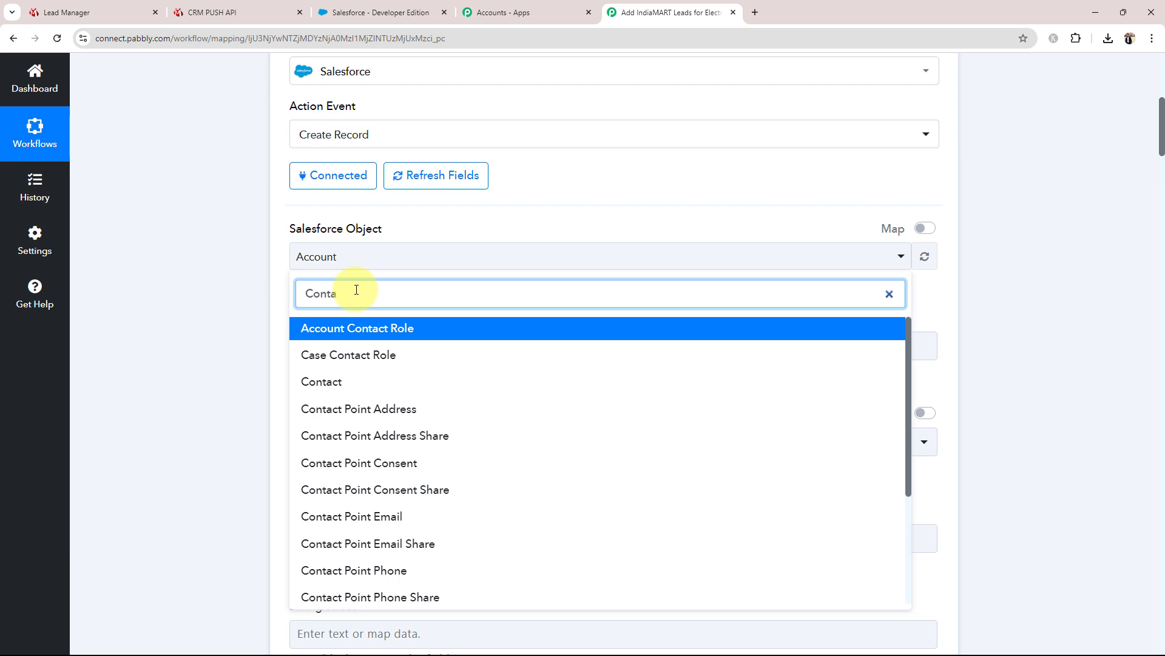
{"action": "type", "text": "c"}
{"action": "left_click", "coordinate": [328, 382]}
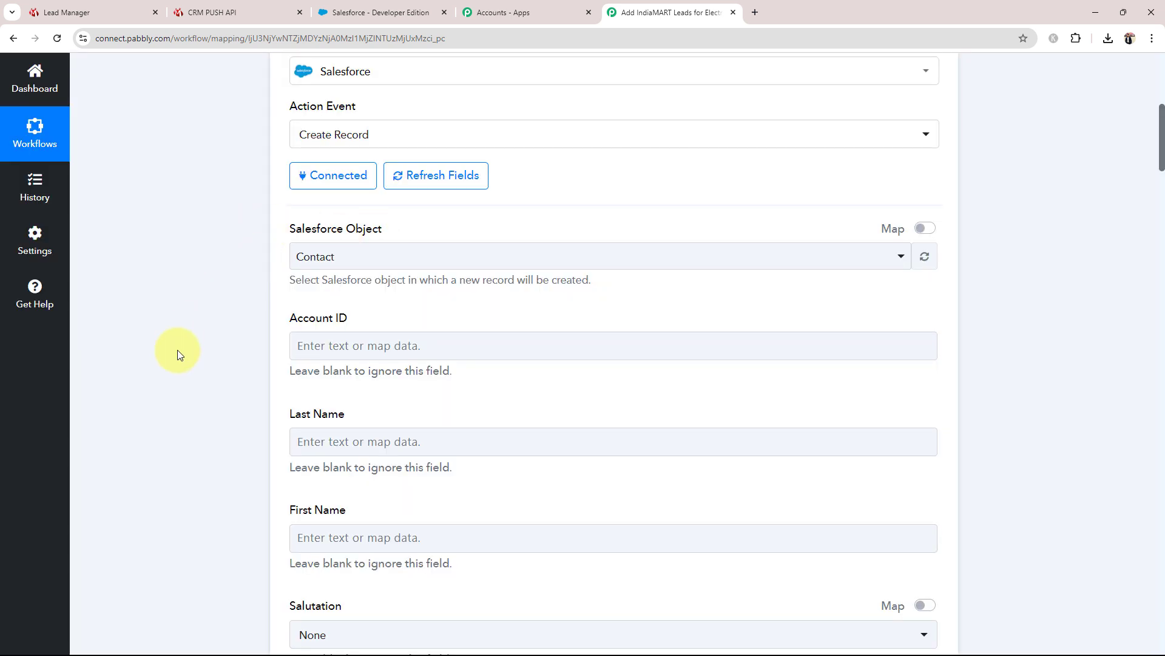
Look through the Contact record's name and address fields that can be mapped from the trigger data
{"action": "scroll", "coordinate": [297, 395], "scroll_direction": "down", "scroll_amount": 5}
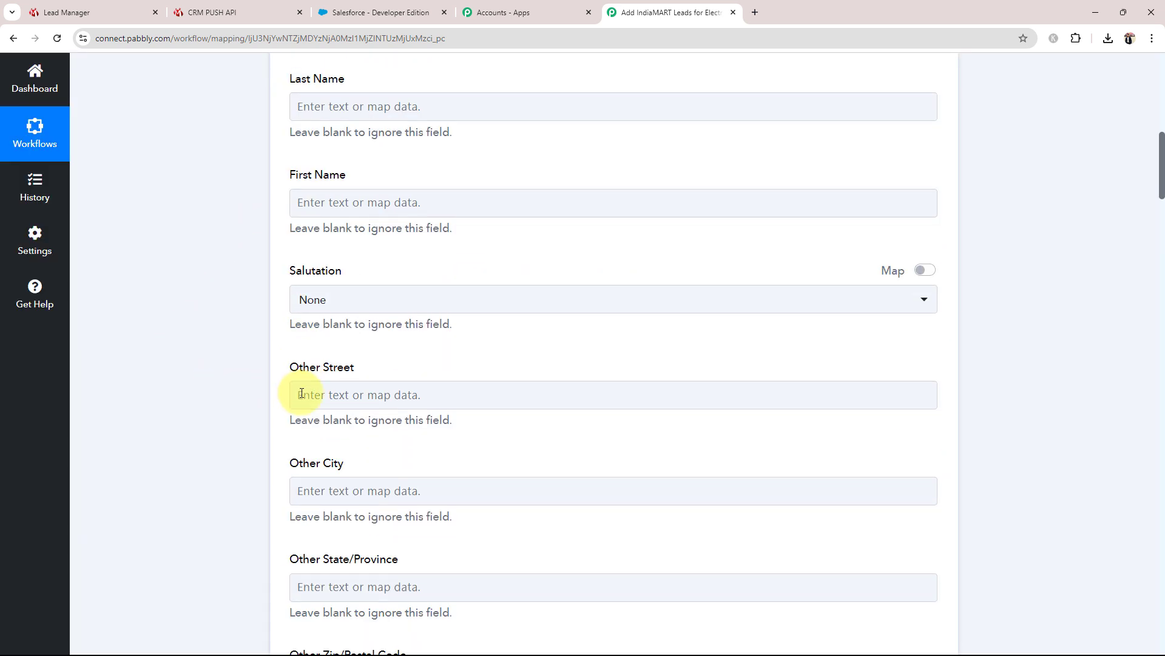
{"action": "scroll", "coordinate": [302, 393], "scroll_direction": "down", "scroll_amount": 2}
{"action": "scroll", "coordinate": [302, 393], "scroll_direction": "up", "scroll_amount": 9}
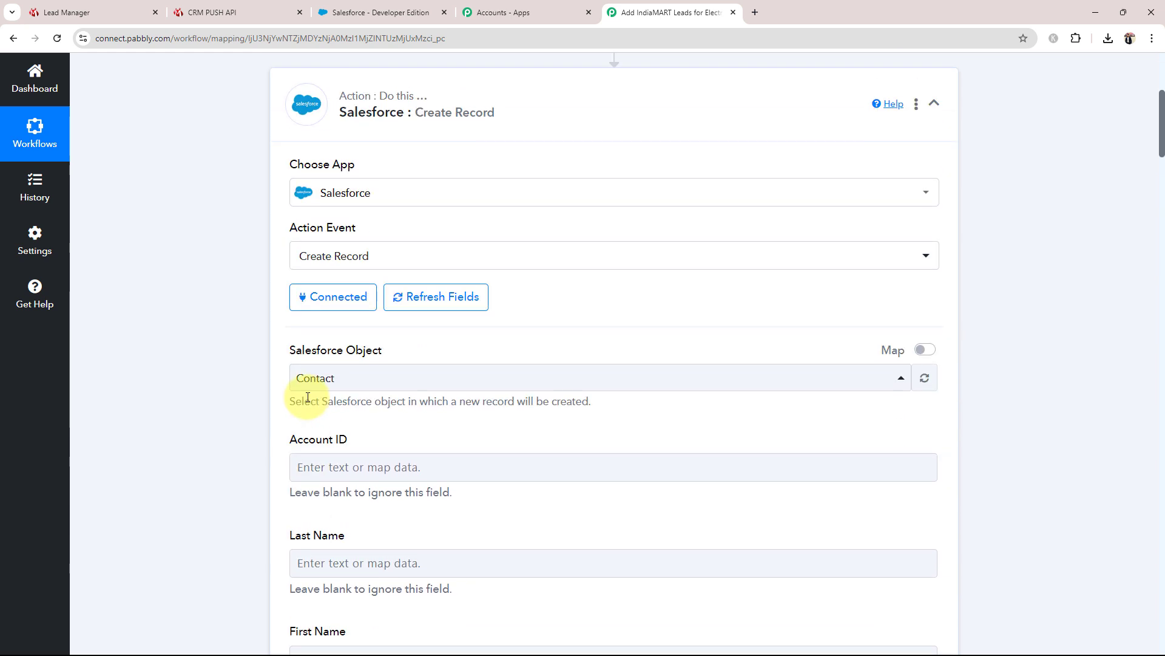
{"action": "scroll", "coordinate": [307, 397], "scroll_direction": "down", "scroll_amount": 5}
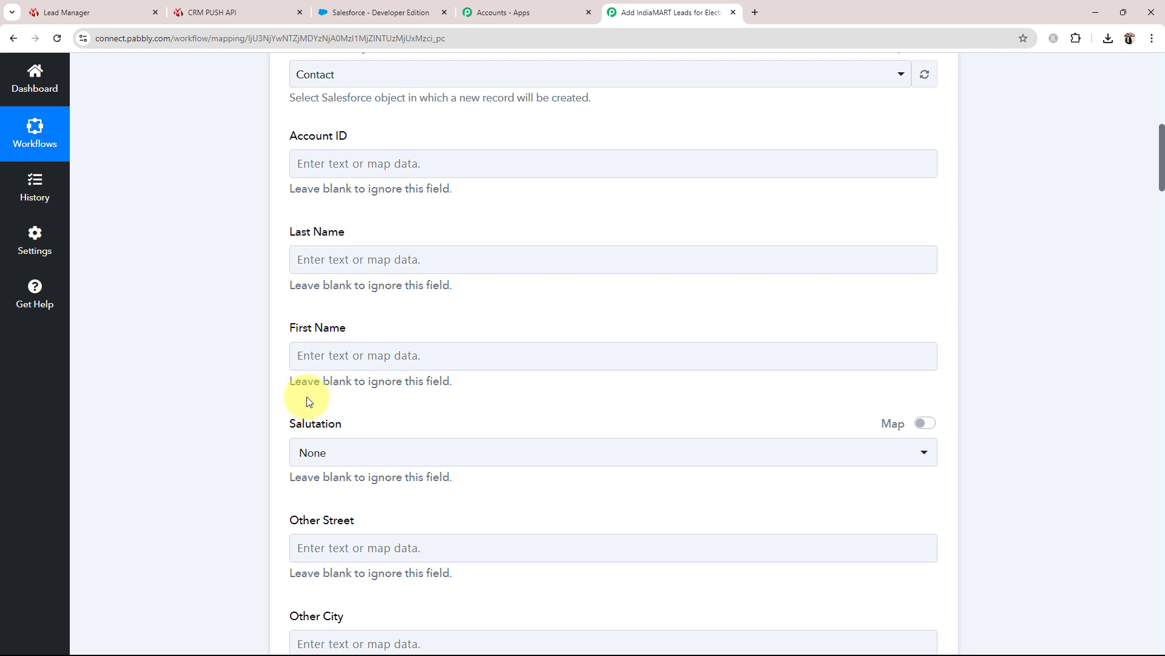
{"action": "scroll", "coordinate": [307, 401], "scroll_direction": "up", "scroll_amount": 7}
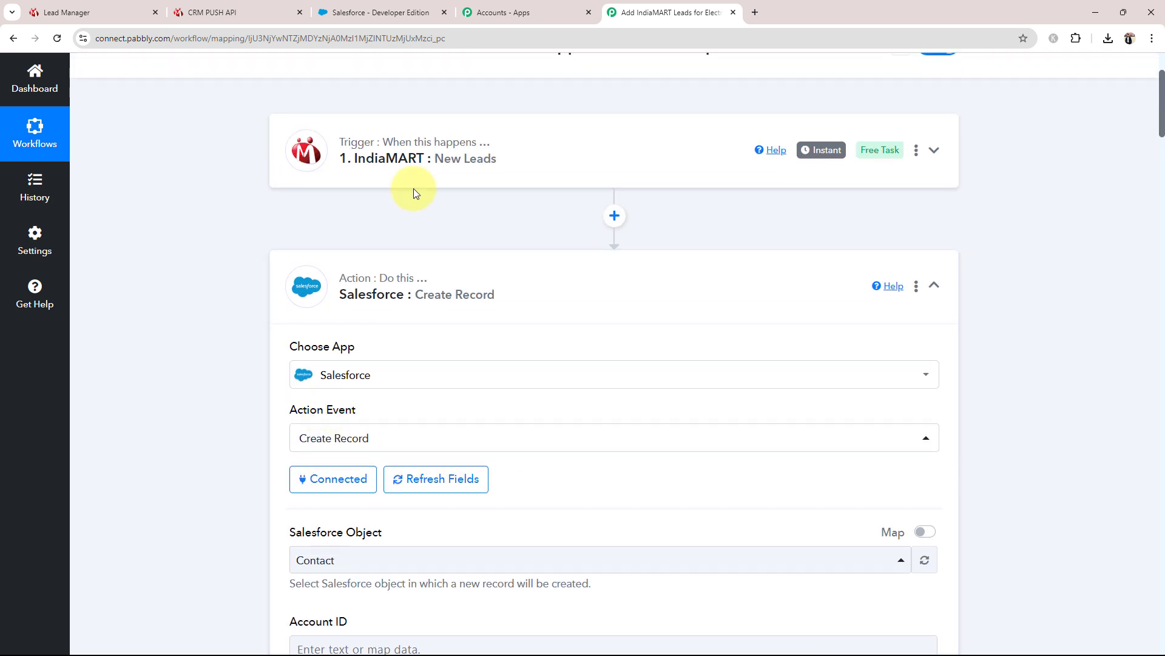
{"action": "scroll", "coordinate": [267, 410], "scroll_direction": "down", "scroll_amount": 8}
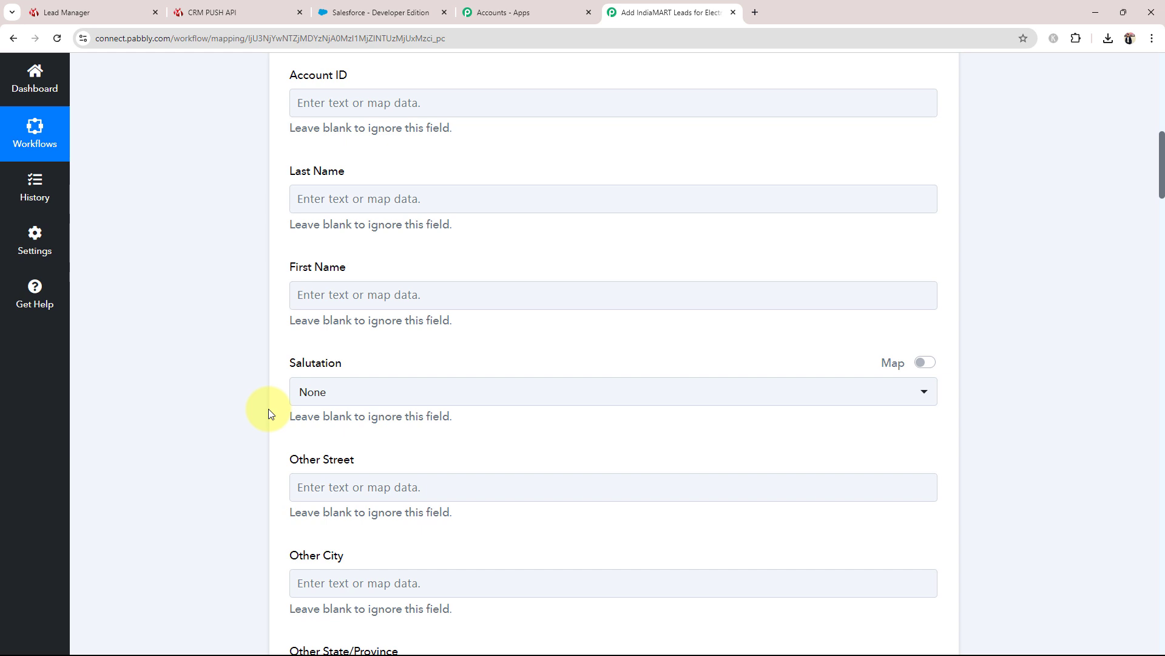
Map the contact's Last Name to RESPONSE SENDER NAME from the IndiaMART New Leads trigger
{"action": "left_click", "coordinate": [309, 199]}
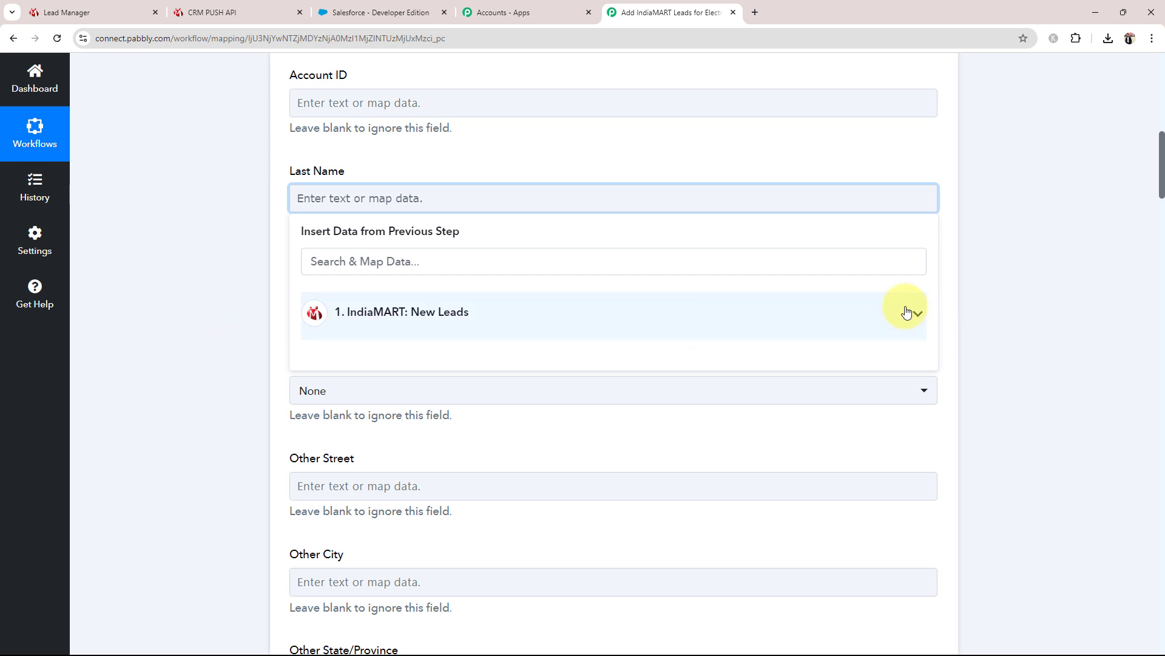
{"action": "left_click", "coordinate": [401, 269]}
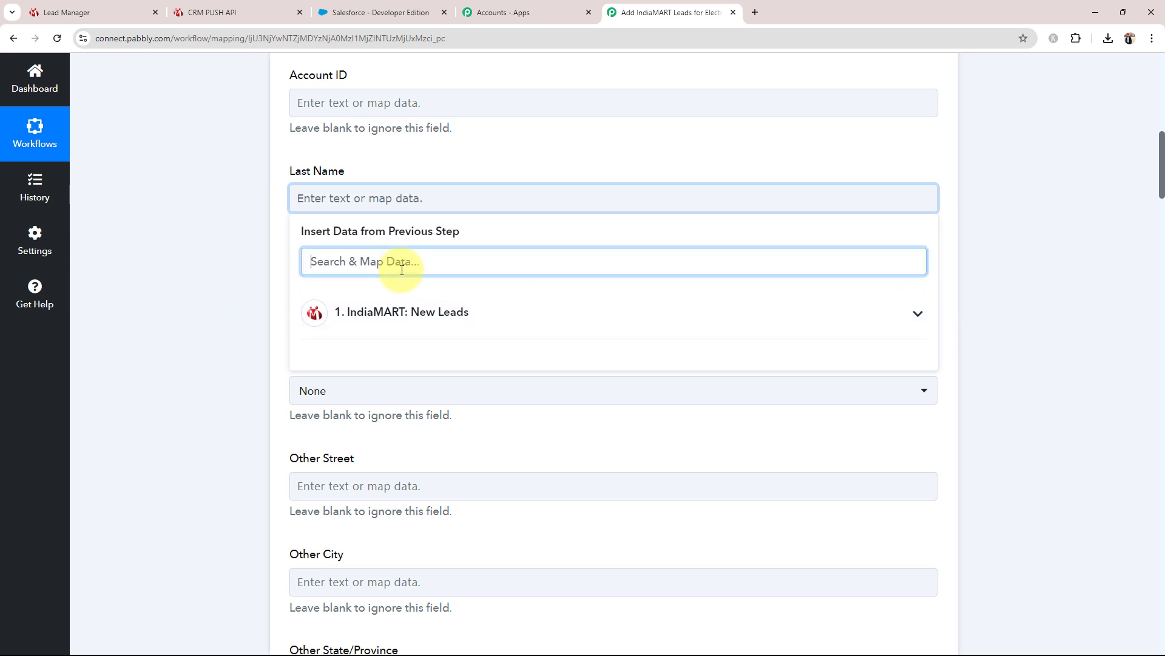
{"action": "type", "text": "Nmea"}
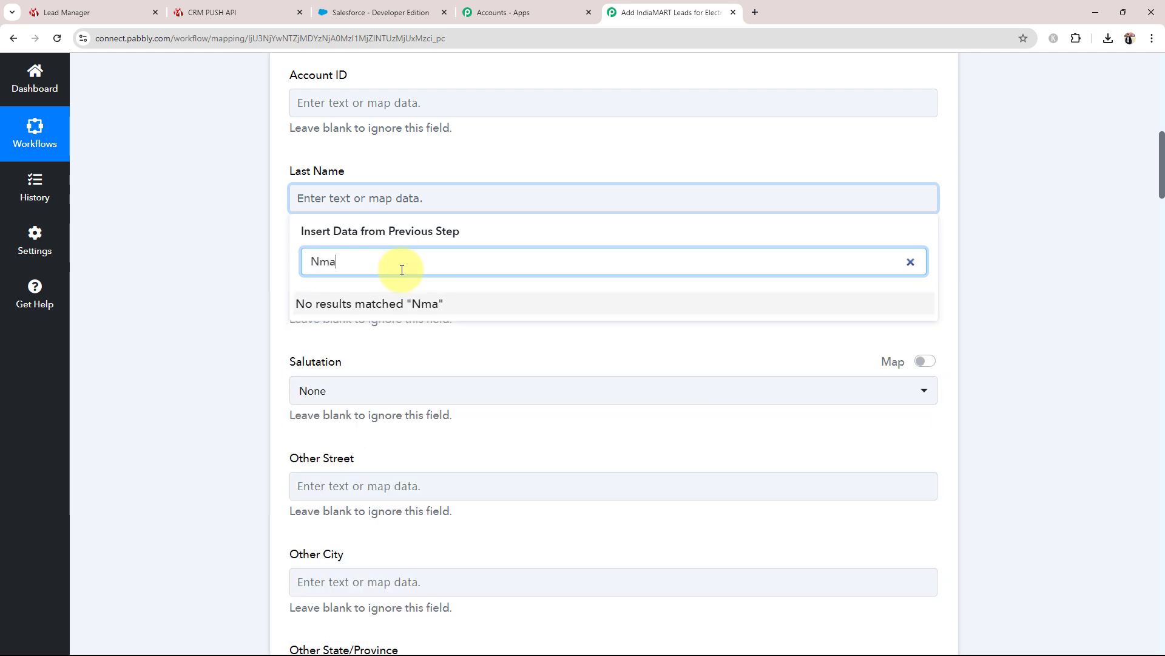
{"action": "key", "text": "BackSpace"}
{"action": "key", "text": "BackSpace"}
{"action": "key", "text": "BackSpace"}
{"action": "type", "text": "s"}
{"action": "key", "text": "BackSpace"}
{"action": "type", "text": "am"}
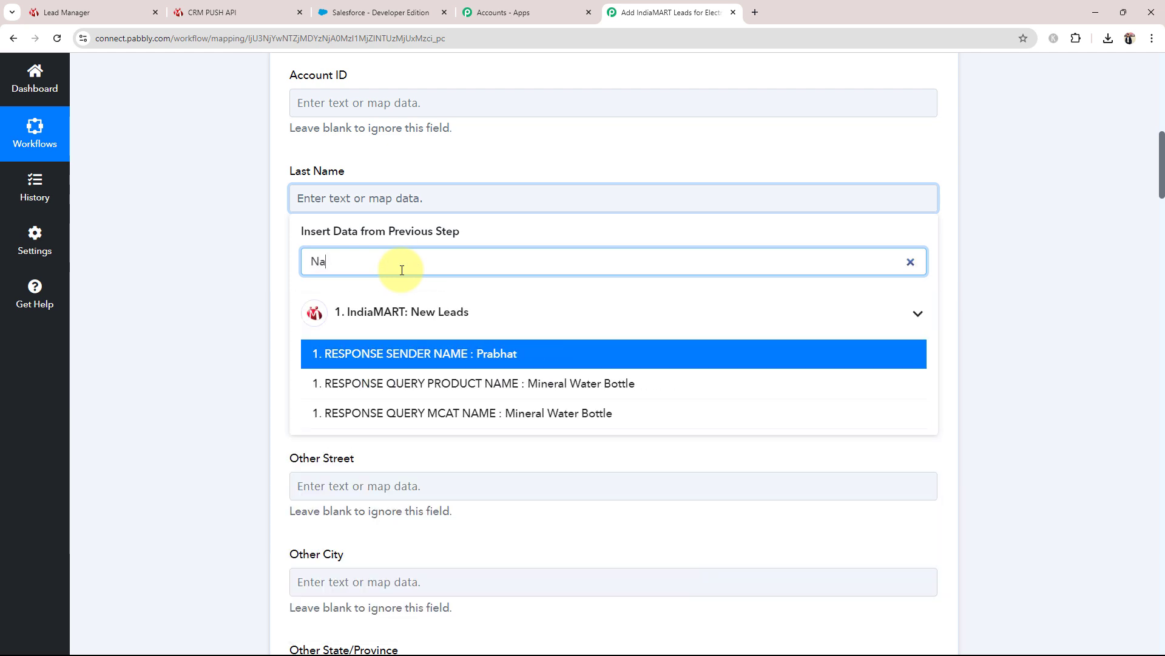
{"action": "left_click", "coordinate": [494, 355]}
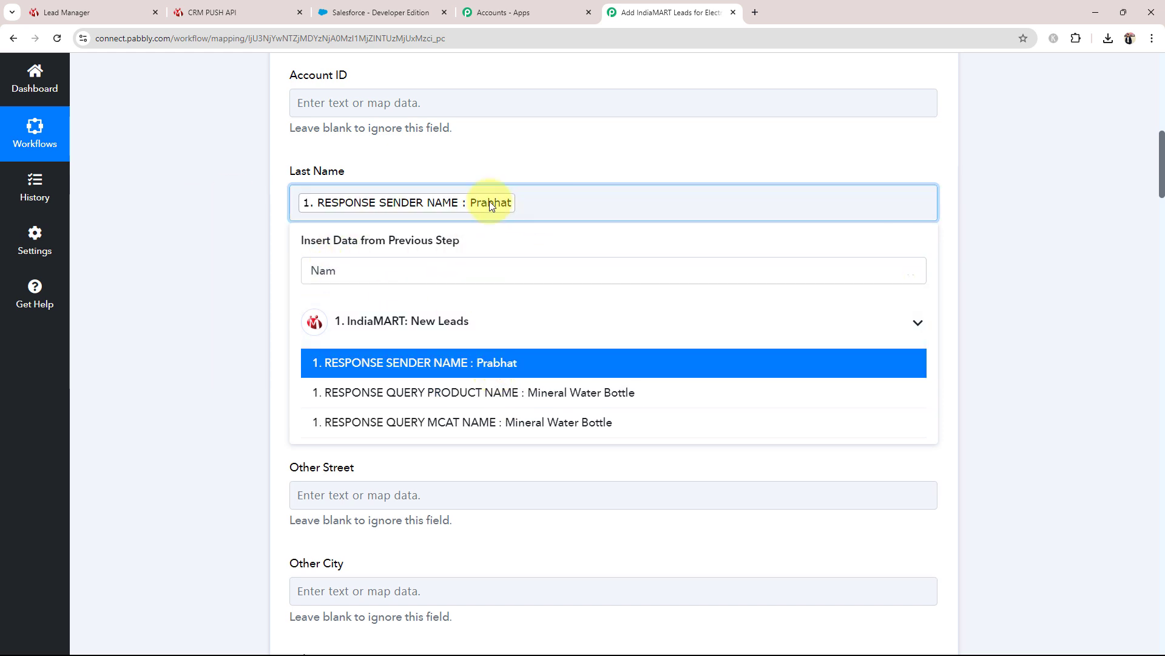
{"action": "left_click", "coordinate": [205, 244]}
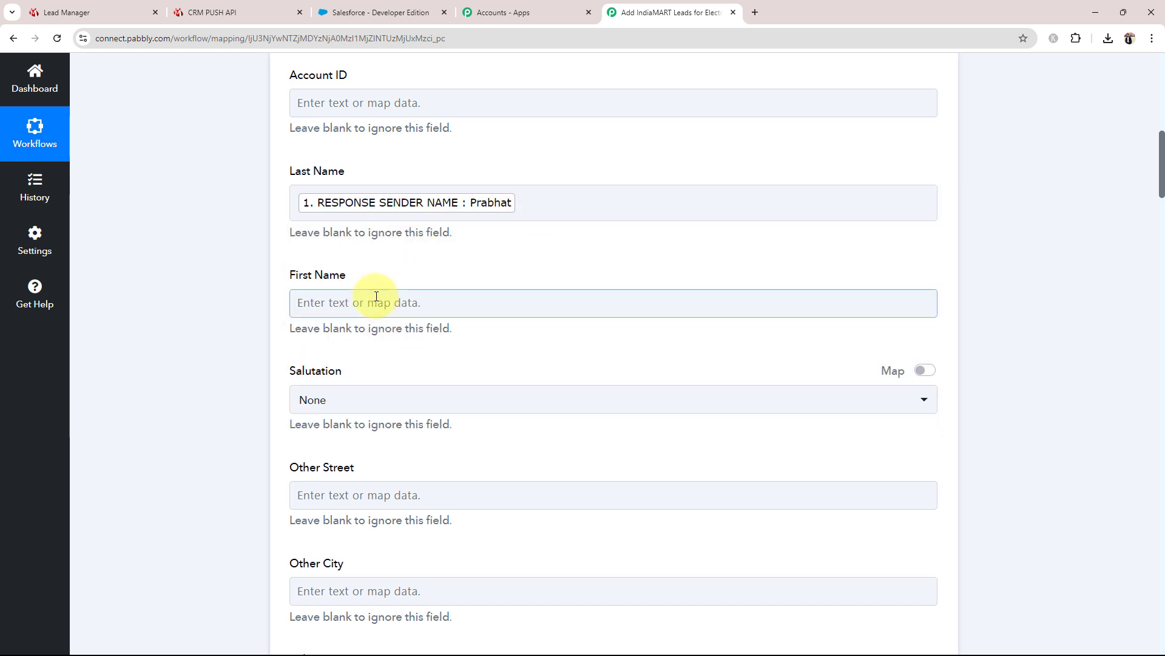
Map the contact's First Name to RESPONSE SENDER NAME from the IndiaMART New Leads trigger
{"action": "scroll", "coordinate": [196, 341], "scroll_direction": "down", "scroll_amount": 2}
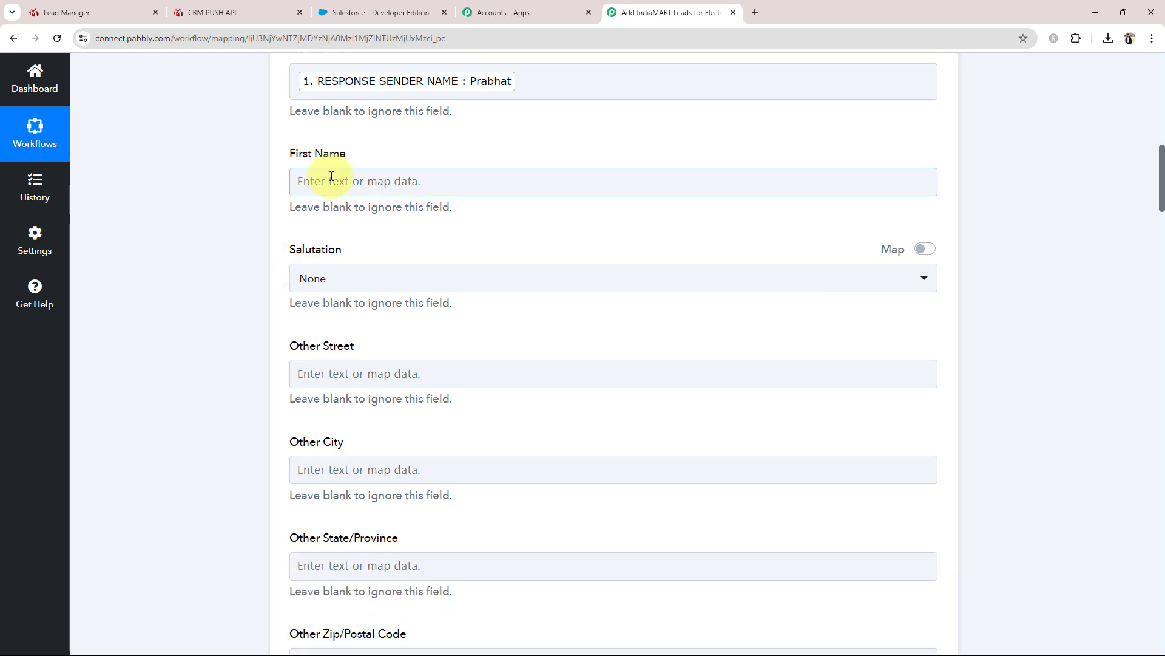
{"action": "left_click", "coordinate": [330, 180]}
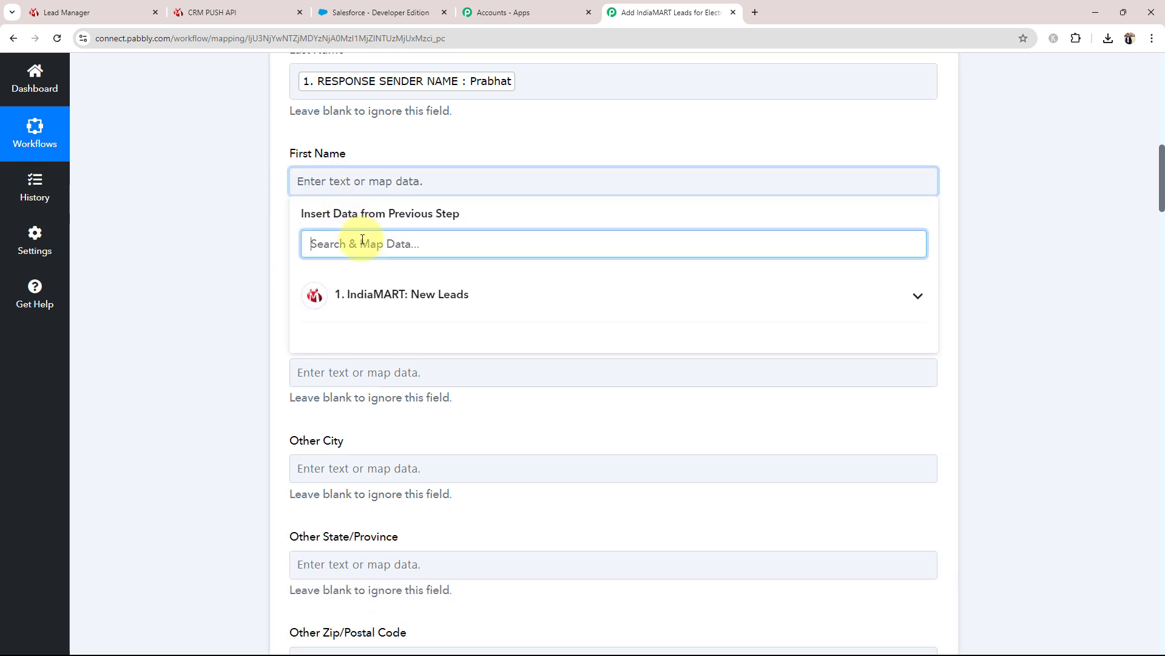
{"action": "type", "text": "nam"}
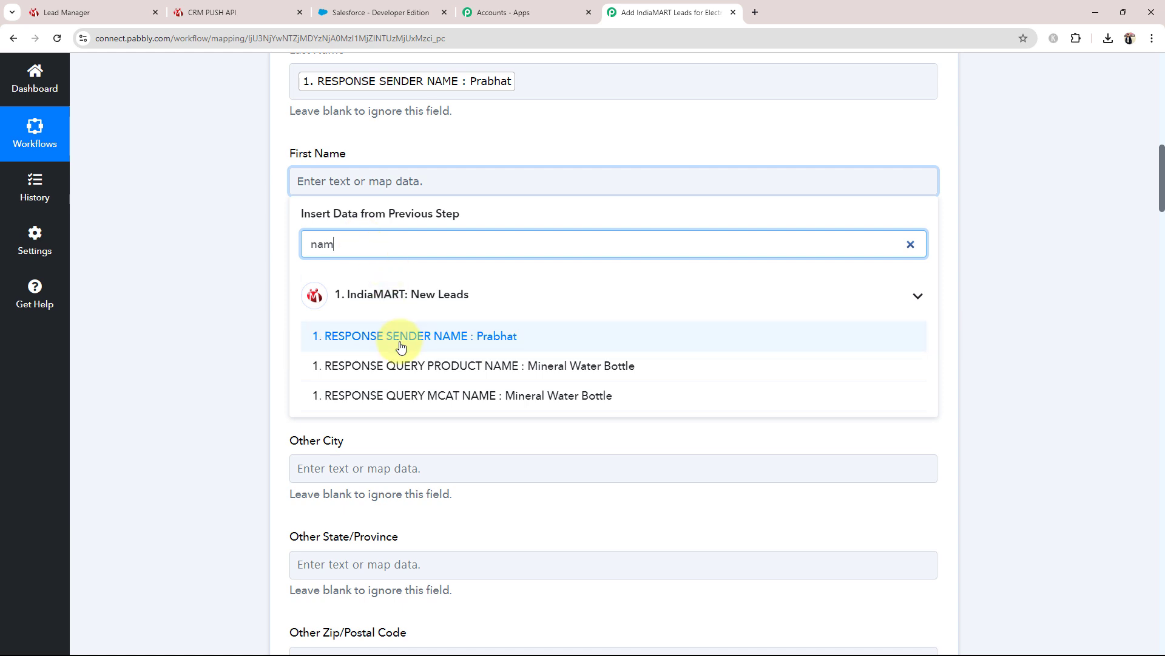
{"action": "left_click", "coordinate": [400, 338]}
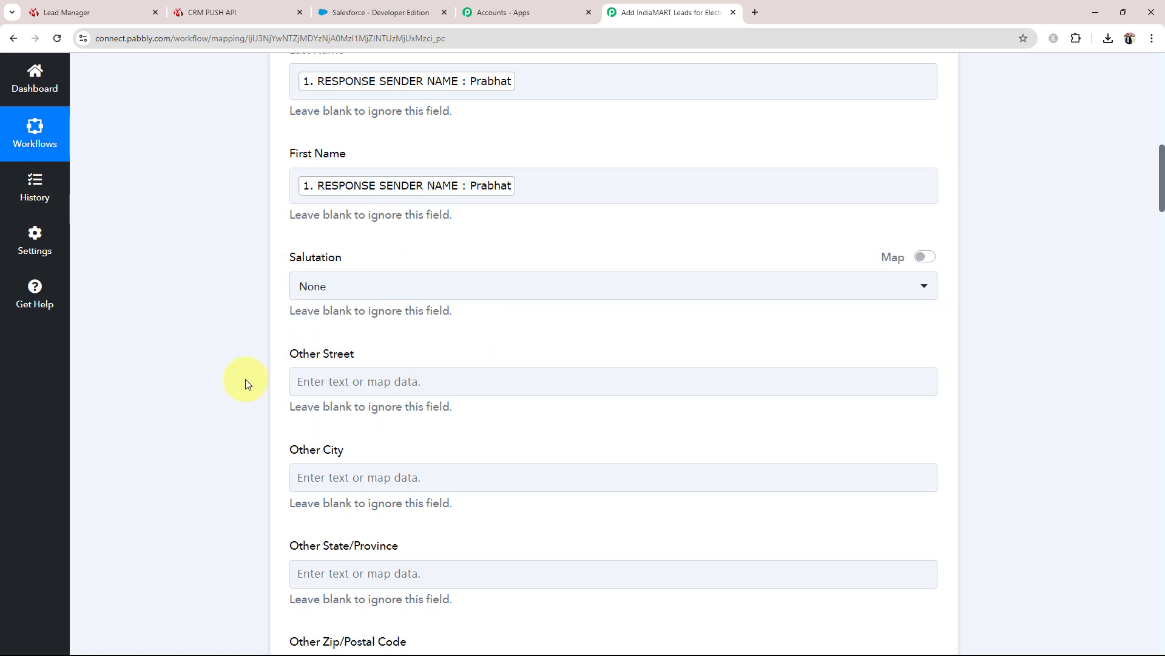
Map the contact's Other Street to RESPONSE SENDER ADDRESS from the IndiaMART New Leads trigger
{"action": "scroll", "coordinate": [246, 383], "scroll_direction": "down", "scroll_amount": 3}
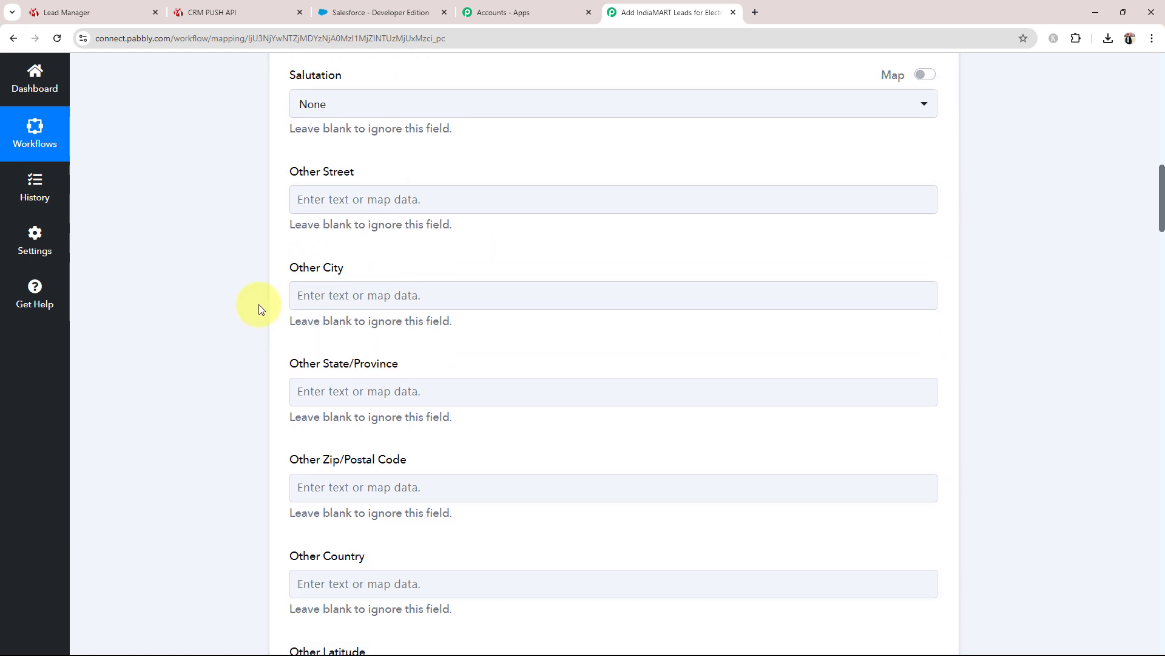
{"action": "left_click", "coordinate": [307, 199]}
{"action": "left_click", "coordinate": [327, 261]}
{"action": "type", "text": "a"}
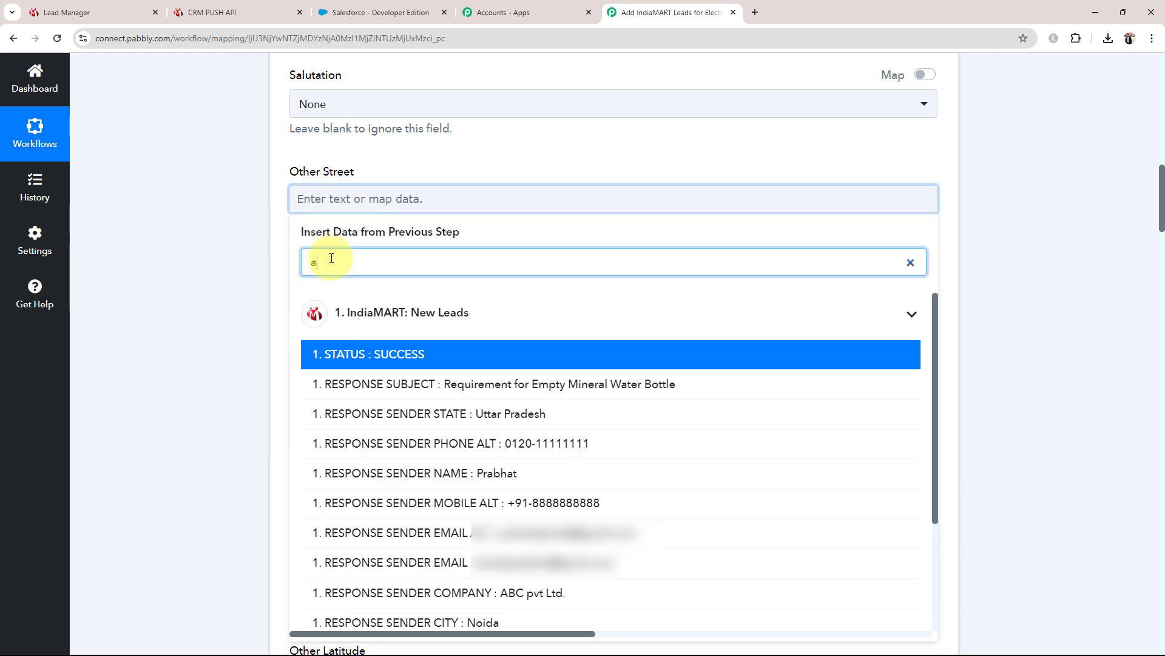
{"action": "type", "text": "dd"}
{"action": "left_click", "coordinate": [388, 355]}
{"action": "left_click", "coordinate": [208, 291]}
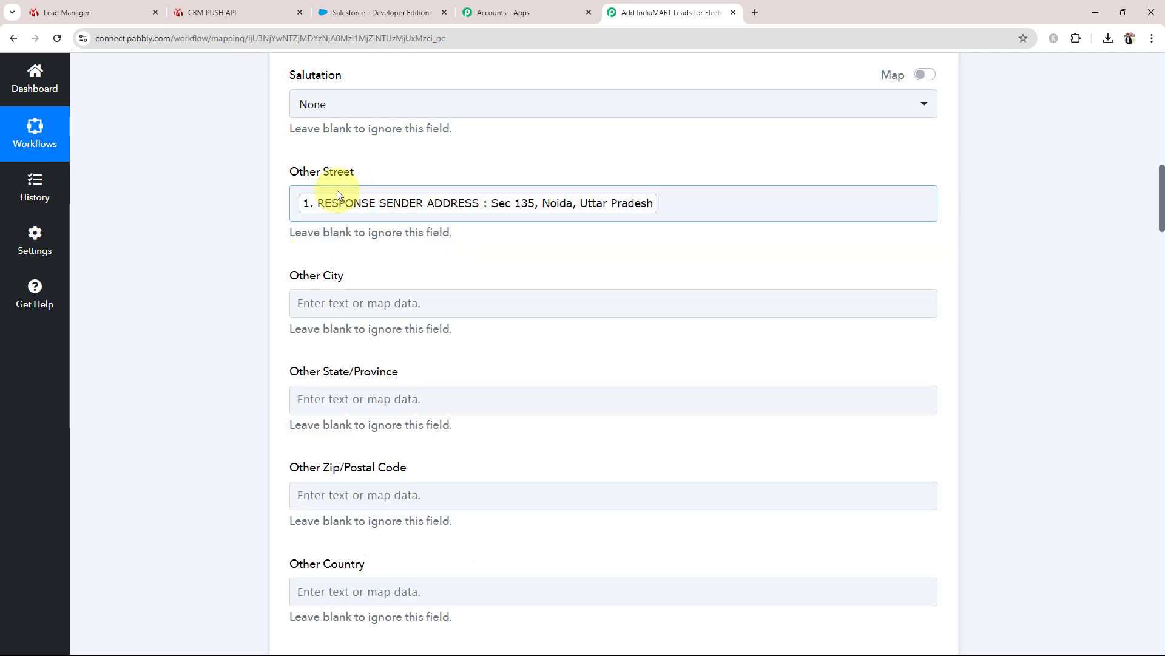
Map the contact's Other City to RESPONSE SENDER CITY from the IndiaMART New Leads trigger
{"action": "left_click", "coordinate": [331, 303]}
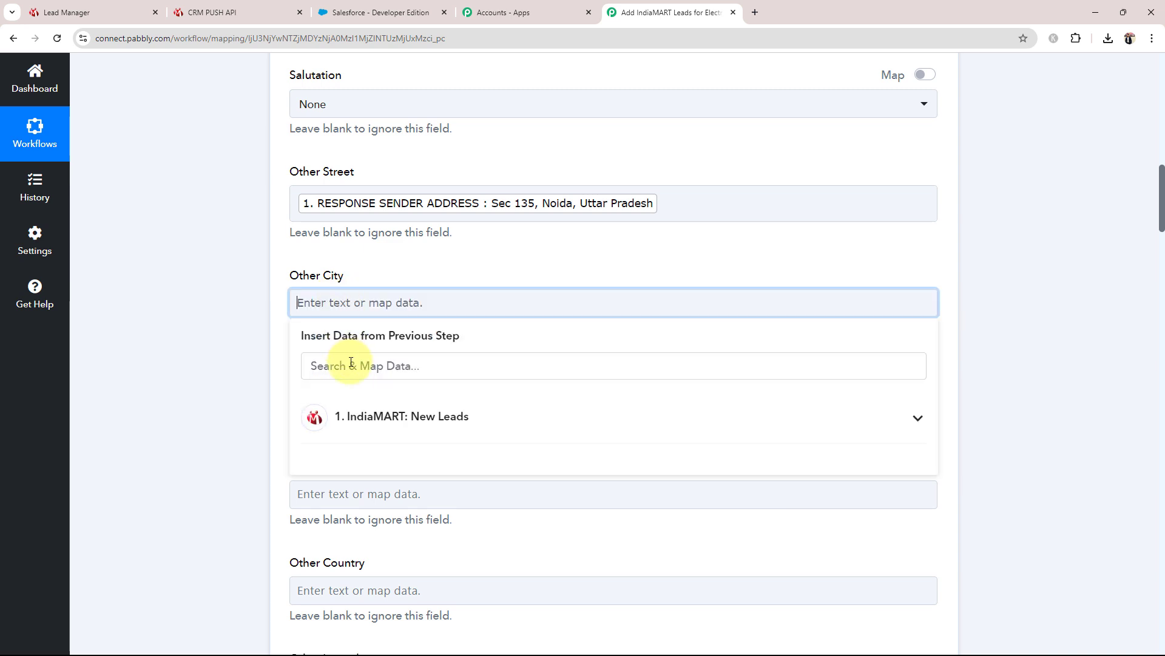
{"action": "left_click", "coordinate": [351, 362]}
{"action": "type", "text": "city"}
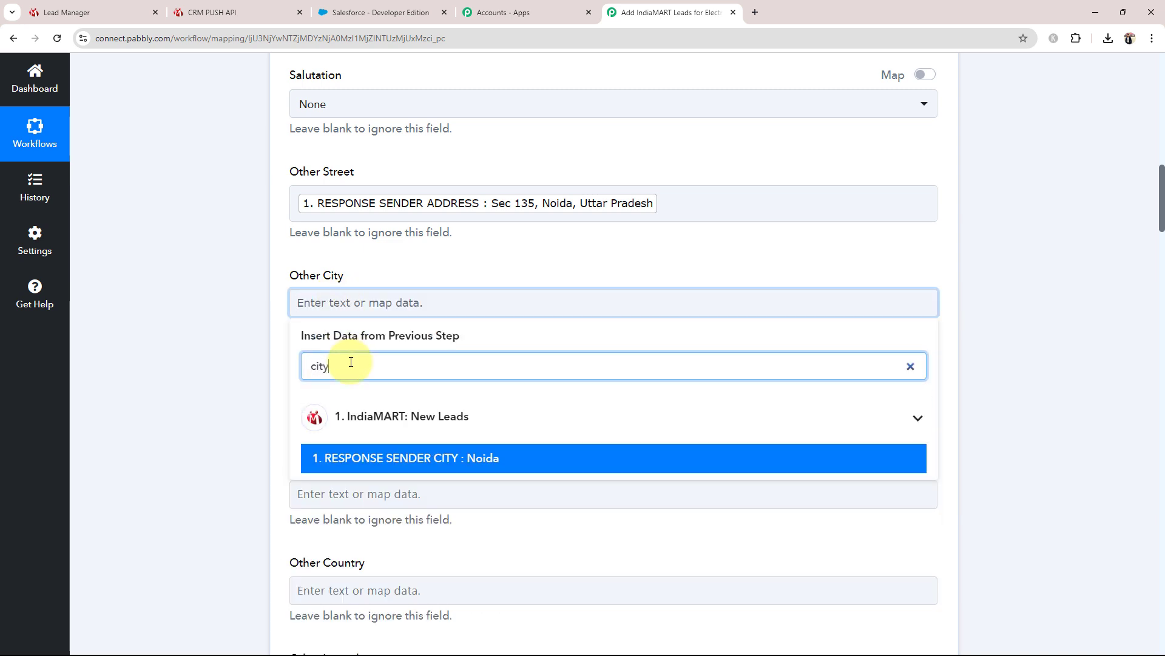
{"action": "left_click", "coordinate": [437, 459]}
{"action": "left_click", "coordinate": [168, 372]}
Map the contact's Other State/Province to RESPONSE SENDER STATE from the IndiaMART New Leads trigger
{"action": "scroll", "coordinate": [169, 372], "scroll_direction": "down", "scroll_amount": 4}
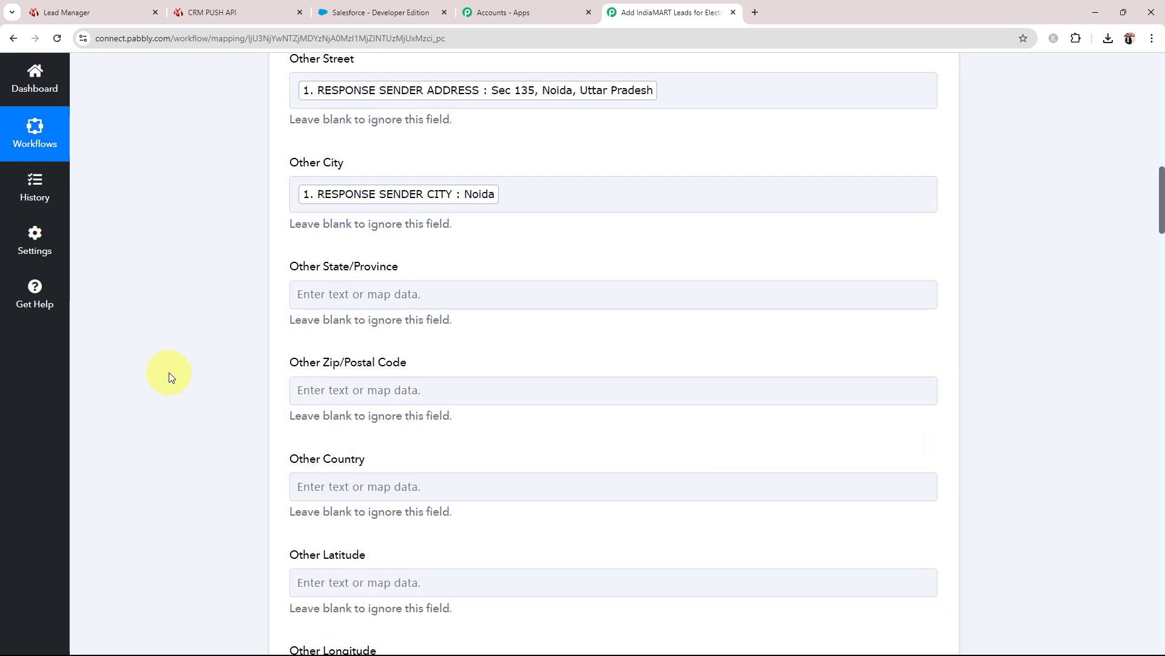
{"action": "left_click", "coordinate": [416, 168]}
{"action": "left_click", "coordinate": [406, 239]}
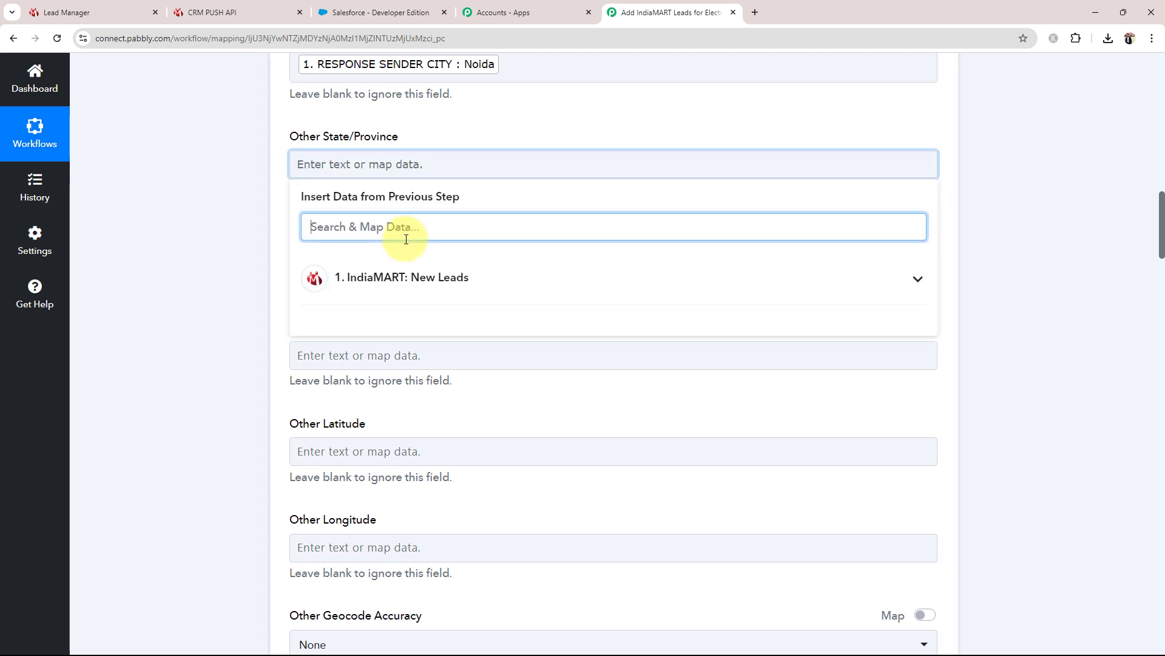
{"action": "type", "text": "stat"}
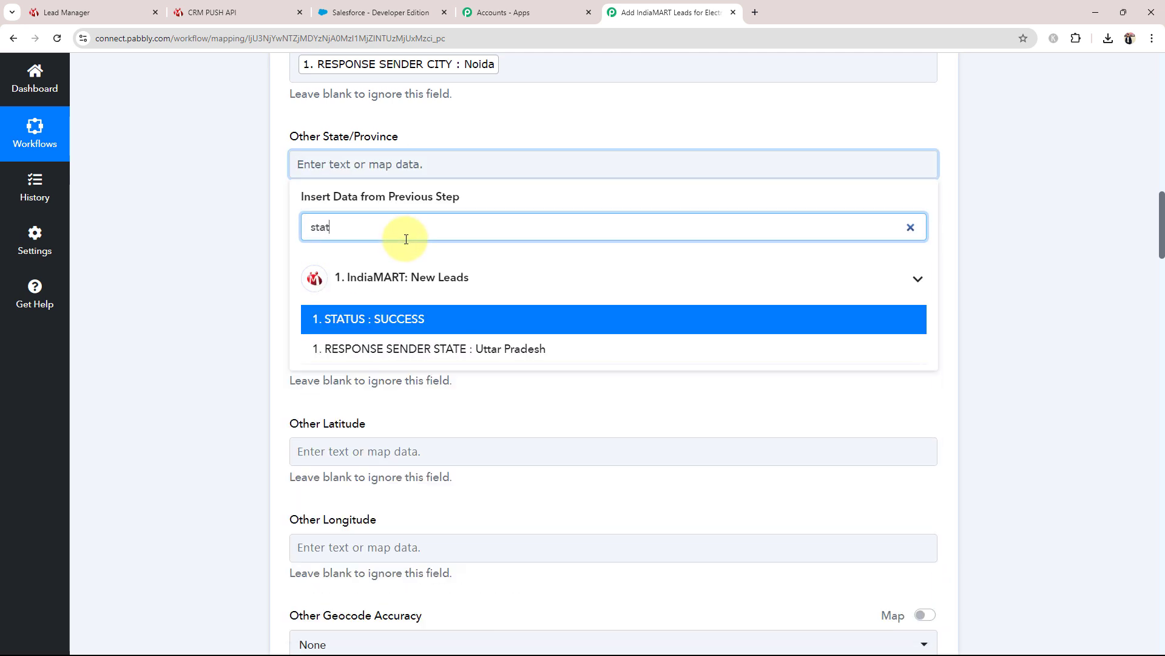
{"action": "left_click", "coordinate": [463, 347]}
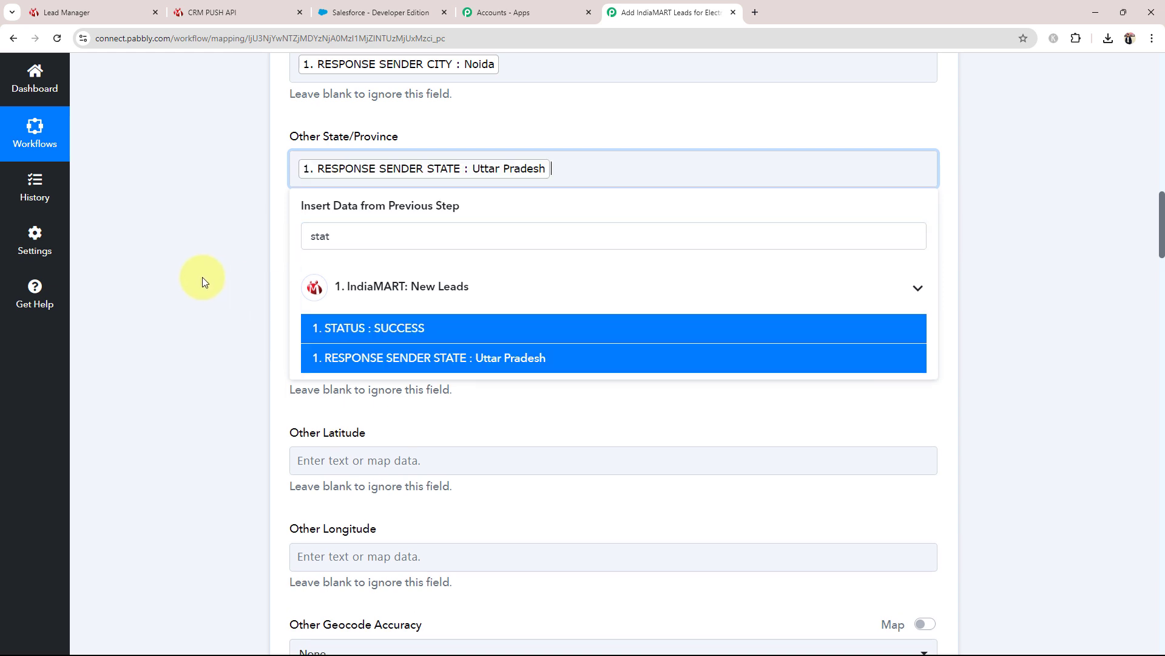
{"action": "left_click", "coordinate": [177, 266]}
Map the contact's Other Zip/Postal Code to RESPONSE SENDER PINCODE from the IndiaMART New Leads trigger
{"action": "left_click", "coordinate": [298, 268]}
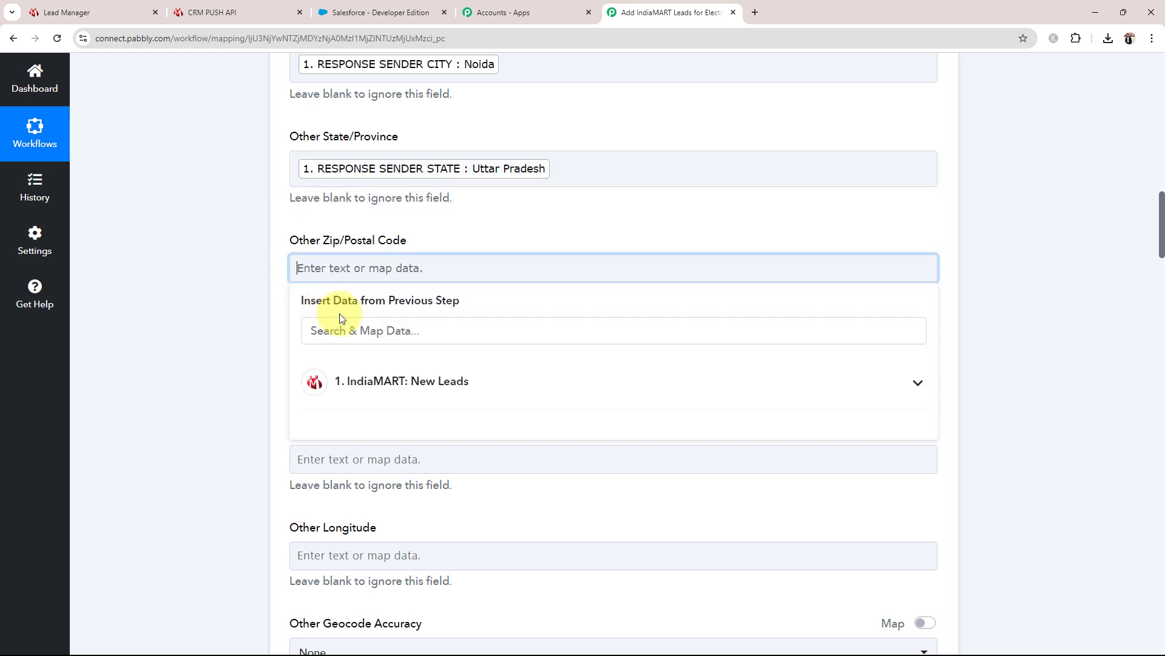
{"action": "left_click", "coordinate": [344, 328]}
{"action": "type", "text": "pin"}
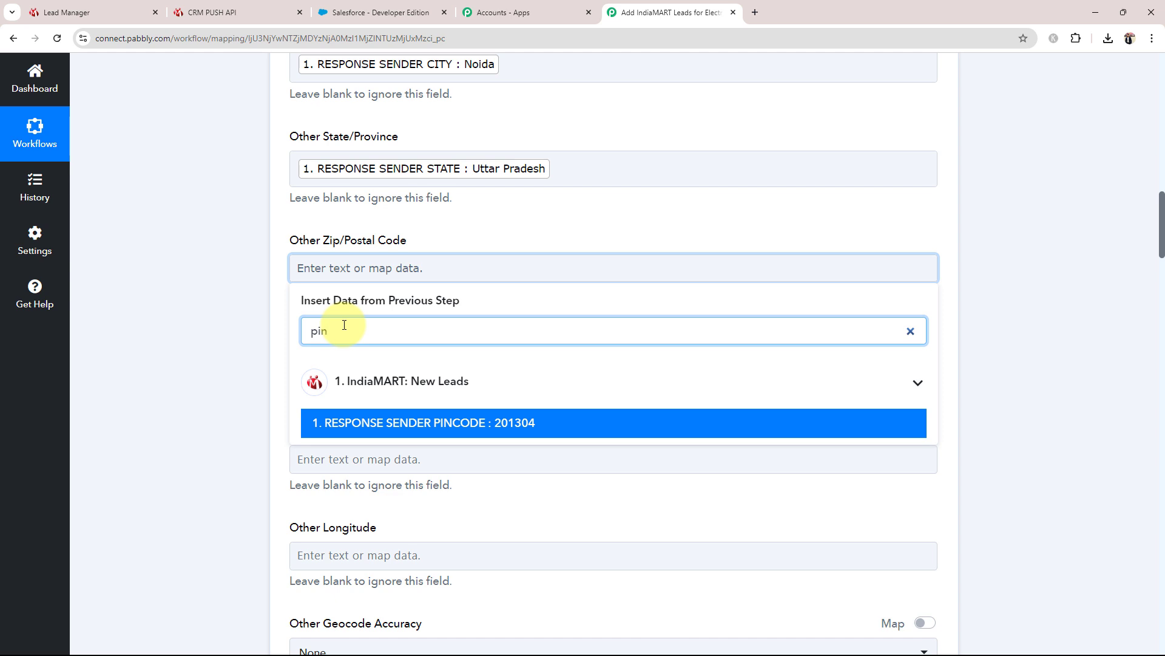
{"action": "left_click", "coordinate": [372, 423]}
{"action": "left_click", "coordinate": [140, 320]}
Map the contact's Business Phone to RESPONSE SENDER PHONE from the IndiaMART New Leads trigger
{"action": "scroll", "coordinate": [133, 313], "scroll_direction": "down", "scroll_amount": 3}
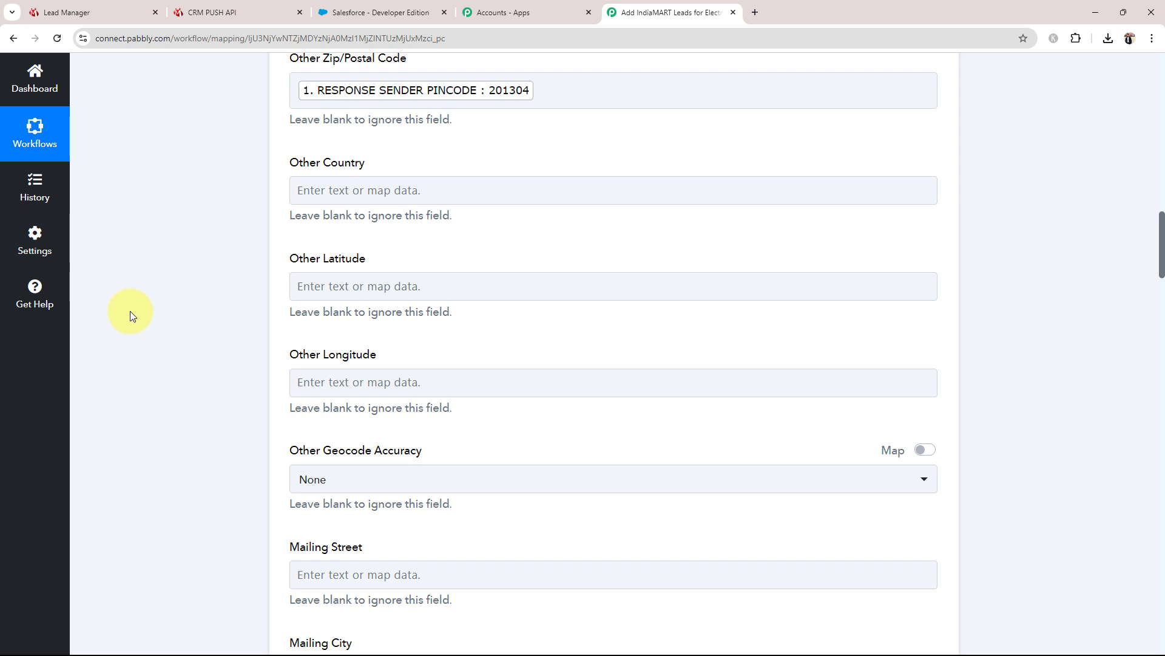
{"action": "scroll", "coordinate": [121, 306], "scroll_direction": "down", "scroll_amount": 15}
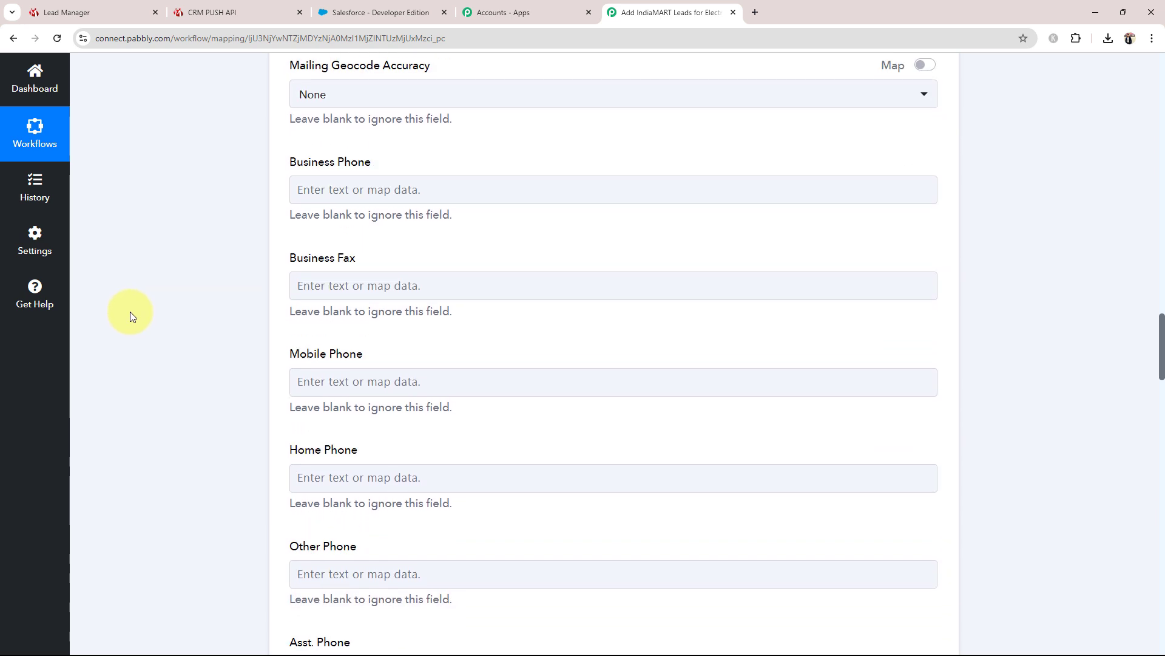
{"action": "left_click", "coordinate": [375, 189]}
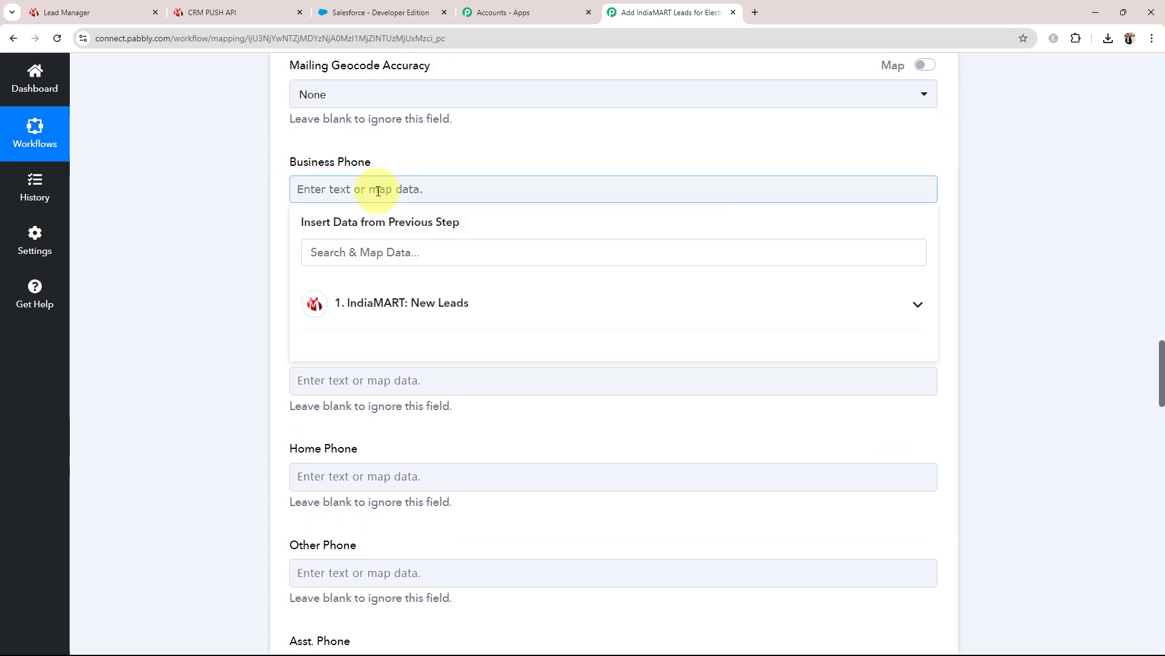
{"action": "left_click", "coordinate": [369, 251]}
{"action": "type", "text": "pho"}
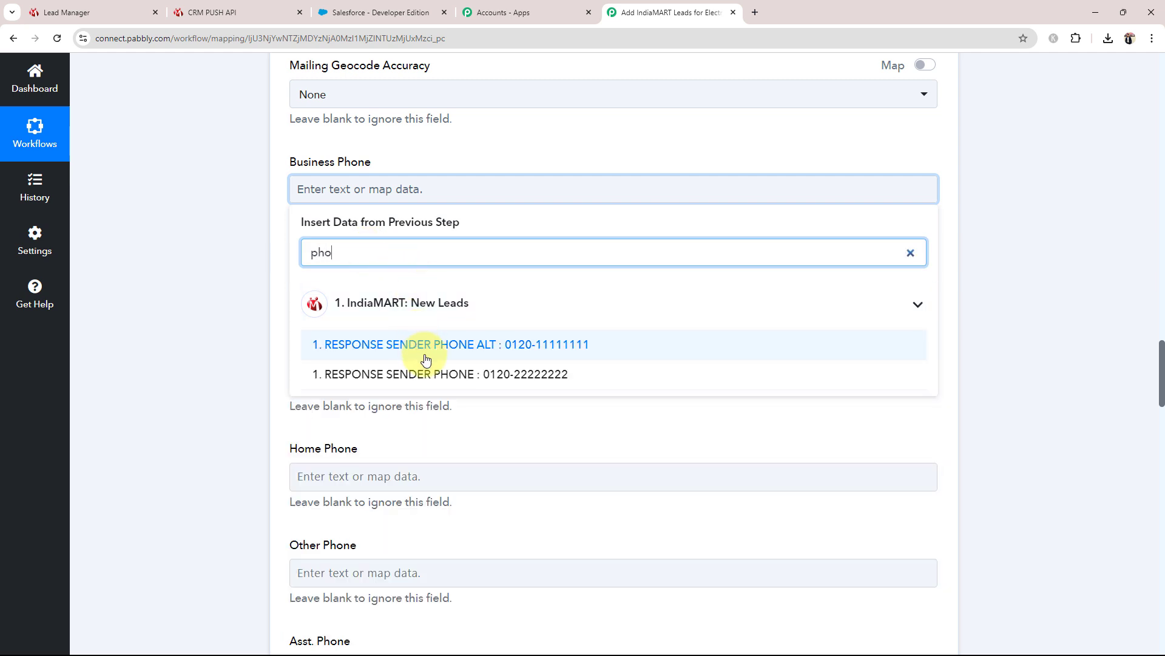
{"action": "left_click", "coordinate": [426, 372]}
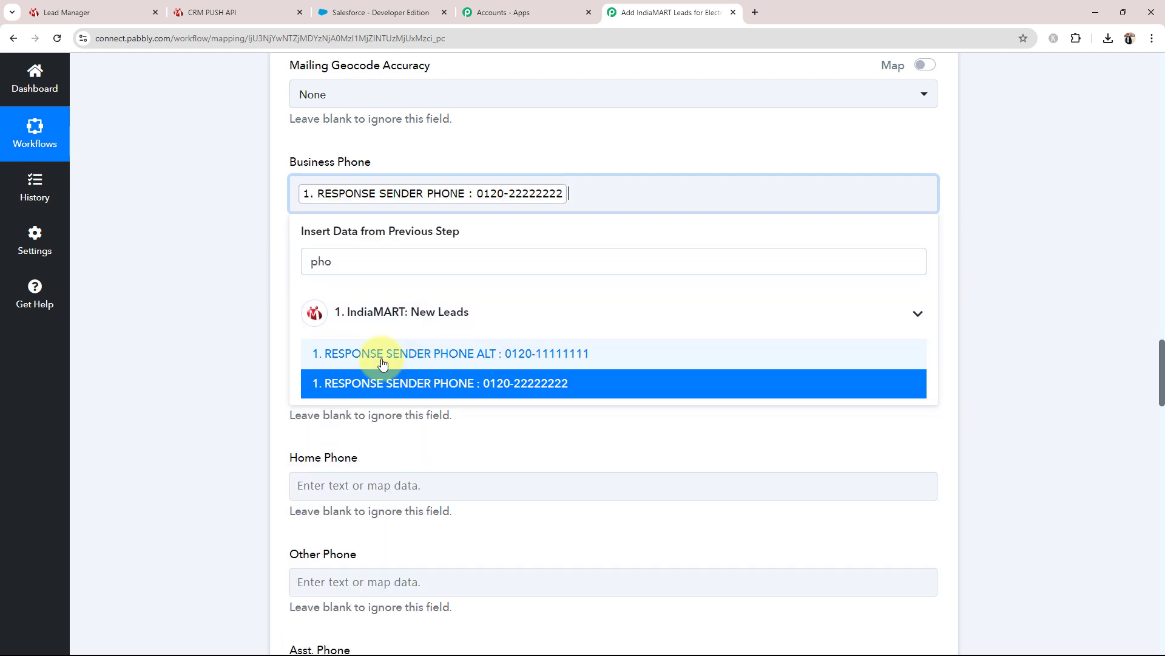
Map the contact's Mobile Phone to RESPONSE SENDER MOBILE from the IndiaMART New Leads trigger
{"action": "scroll", "coordinate": [147, 378], "scroll_direction": "down", "scroll_amount": 3}
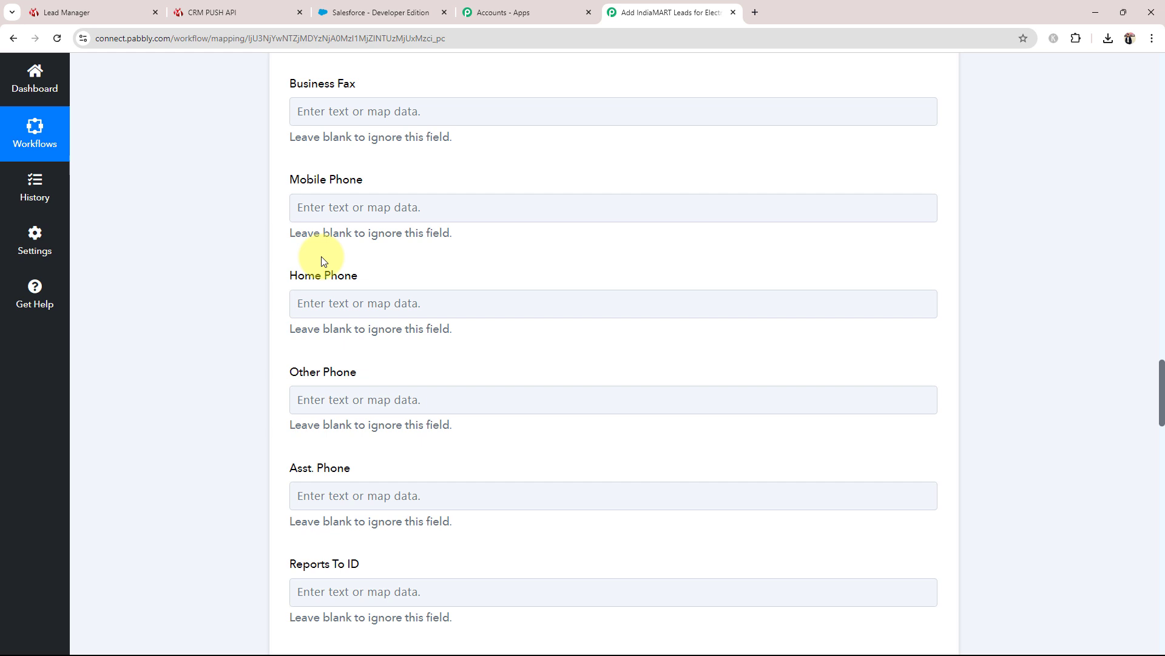
{"action": "left_click", "coordinate": [309, 215]}
{"action": "left_click", "coordinate": [289, 230]}
{"action": "left_click", "coordinate": [338, 210]}
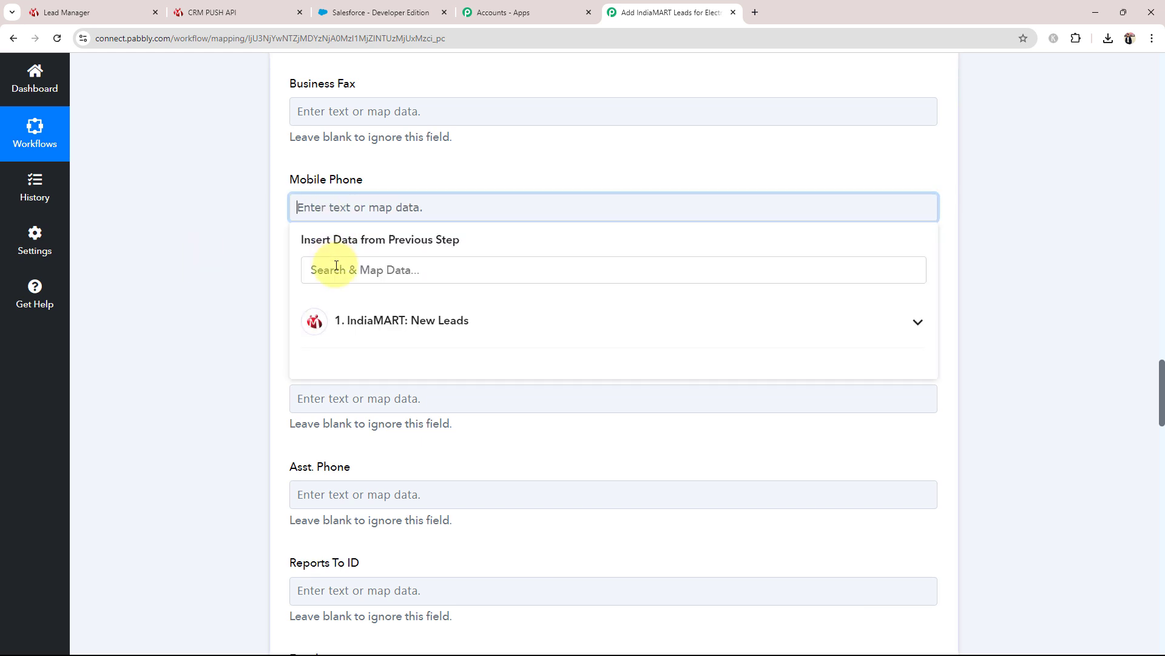
{"action": "left_click", "coordinate": [340, 268]}
{"action": "type", "text": "mobi"}
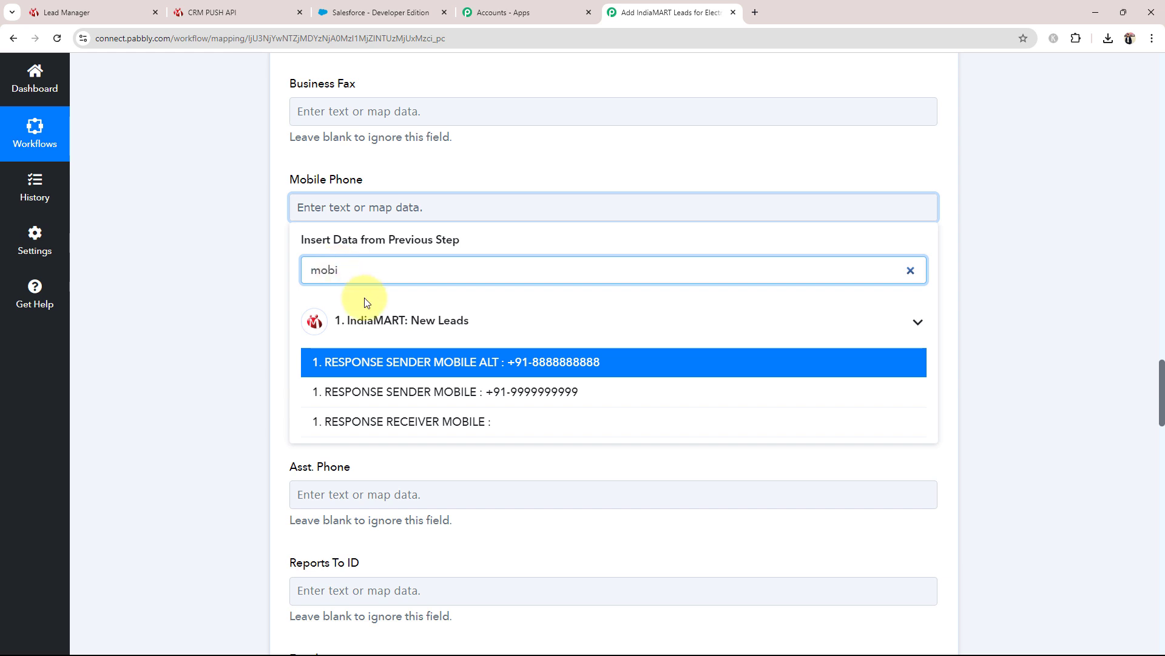
{"action": "left_click", "coordinate": [394, 392]}
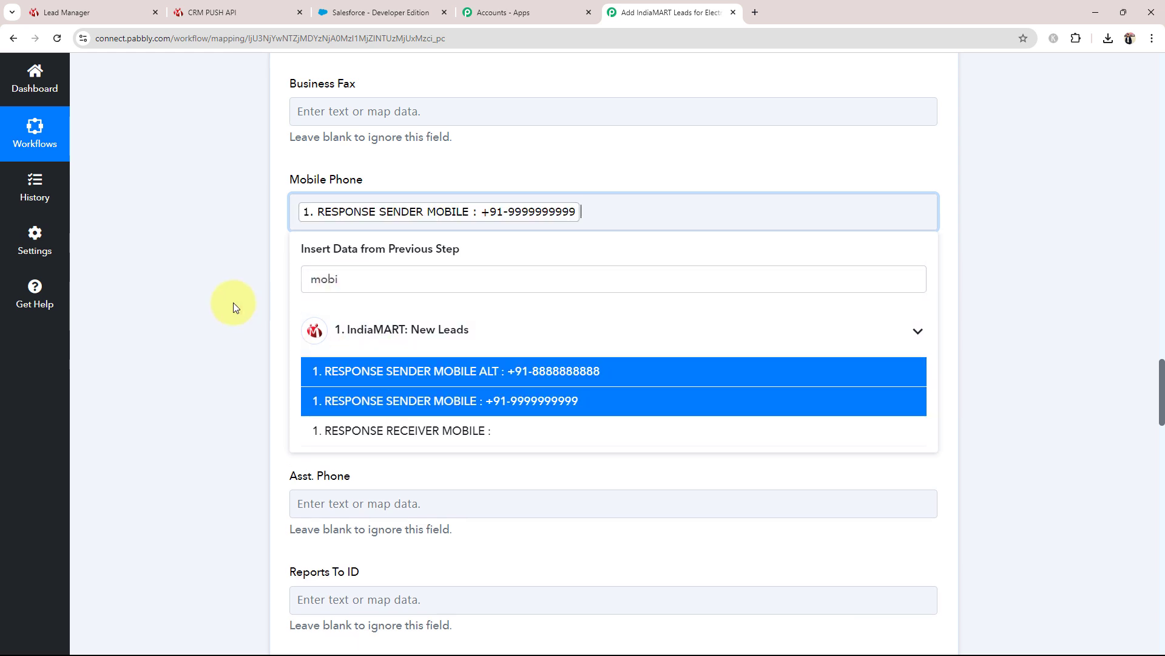
{"action": "left_click", "coordinate": [230, 305]}
Map the contact's Email to RESPONSE SENDER EMAIL from the IndiaMART New Leads trigger
{"action": "scroll", "coordinate": [200, 326], "scroll_direction": "down", "scroll_amount": 3}
{"action": "scroll", "coordinate": [200, 327], "scroll_direction": "down", "scroll_amount": 2}
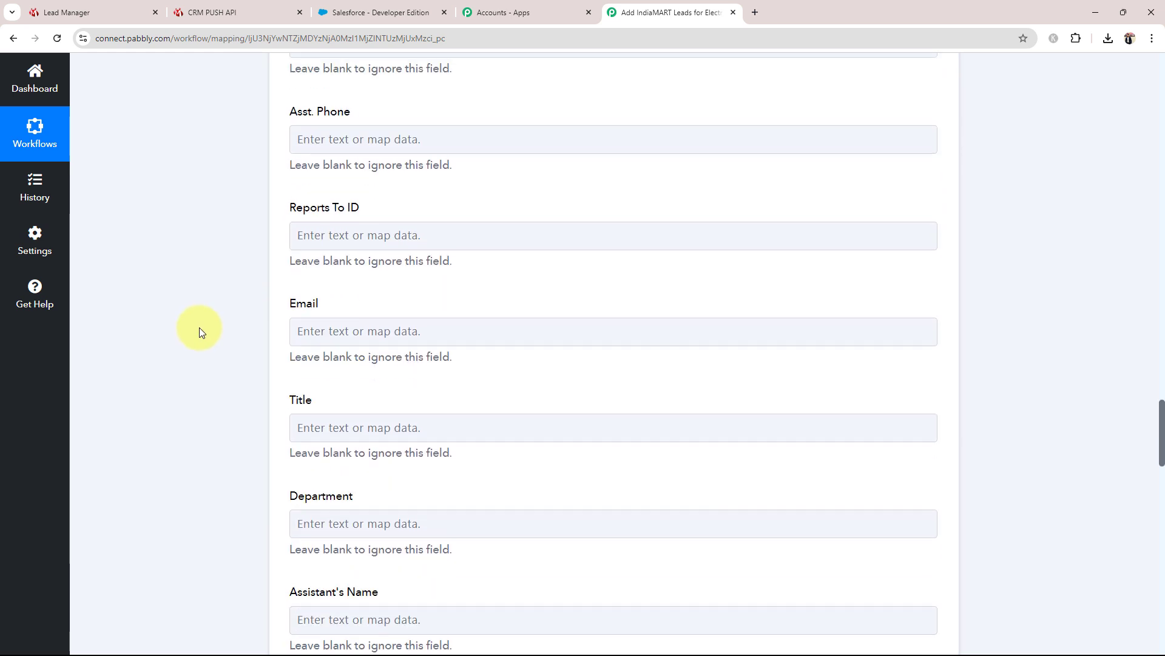
{"action": "left_click", "coordinate": [364, 328]}
{"action": "scroll", "coordinate": [352, 254], "scroll_direction": "down", "scroll_amount": 2}
{"action": "left_click", "coordinate": [352, 271]}
{"action": "left_click", "coordinate": [264, 233]}
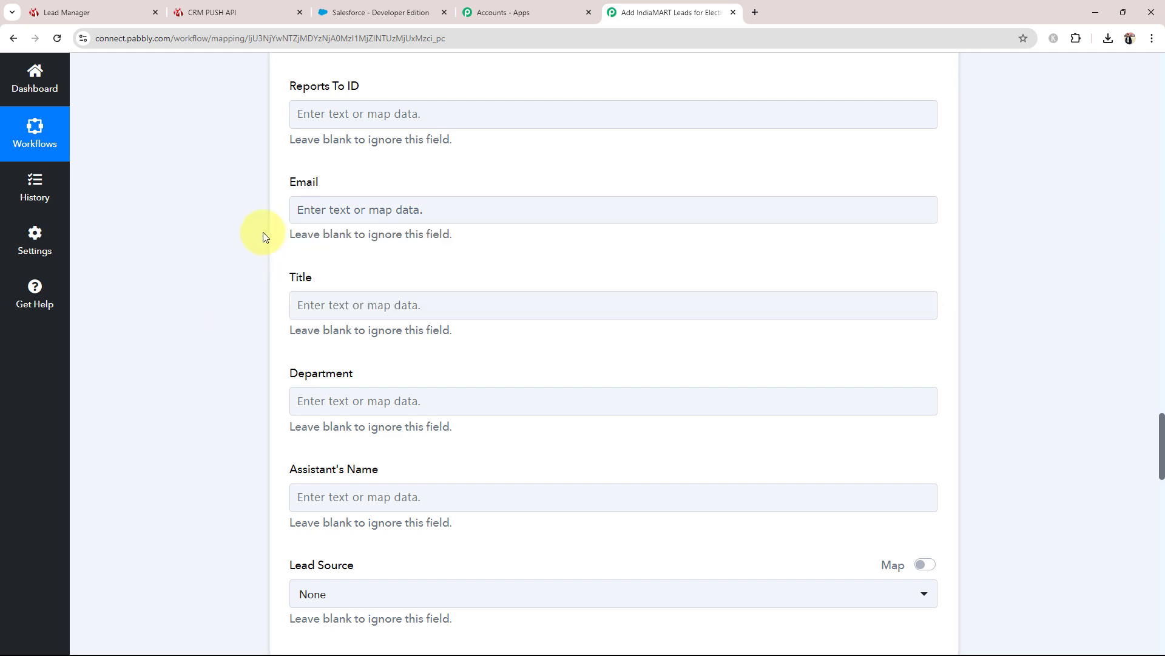
{"action": "left_click", "coordinate": [331, 211]}
{"action": "left_click", "coordinate": [336, 282]}
{"action": "type", "text": "@"}
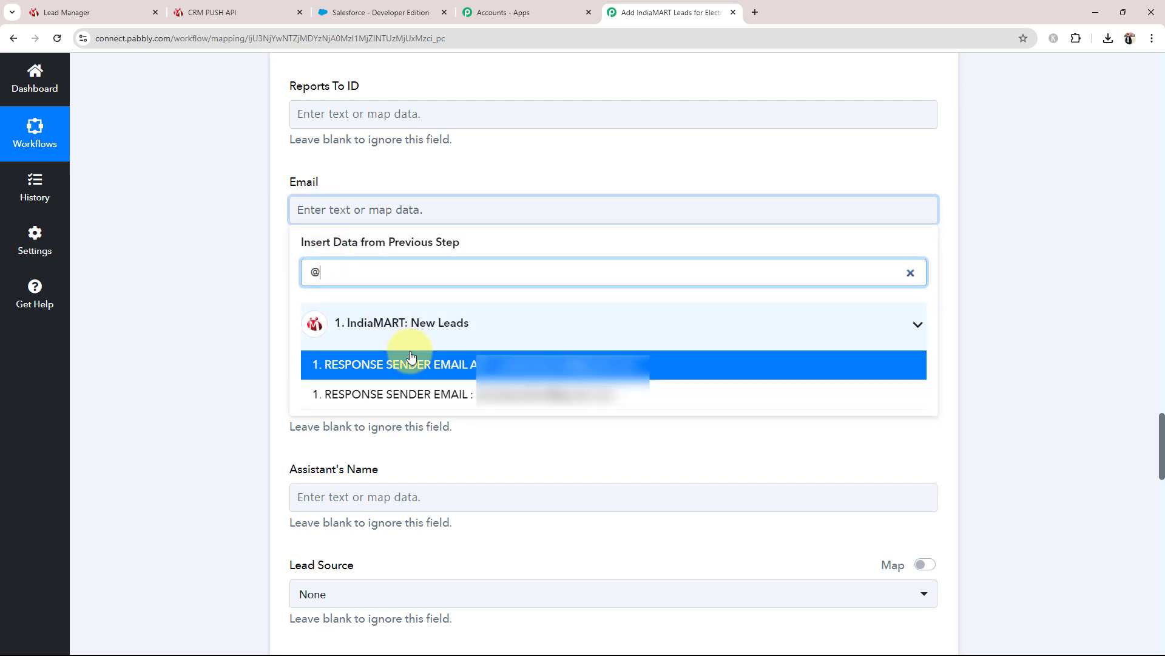
{"action": "left_click", "coordinate": [441, 395]}
{"action": "left_click", "coordinate": [188, 303]}
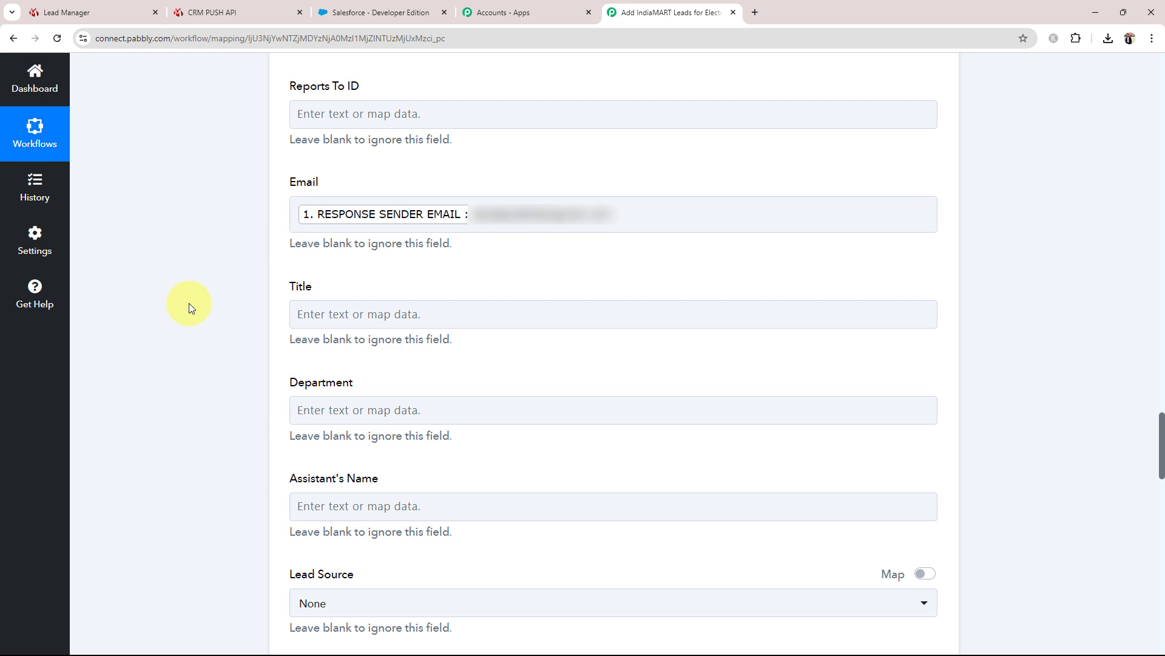
Set the contact's Lead Source to Phone Inquiry and check the remaining fields down to the end of the form
{"action": "scroll", "coordinate": [209, 352], "scroll_direction": "down", "scroll_amount": 5}
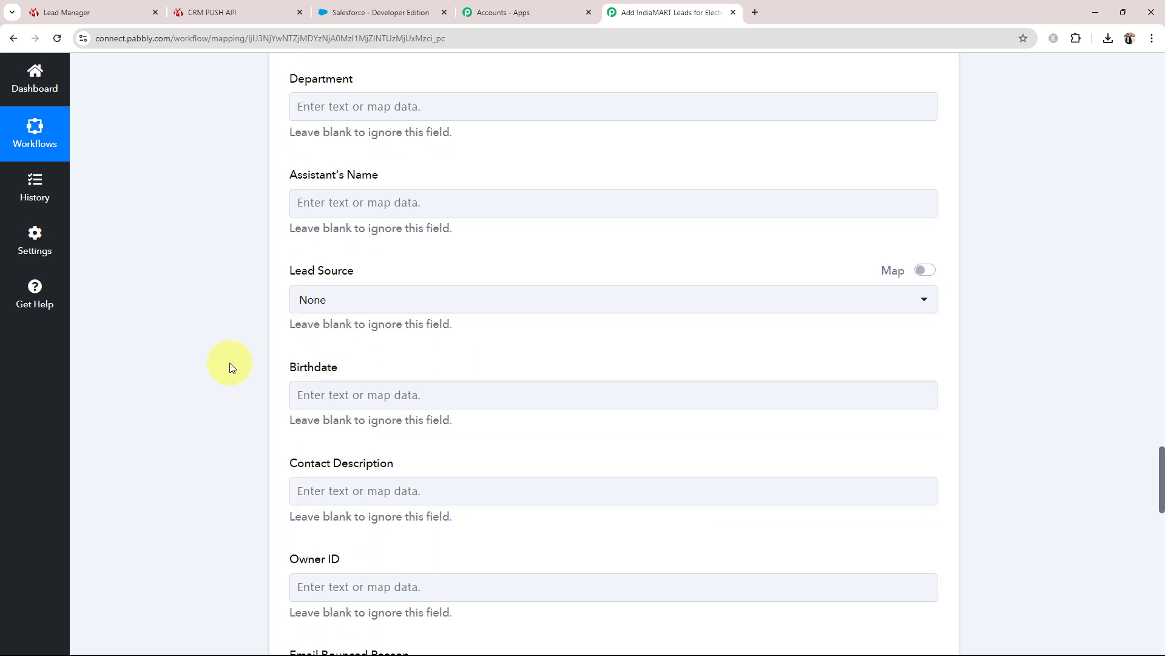
{"action": "left_click", "coordinate": [326, 302]}
{"action": "left_click", "coordinate": [331, 425]}
{"action": "scroll", "coordinate": [241, 361], "scroll_direction": "down", "scroll_amount": 13}
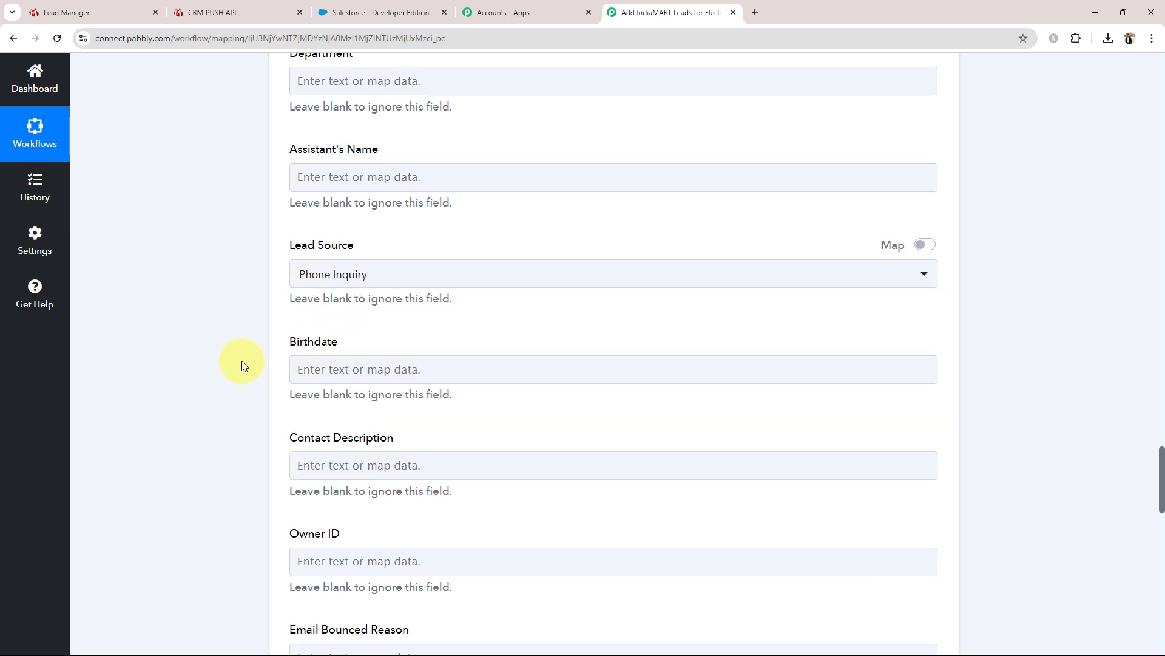
{"action": "scroll", "coordinate": [246, 362], "scroll_direction": "down", "scroll_amount": 4}
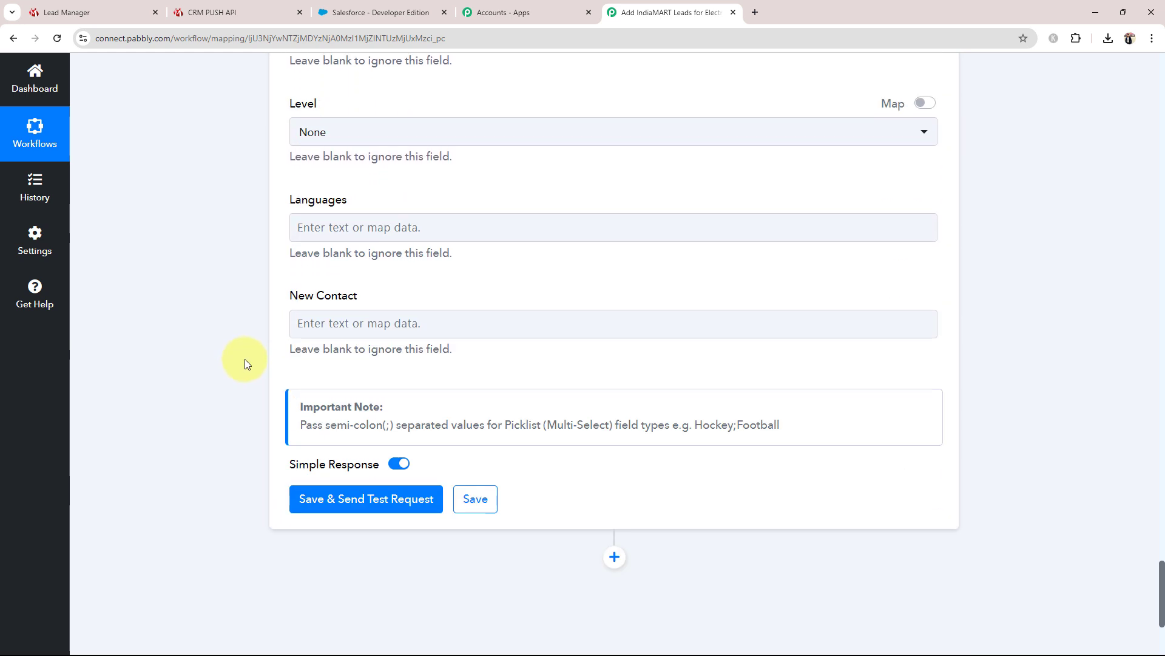
{"action": "left_click_drag", "start_coordinate": [1160, 580], "coordinate": [1157, 204]}
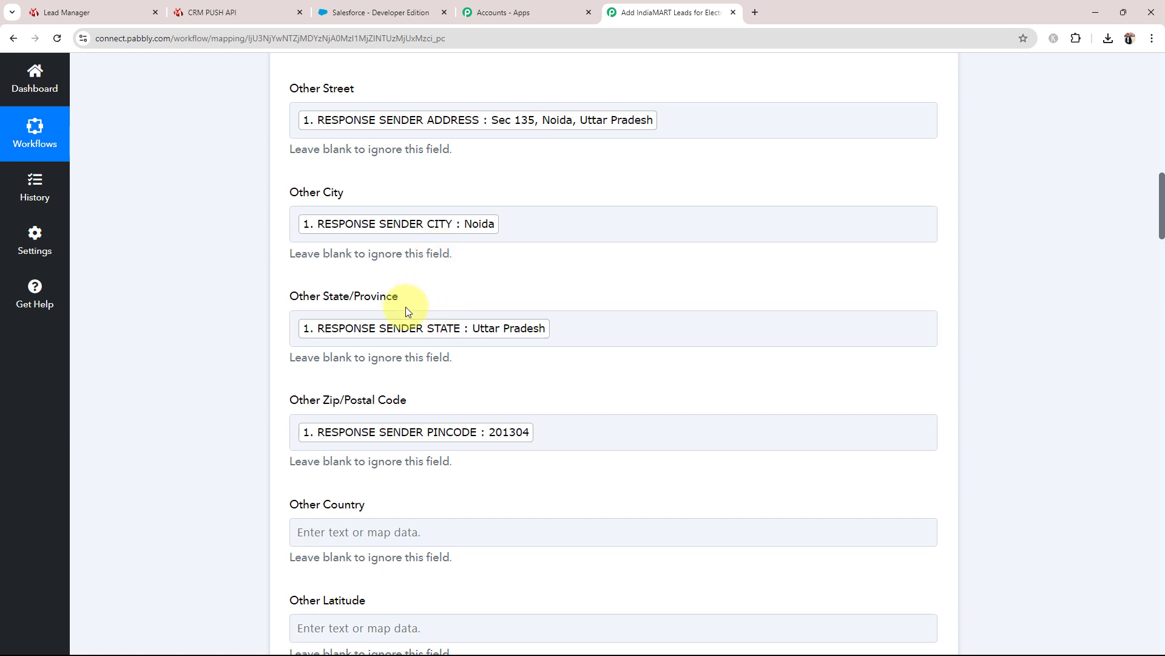
{"action": "left_click", "coordinate": [593, 322]}
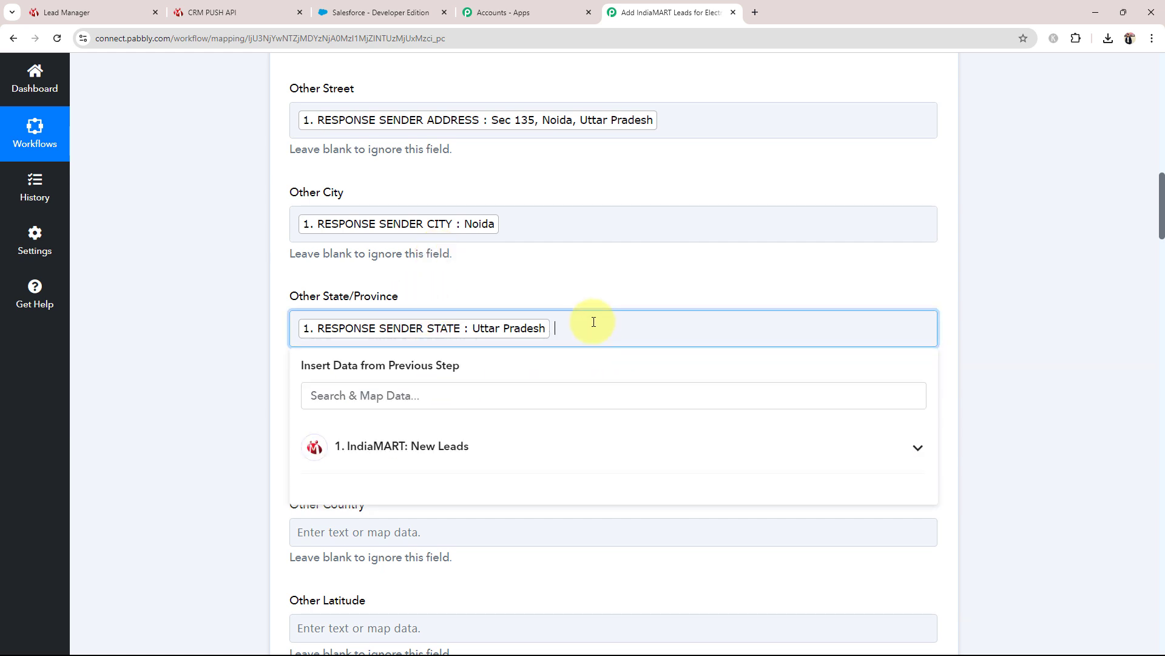
{"action": "type", "text": "Uttta="}
{"action": "key", "text": "BackSpace"}
{"action": "key", "text": "BackSpace"}
{"action": "key", "text": "BackSpace"}
{"action": "type", "text": "a"}
{"action": "key", "text": "BackSpace"}
{"action": "key", "text": "BackSpace"}
{"action": "key", "text": "BackSpace"}
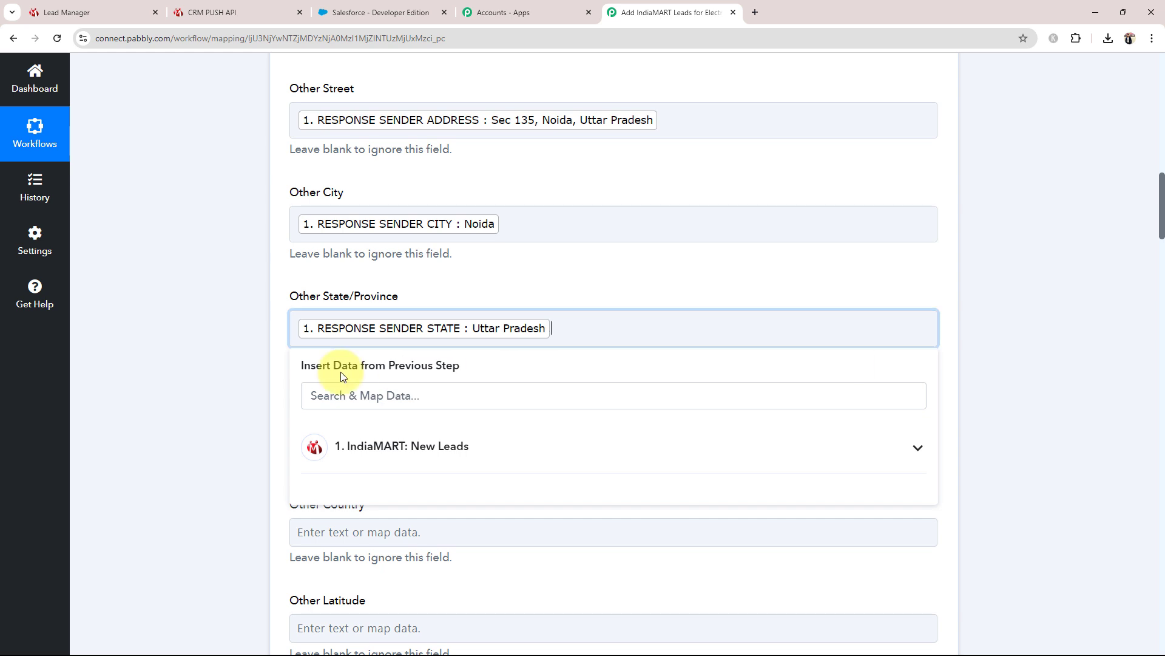
{"action": "left_click", "coordinate": [239, 391]}
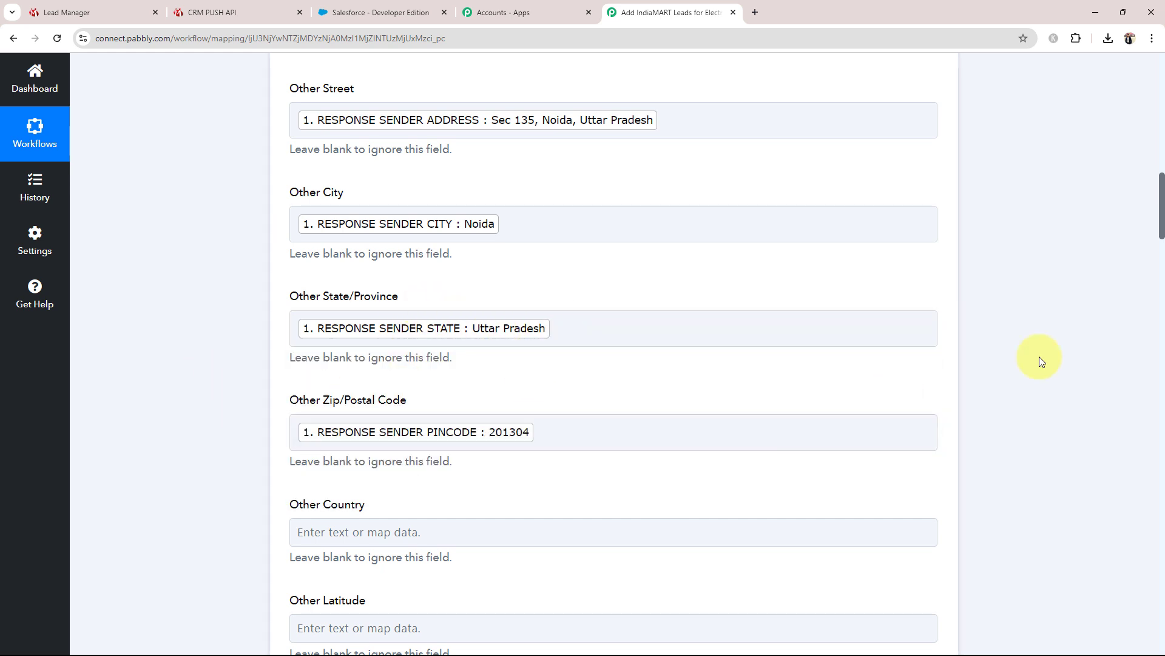
Save the Salesforce Create Record action, send its test request and check the Id and Success values in the response
{"action": "left_click_drag", "start_coordinate": [1162, 180], "coordinate": [1161, 607]}
{"action": "left_click", "coordinate": [312, 358]}
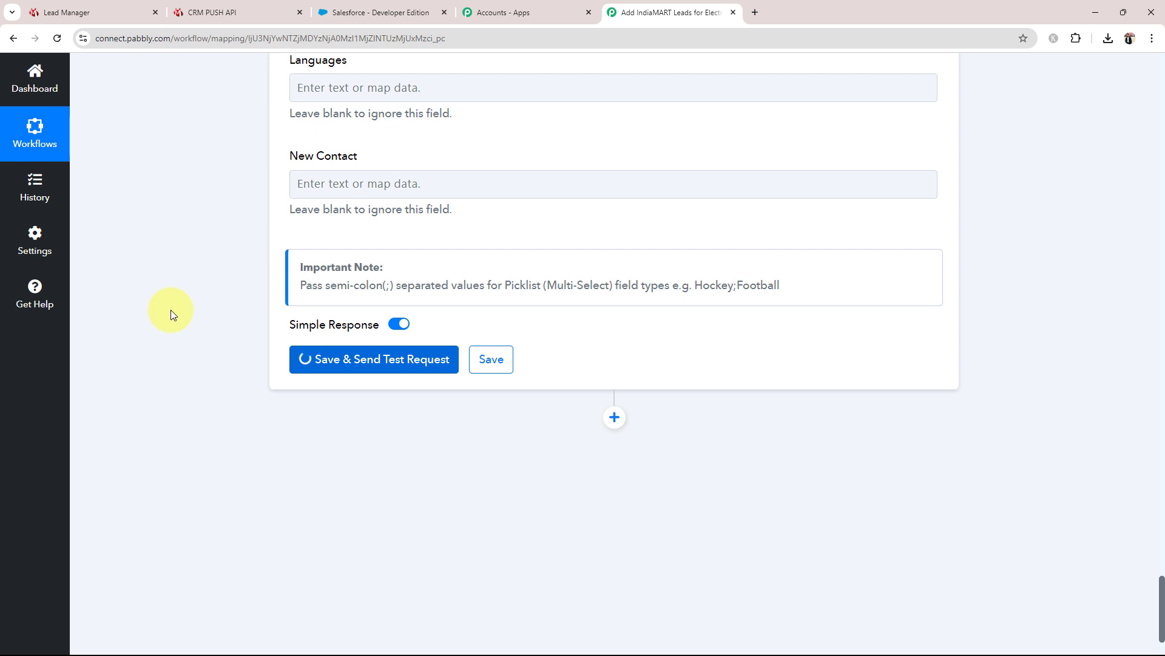
{"action": "scroll", "coordinate": [170, 310], "scroll_direction": "down", "scroll_amount": 1}
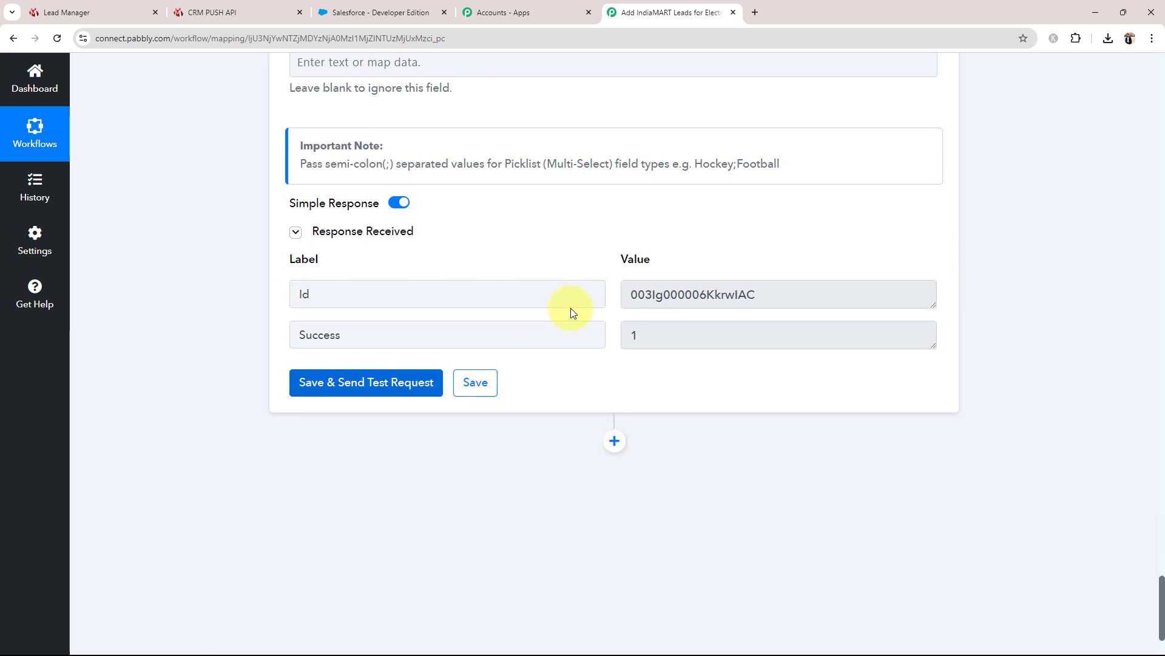
{"action": "left_click_drag", "start_coordinate": [812, 294], "coordinate": [586, 354]}
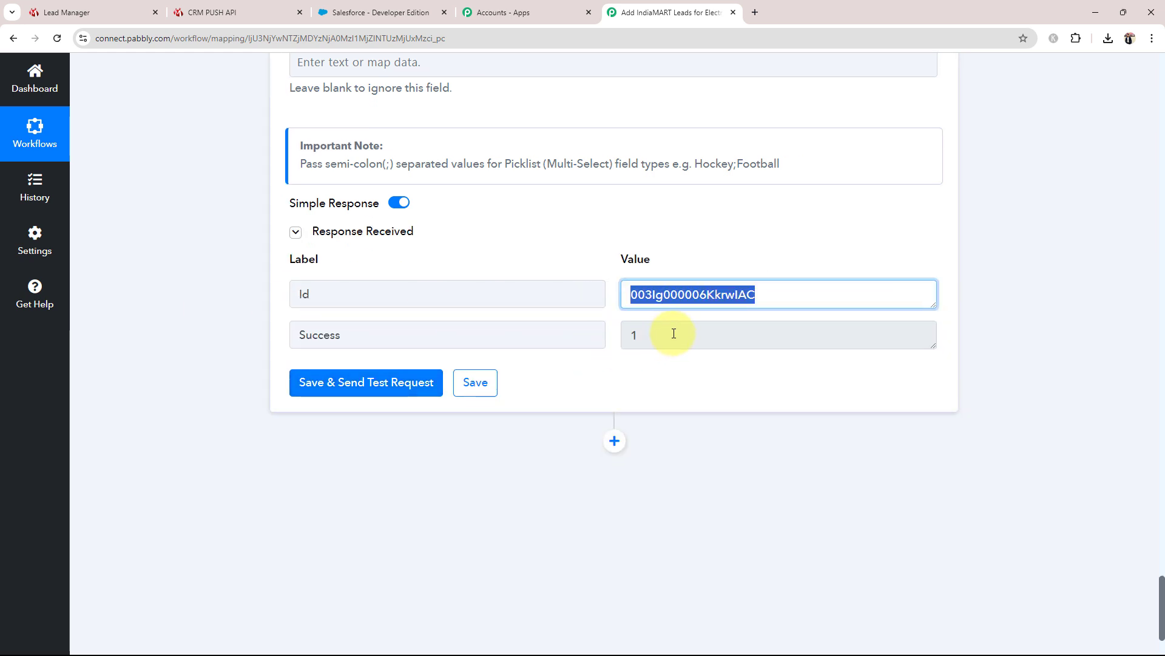
{"action": "left_click", "coordinate": [635, 338]}
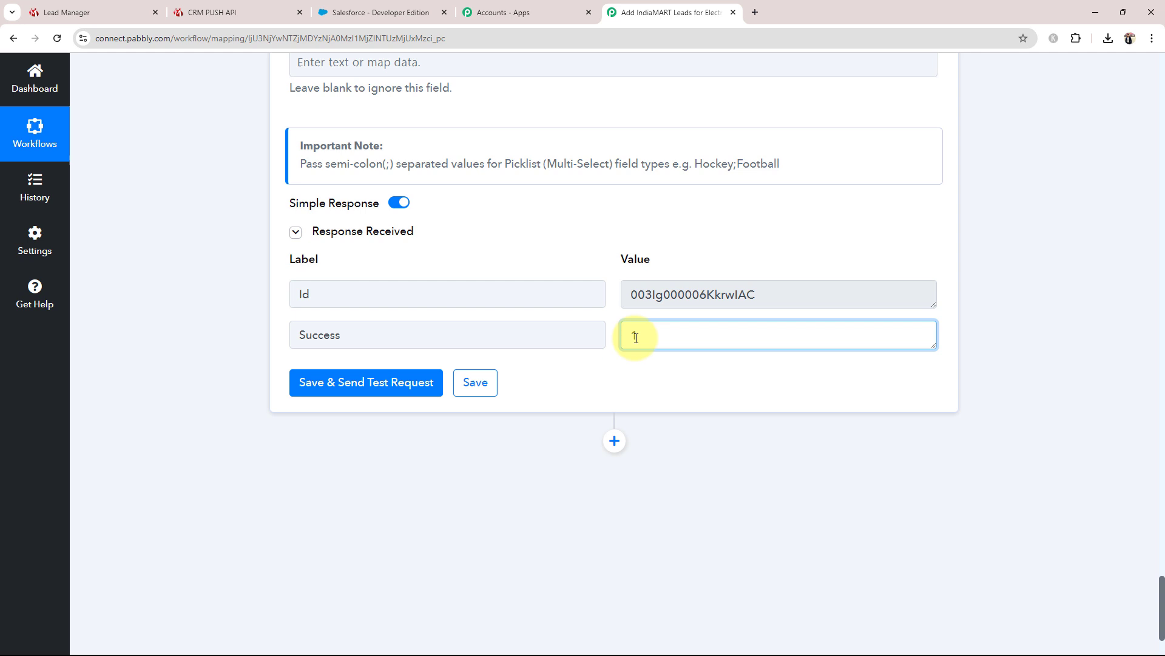
{"action": "left_click", "coordinate": [215, 263]}
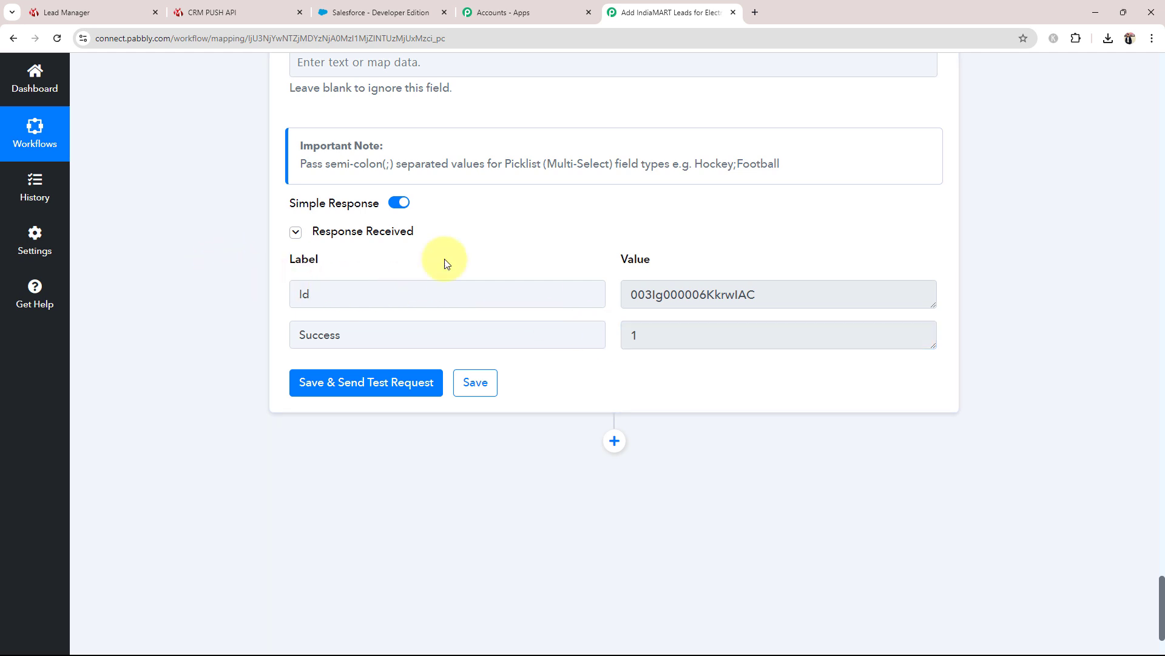
Switch to Salesforce, open the newest record in Recent Contacts and check its phone, mobile, address and name details
{"action": "left_click", "coordinate": [382, 17]}
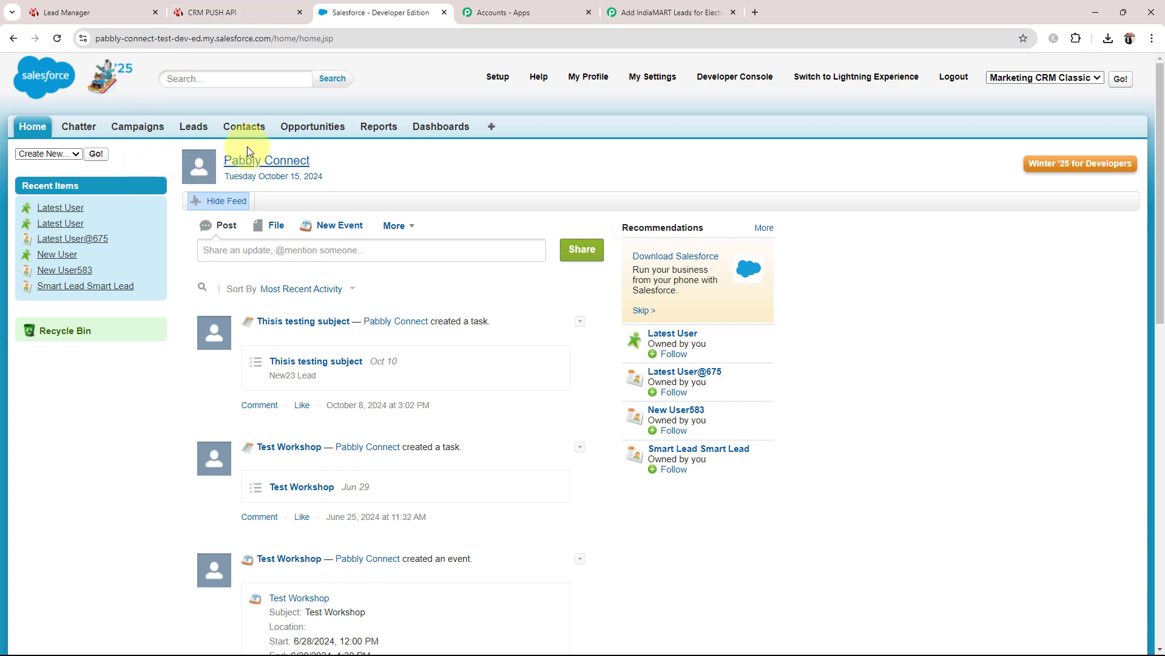
{"action": "left_click", "coordinate": [251, 126]}
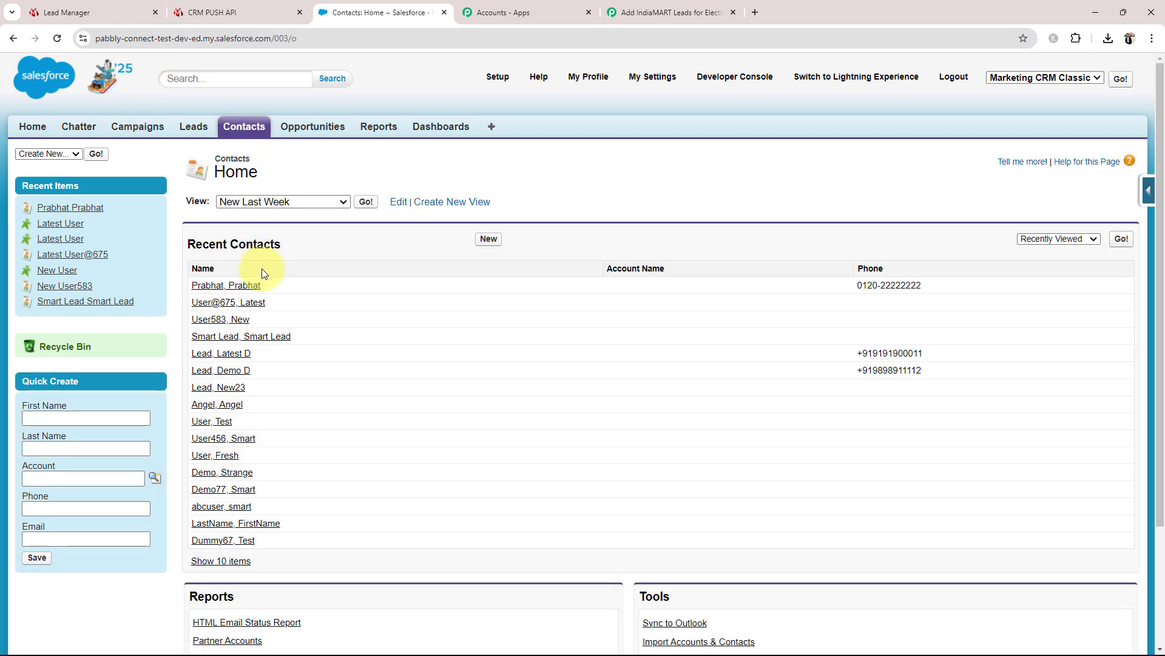
{"action": "left_click", "coordinate": [234, 286]}
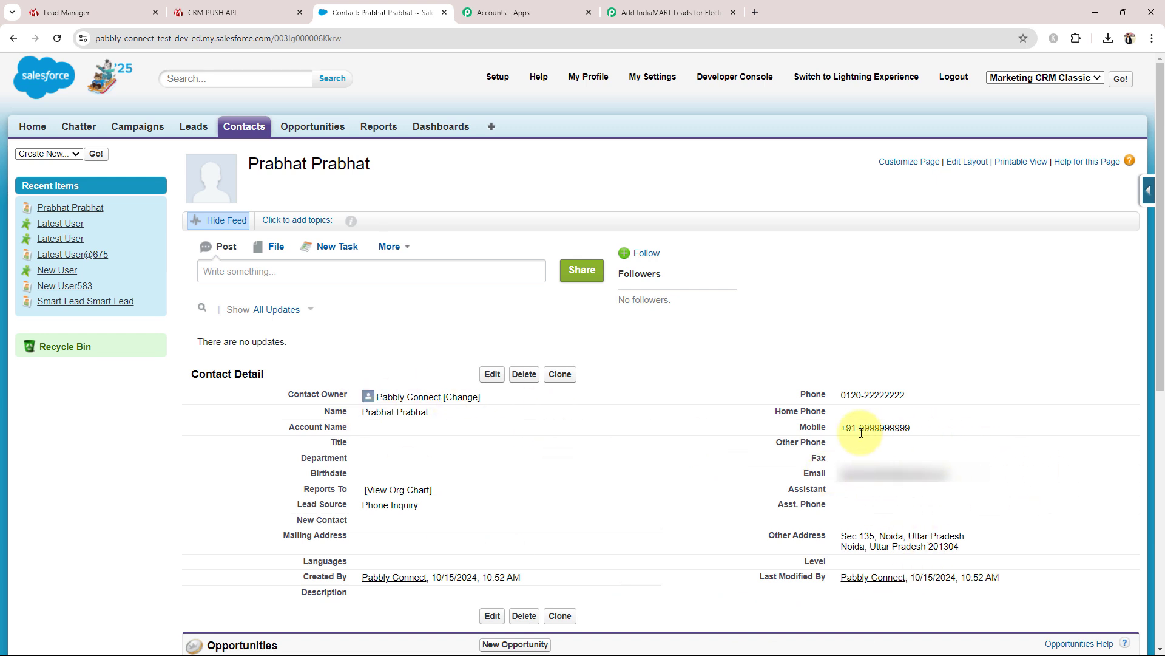
{"action": "left_click_drag", "start_coordinate": [846, 428], "coordinate": [988, 441]}
{"action": "left_click_drag", "start_coordinate": [848, 395], "coordinate": [923, 383]}
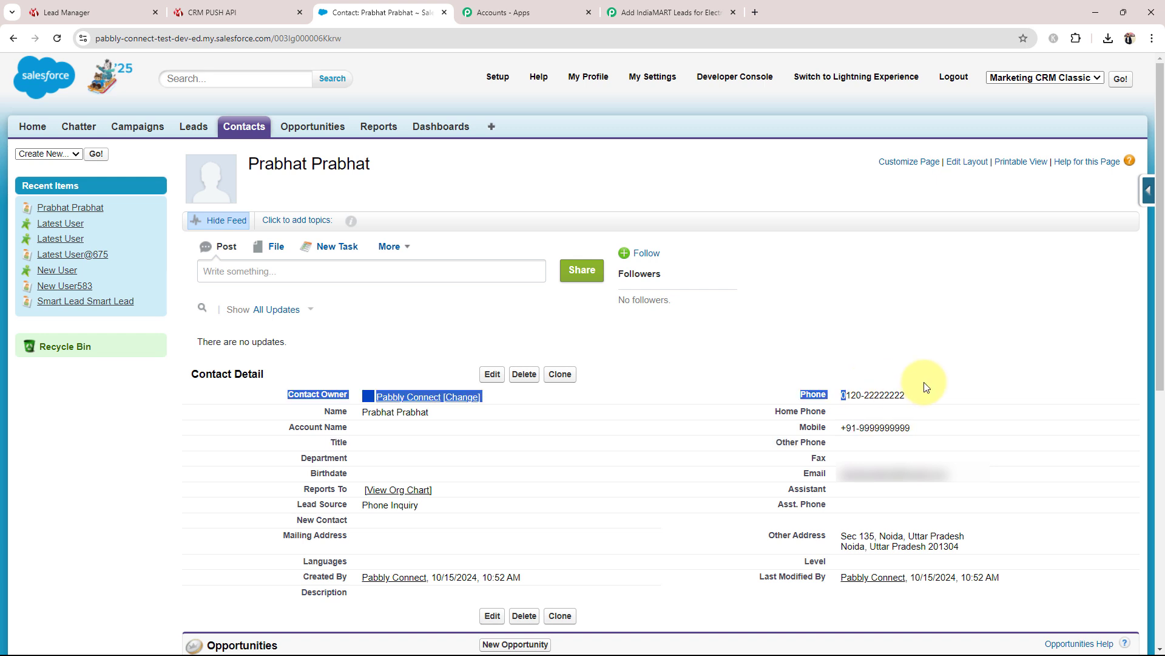
{"action": "left_click_drag", "start_coordinate": [843, 537], "coordinate": [926, 555]}
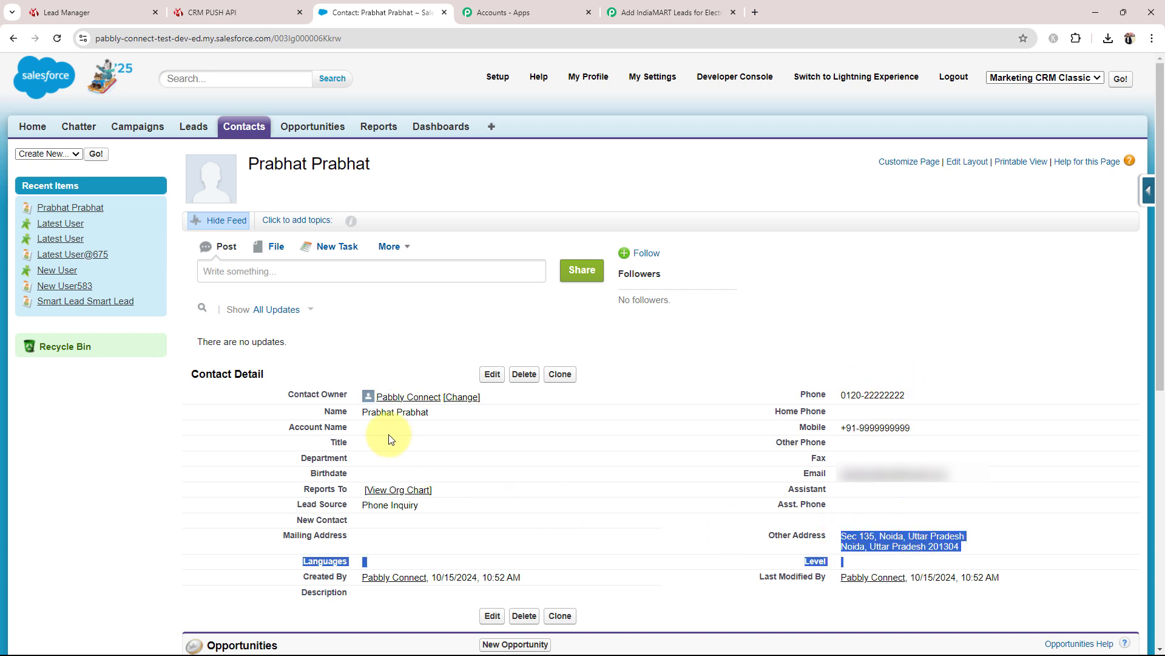
{"action": "left_click", "coordinate": [367, 424]}
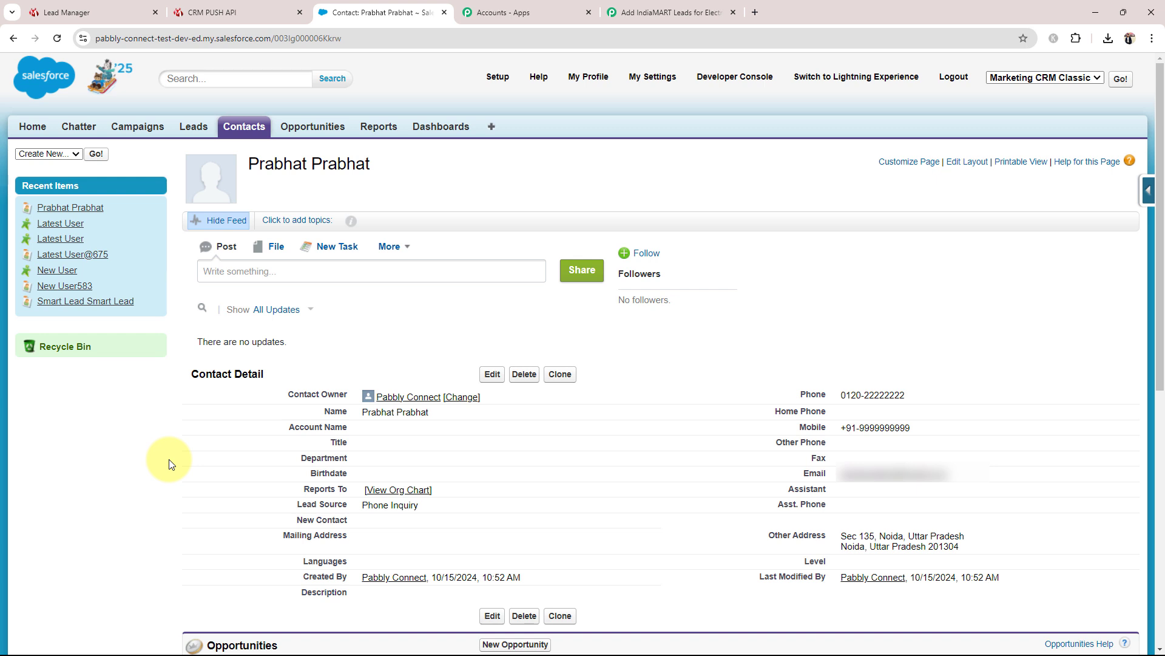
Return to the Pabbly Connect workflow and collapse the Salesforce Create Record action
{"action": "left_click", "coordinate": [679, 5]}
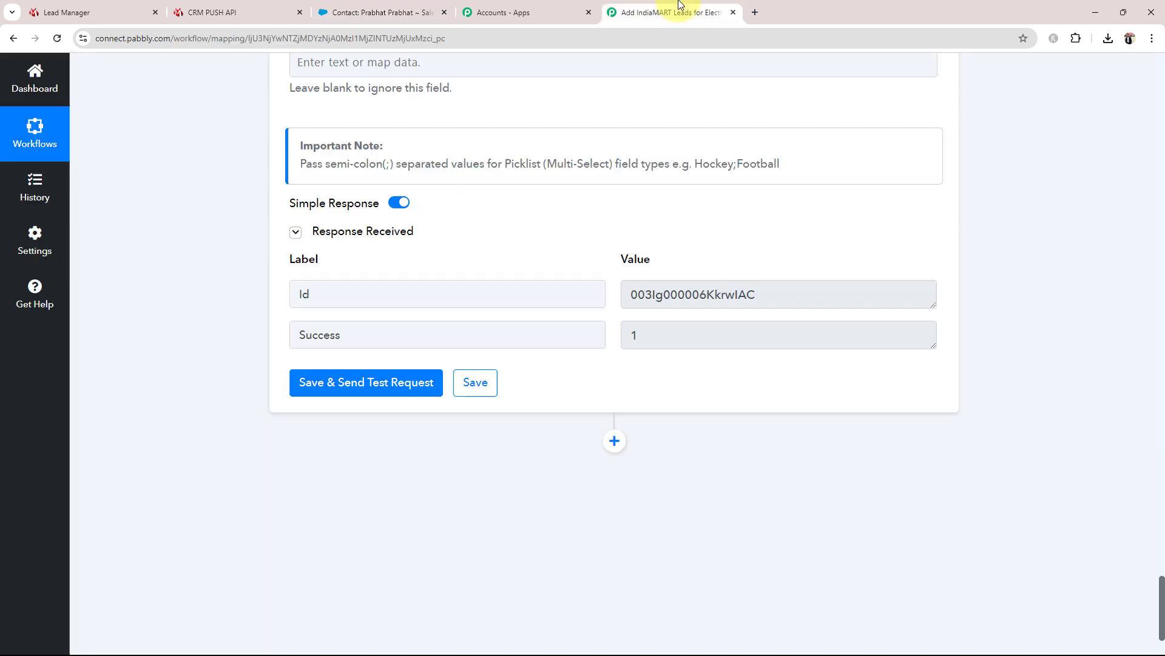
{"action": "left_click_drag", "start_coordinate": [1162, 582], "coordinate": [1150, 11]}
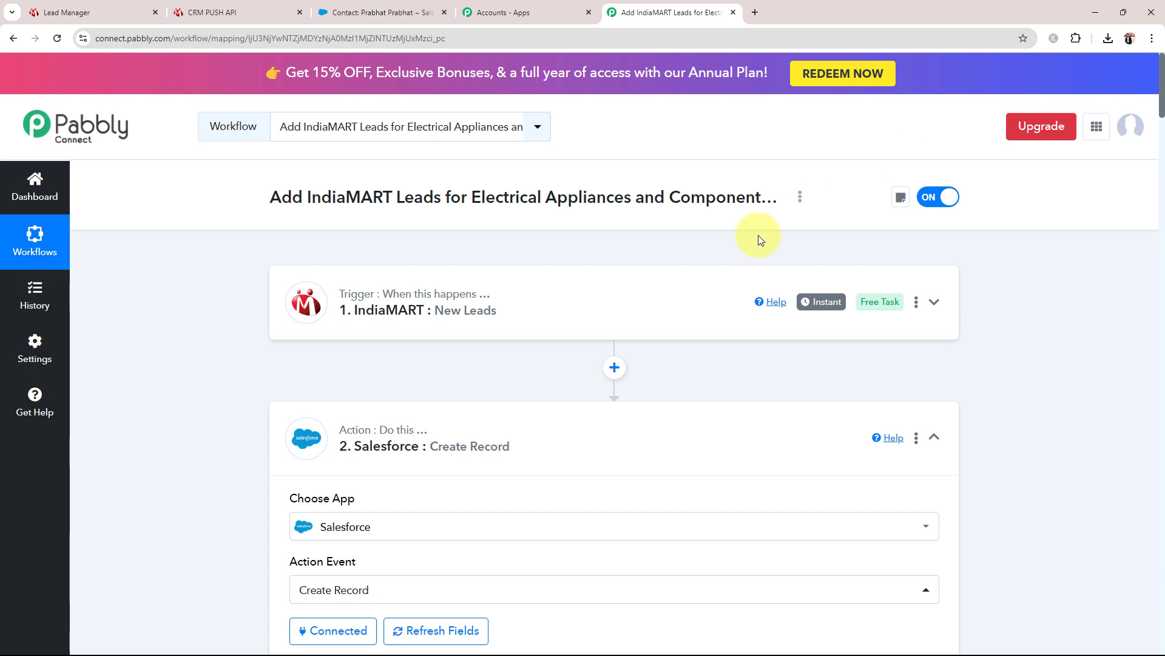
{"action": "left_click", "coordinate": [632, 409]}
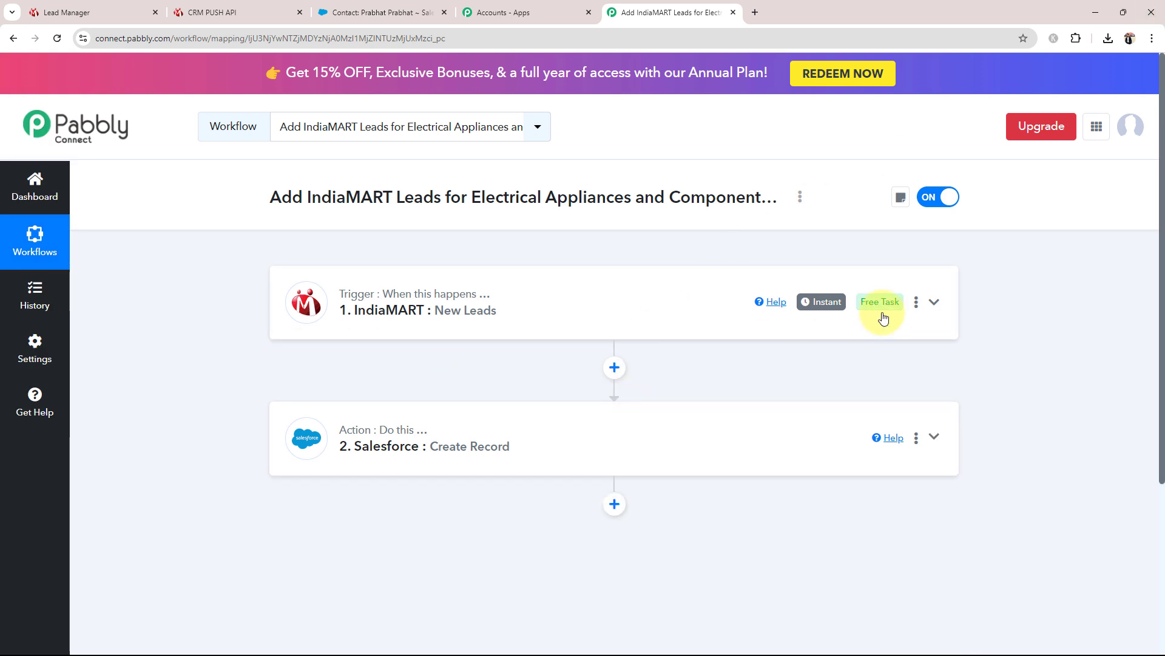